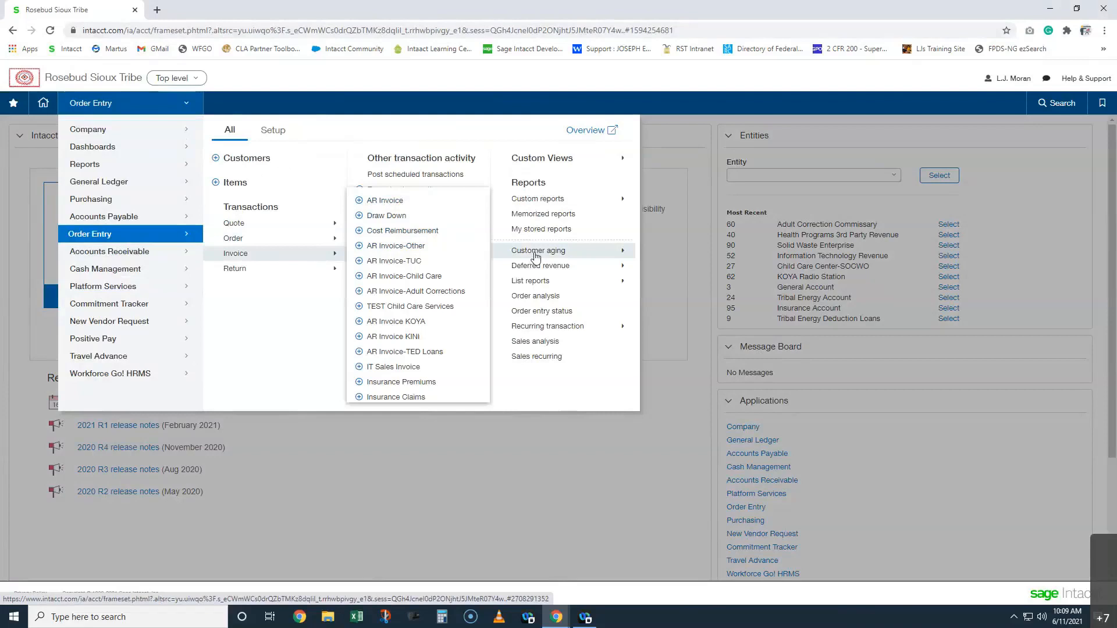
Open the Customer Aging Report in Accounts Receivable and use aging periods -0,1-30,31-60,61-90,91-.
mouse_move(147, 254)
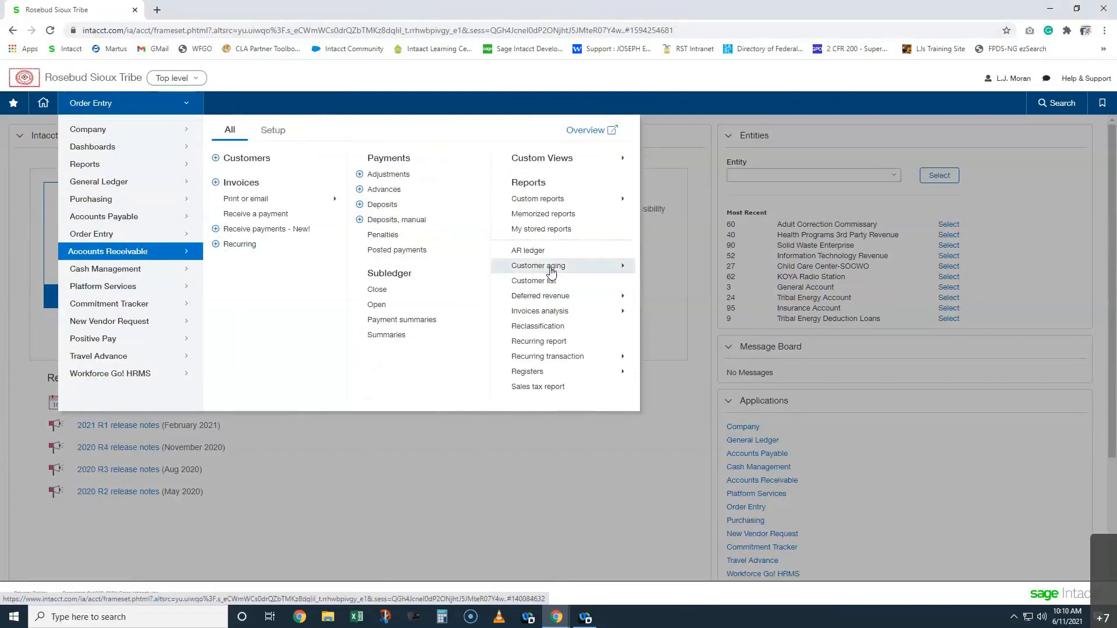
mouse_move(552, 269)
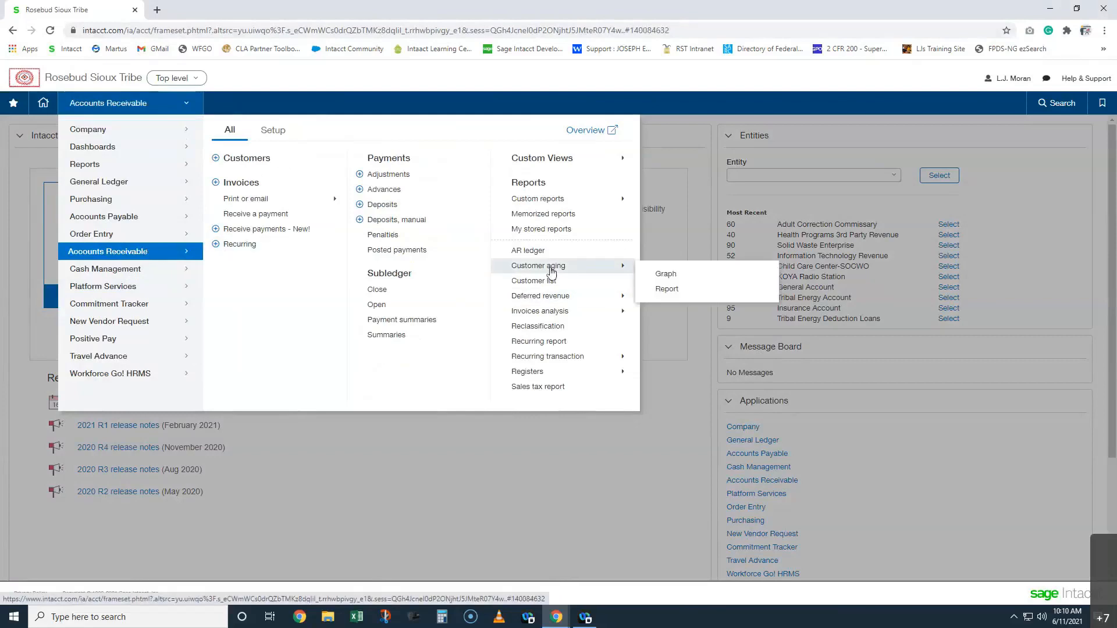
left_click(667, 291)
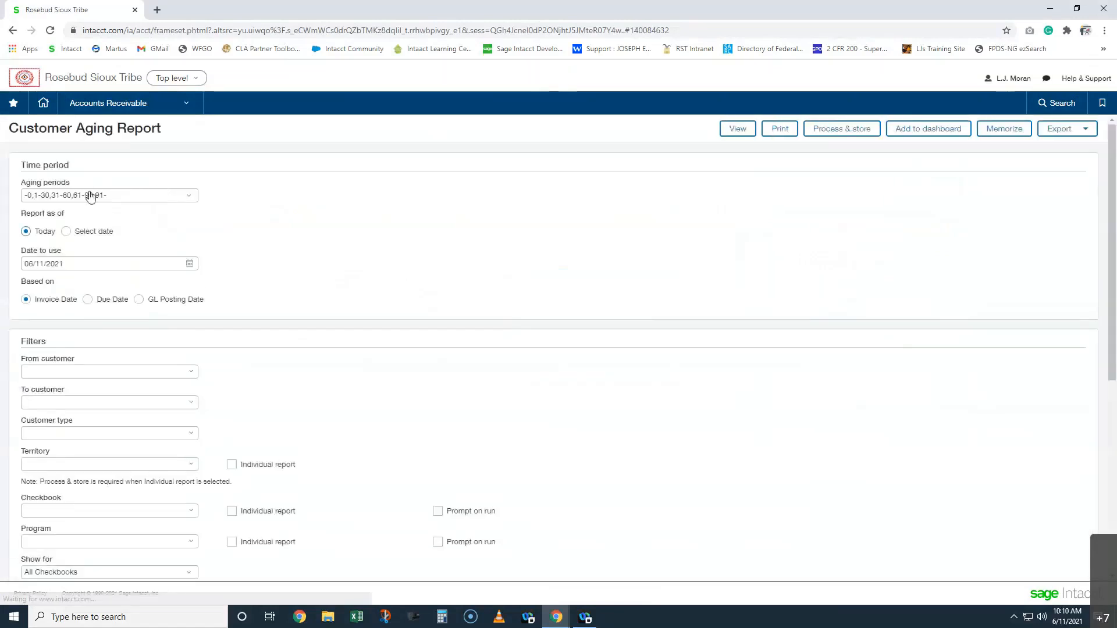
left_click(89, 198)
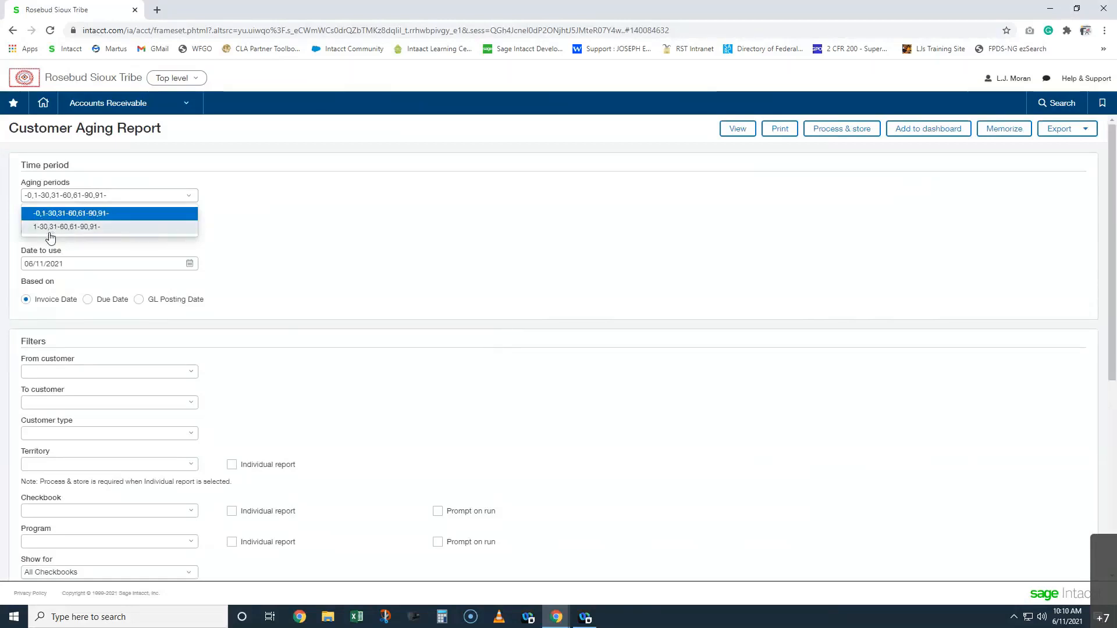
left_click(66, 214)
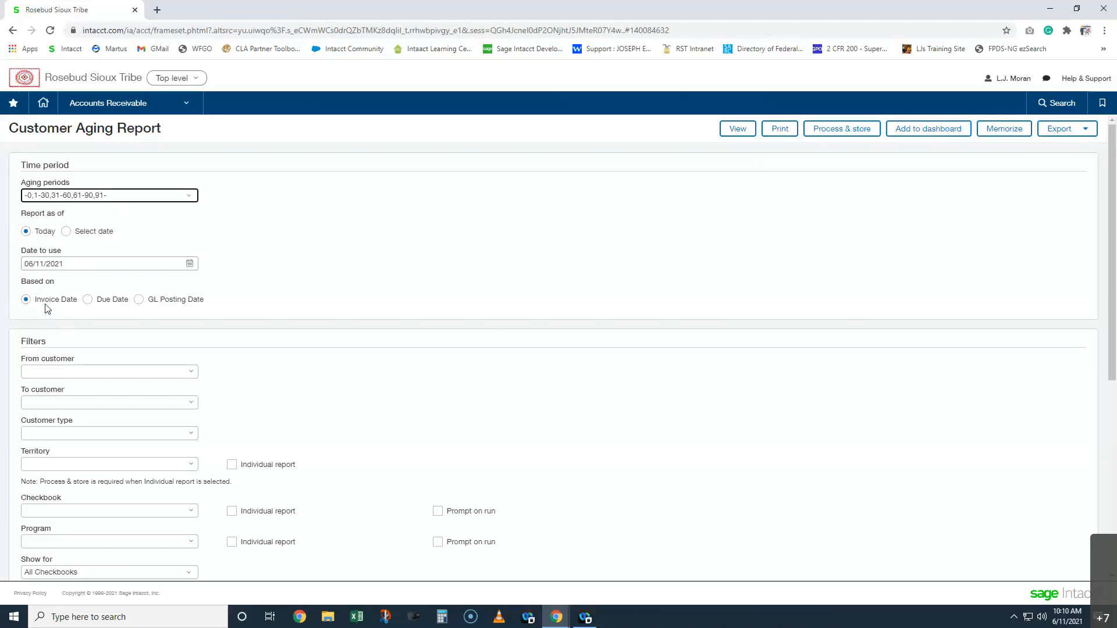
Filter the report to a single customer, checkbook 90--Solid Waste Enterprise and program 152--Solid Waste.
left_click(114, 375)
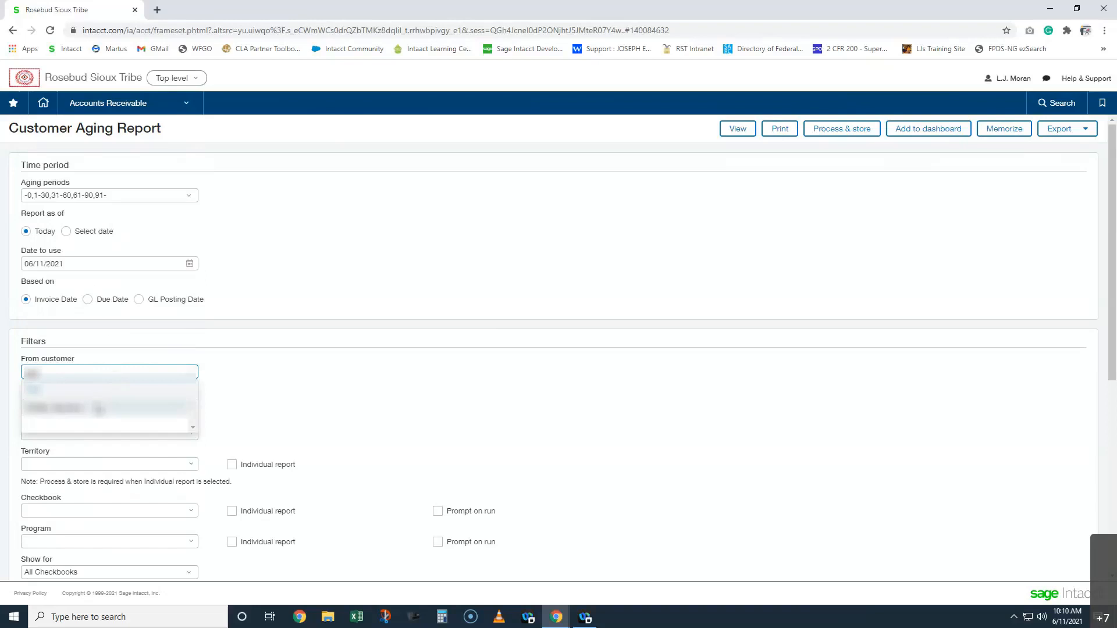
left_click(97, 405)
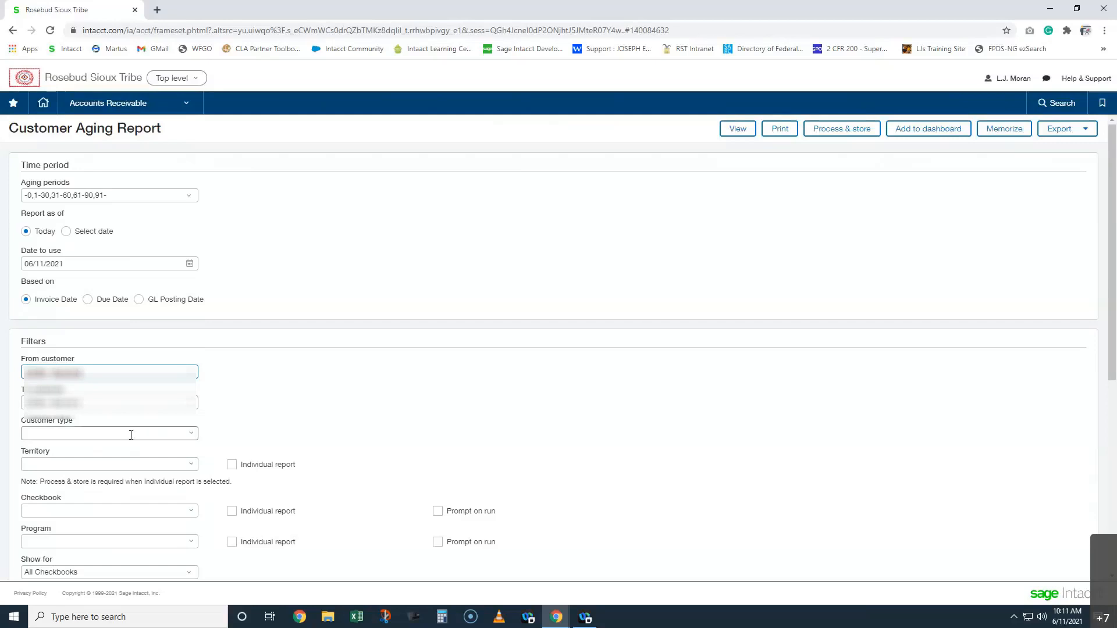
scroll(130, 436, "down", 2)
left_click(28, 394)
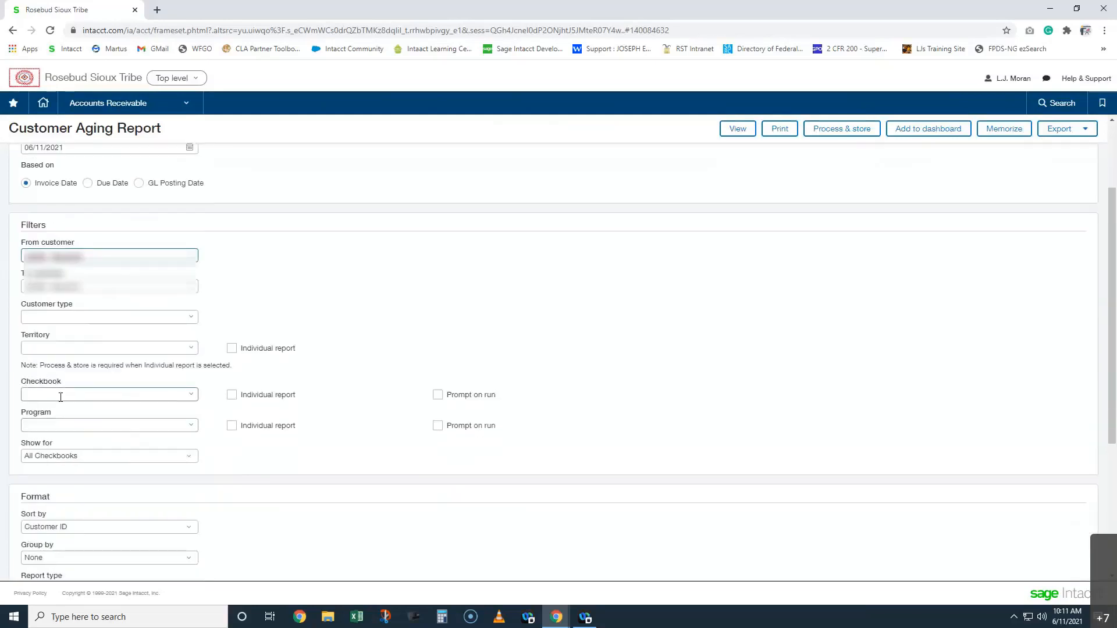
type("90")
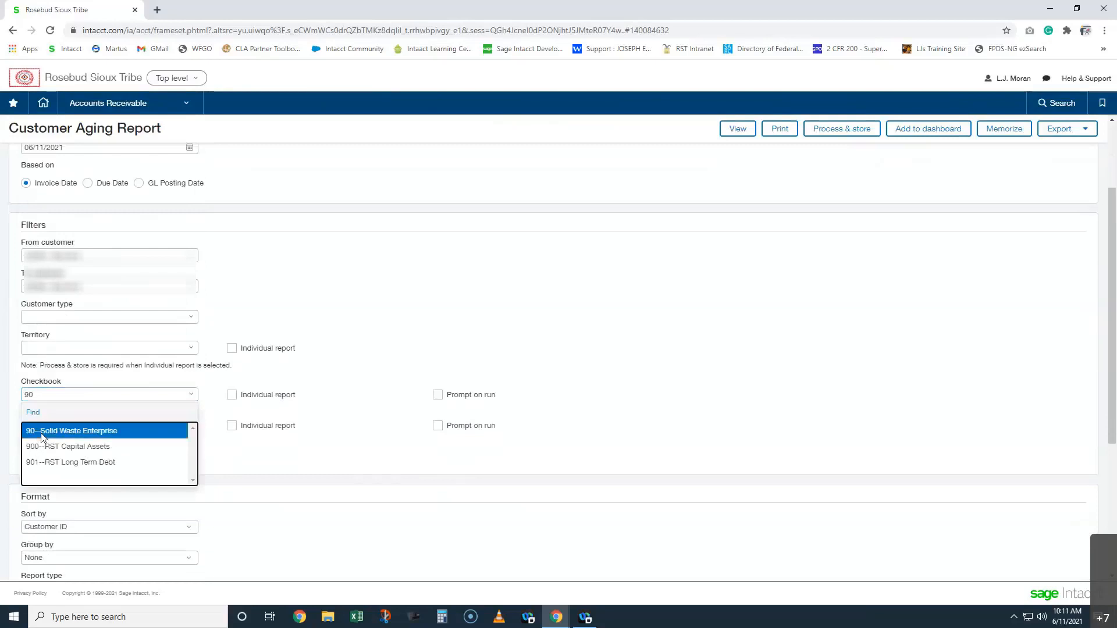
left_click(40, 431)
left_click(44, 425)
type("sol")
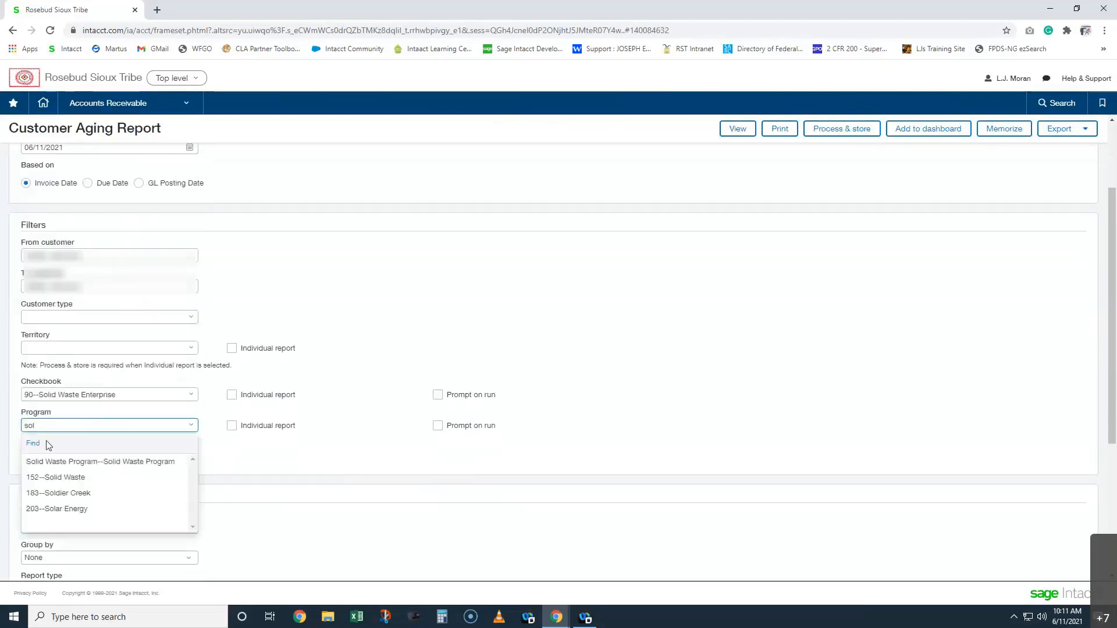
left_click(65, 478)
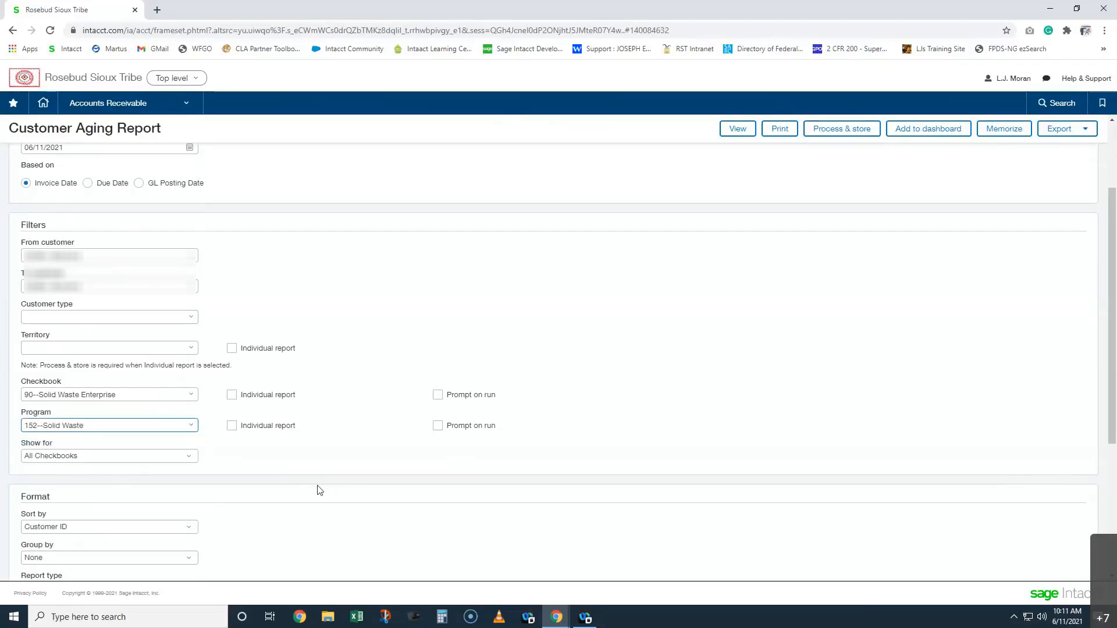
Generate the aging report as a Summary, sorted by Customer ID with no grouping.
scroll(317, 489, "down", 3)
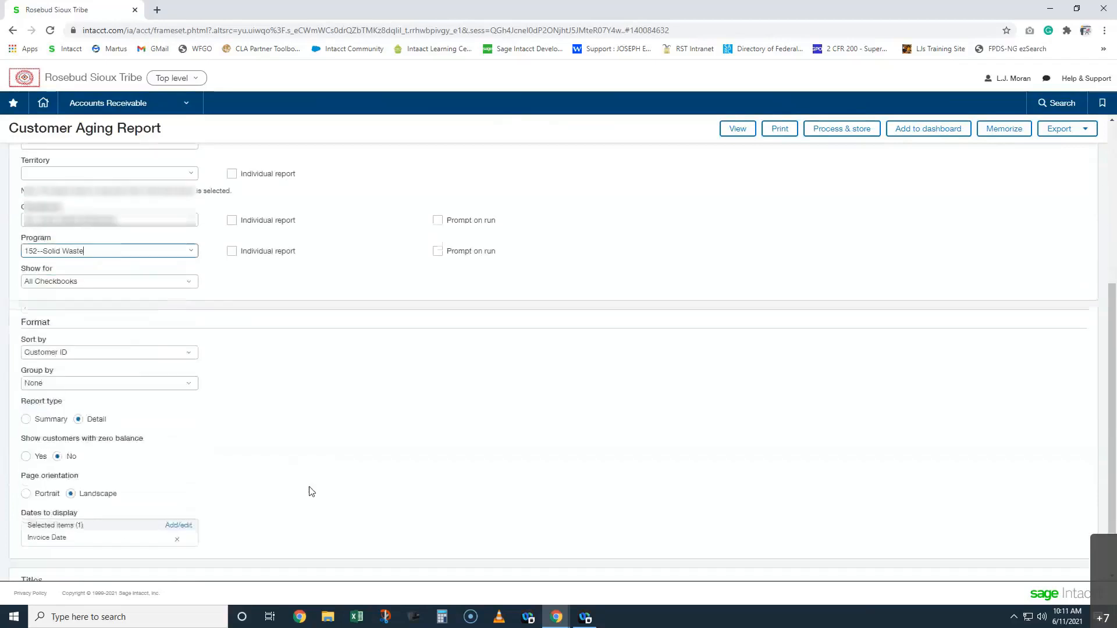
left_click(64, 356)
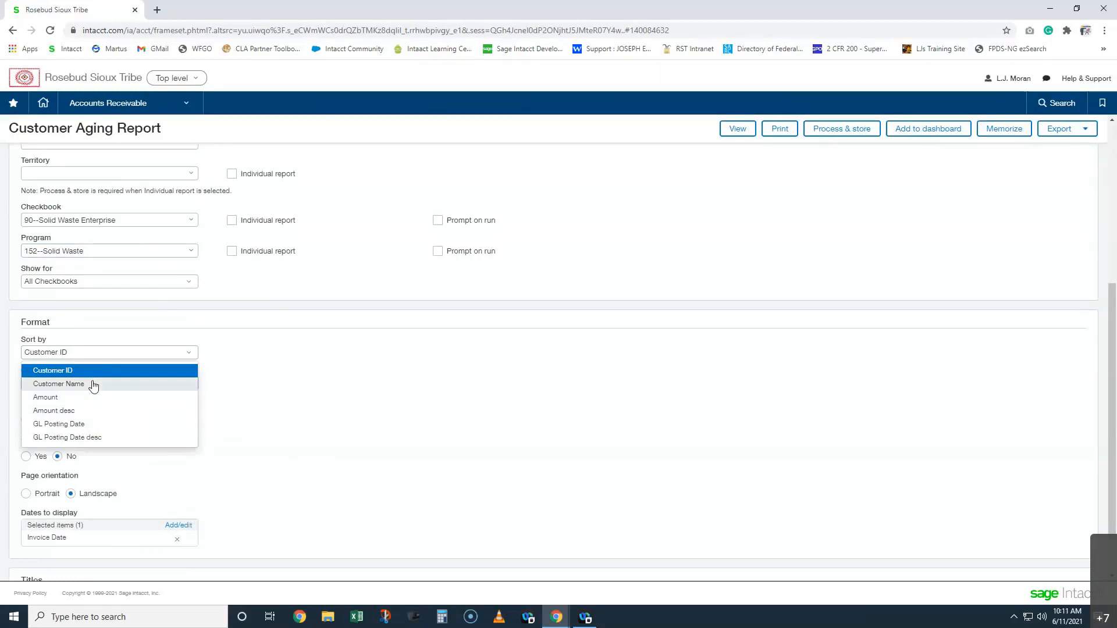
left_click(371, 370)
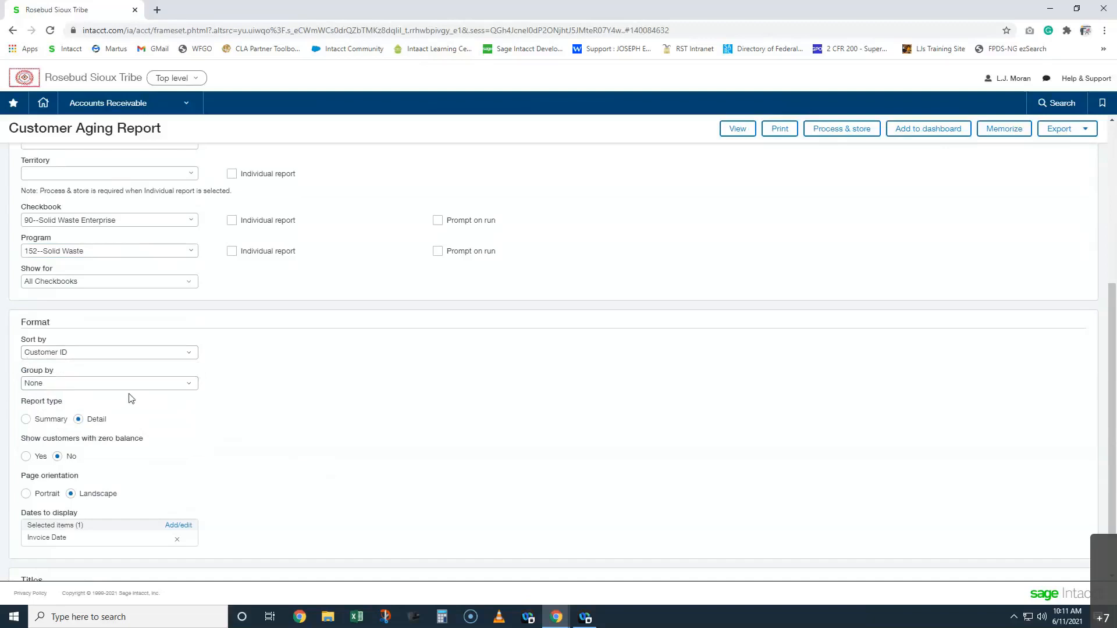
left_click(75, 385)
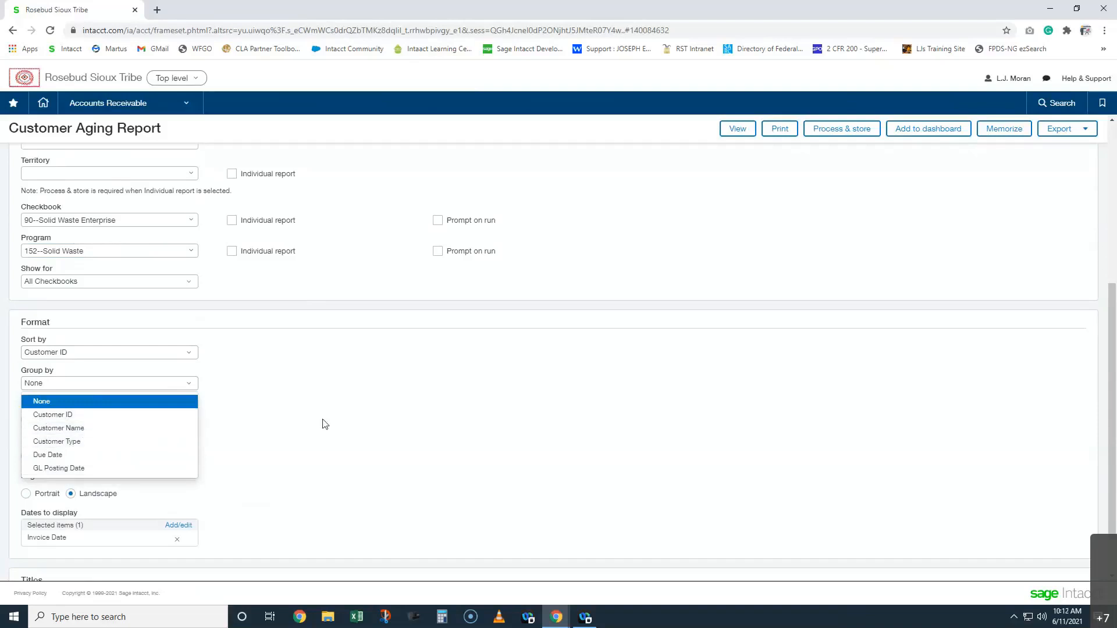
left_click(347, 403)
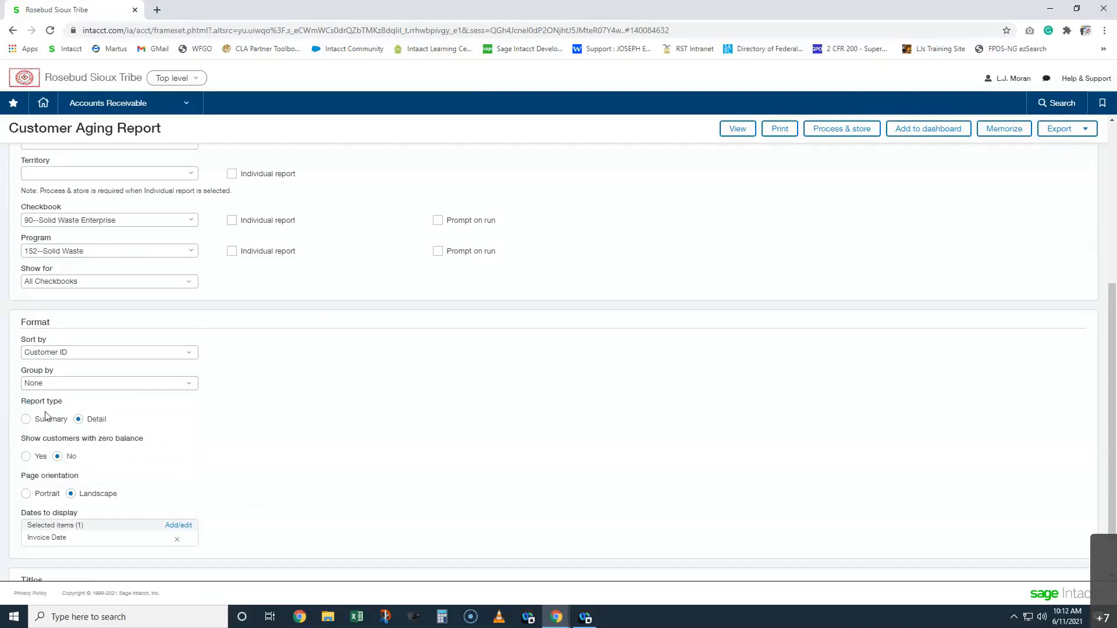
left_click(26, 420)
left_click(737, 129)
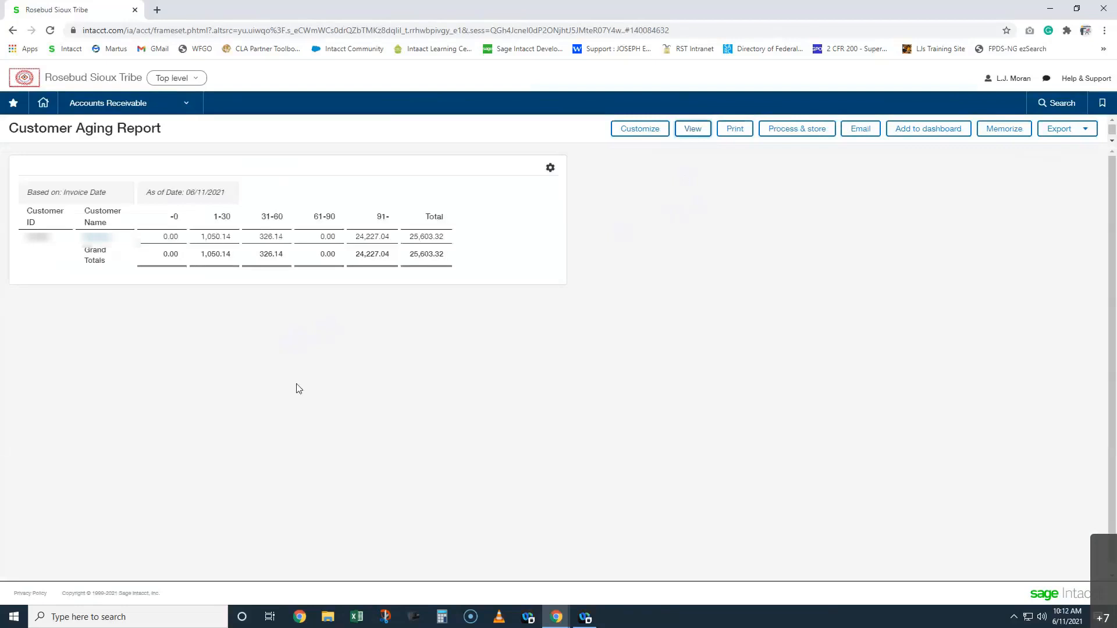
Customize the report to the Detail type, view it again and review its invoices and grand total.
left_click_drag(165, 236, 183, 232)
left_click(171, 232)
left_click(629, 138)
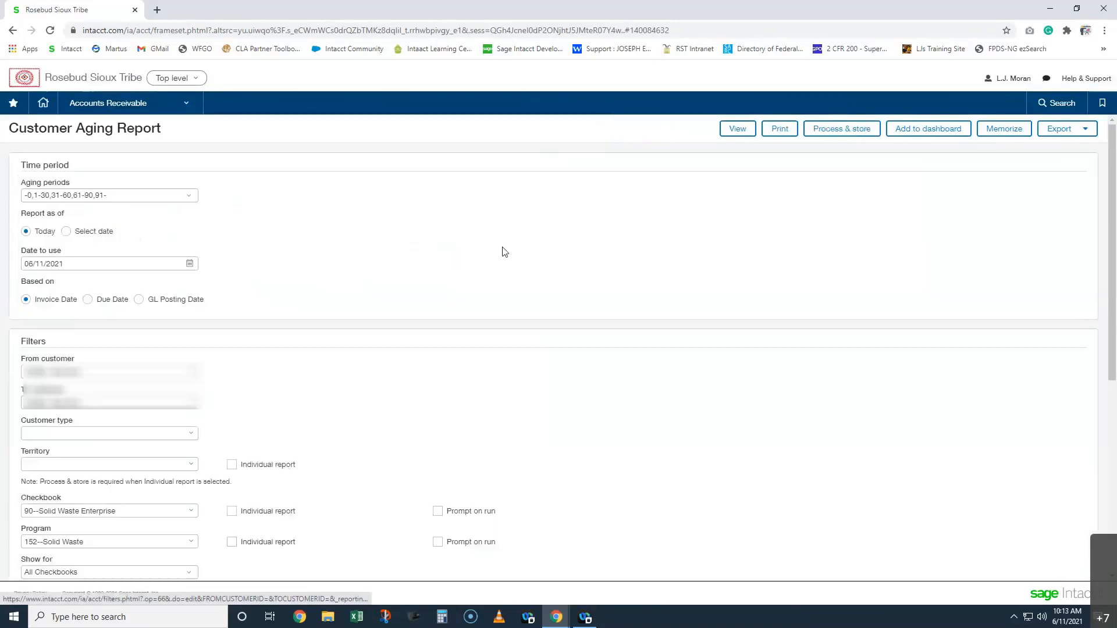
scroll(122, 466, "down", 4)
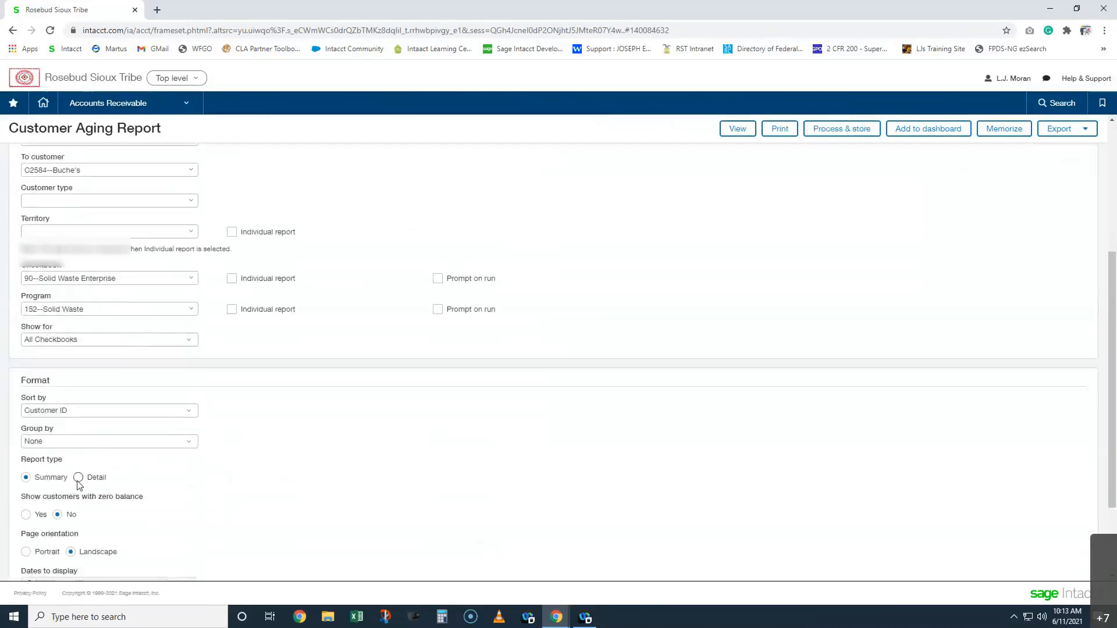
left_click(733, 133)
left_click(732, 133)
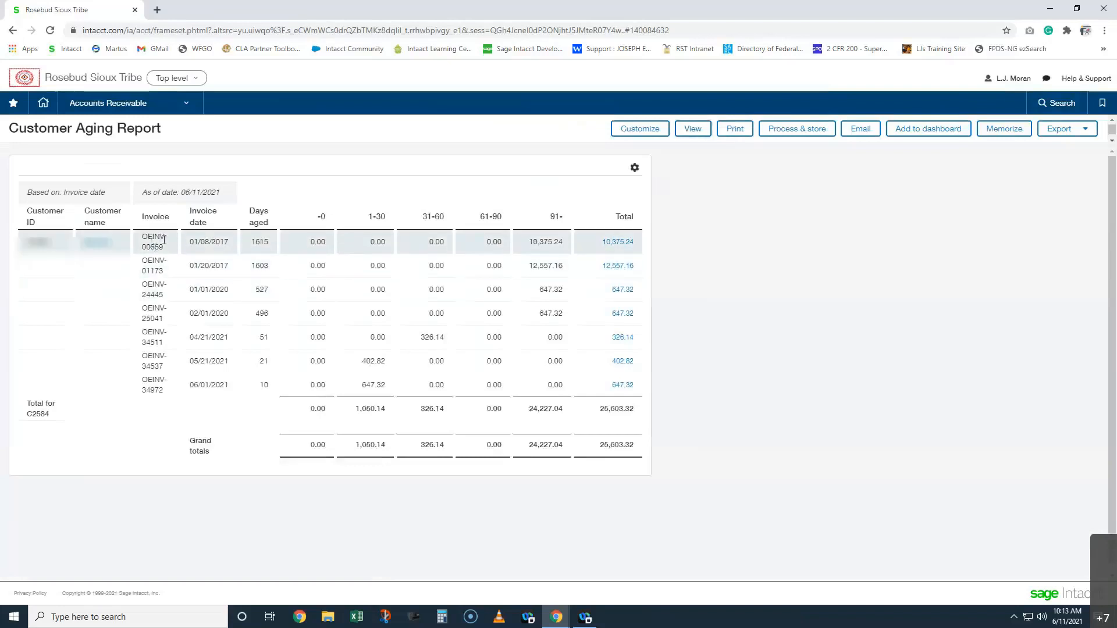
left_click(165, 275)
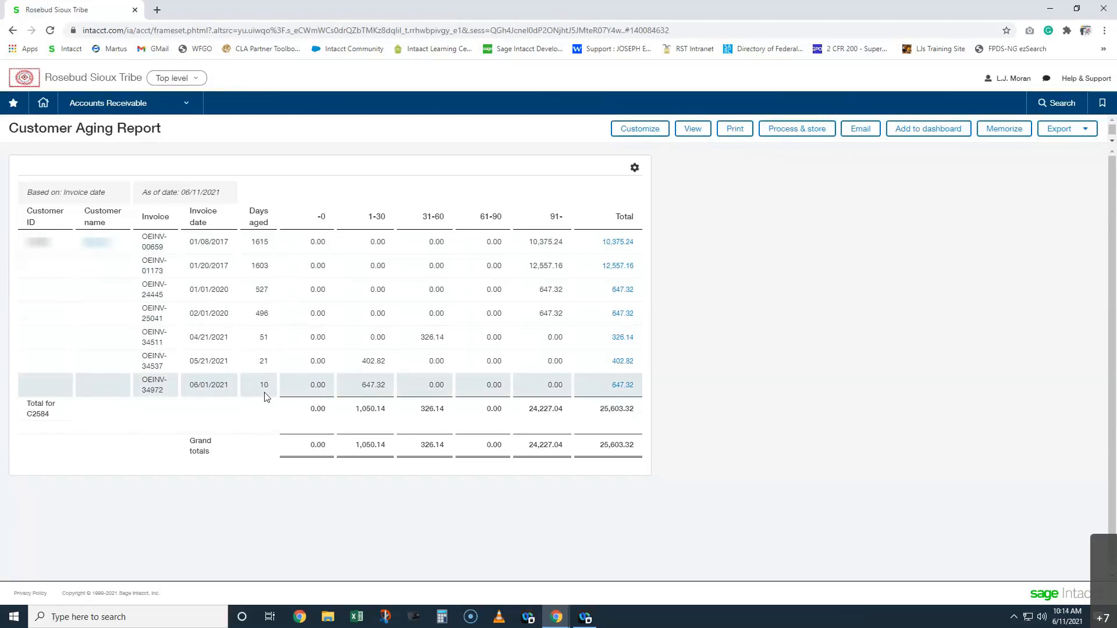
left_click_drag(599, 445, 643, 446)
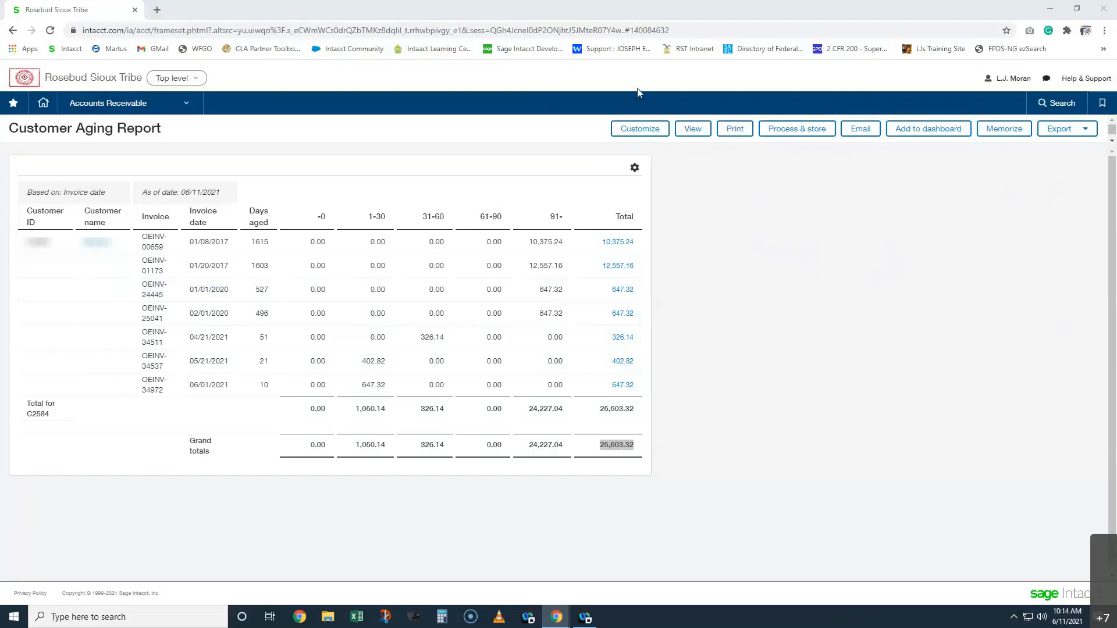
Customize the report with a different customer as both From customer and To customer, and view it.
left_click(640, 129)
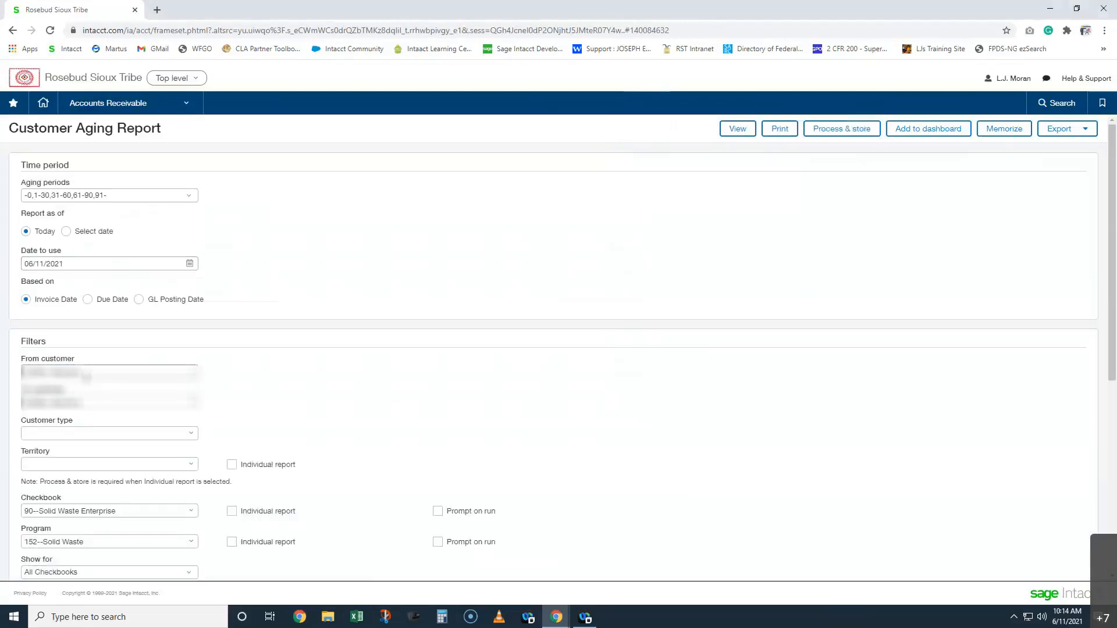
left_click(86, 375)
type("tr")
left_click(87, 411)
left_click(85, 403)
type("tra")
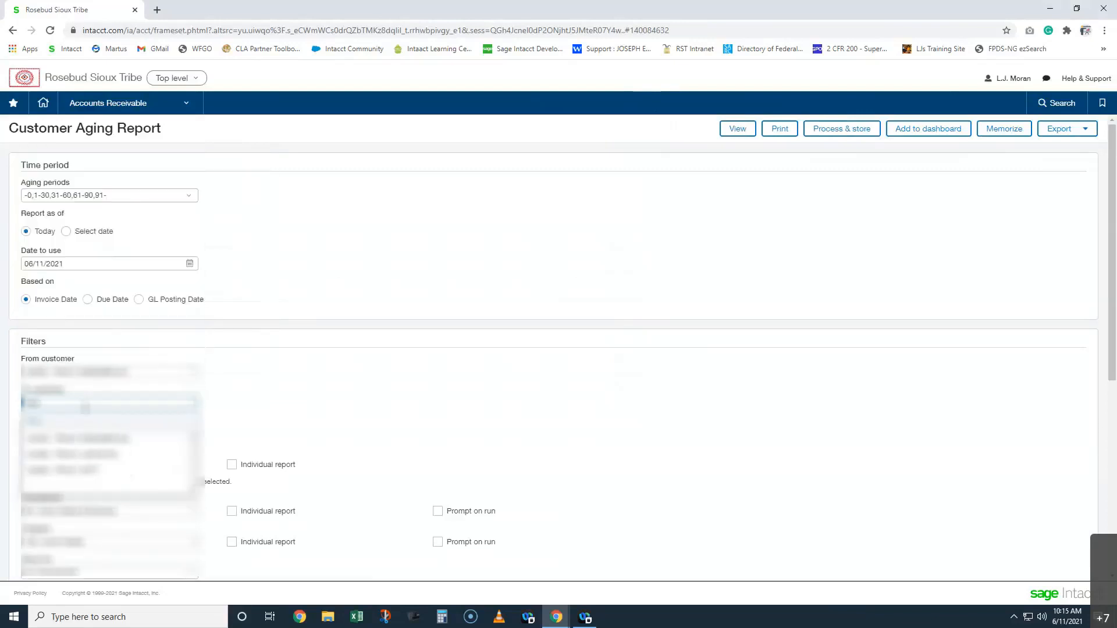
left_click(85, 439)
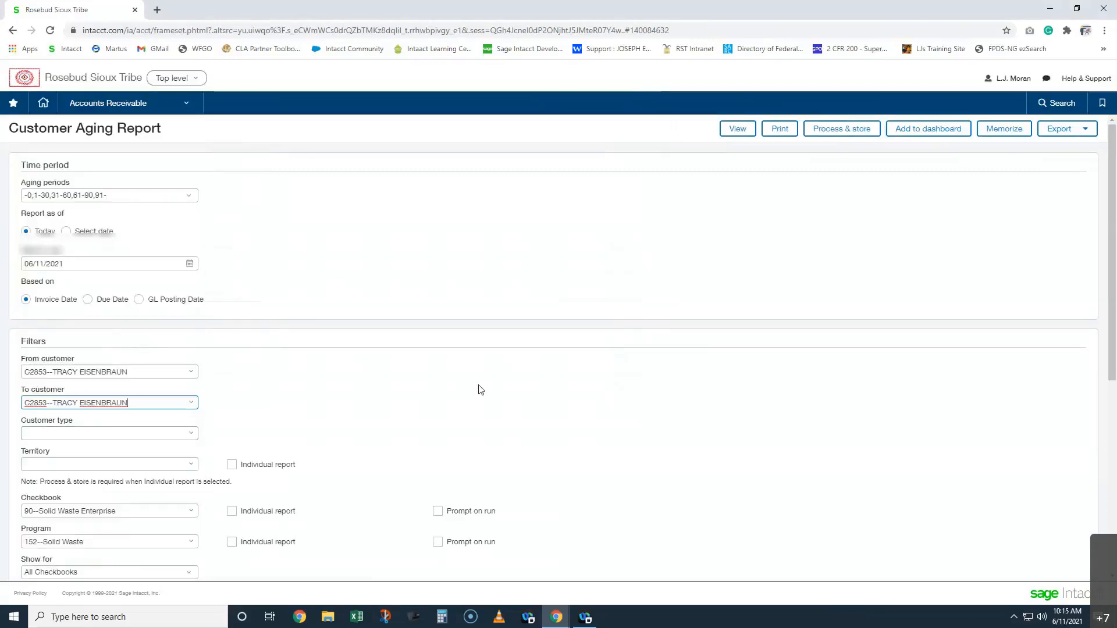
left_click(581, 348)
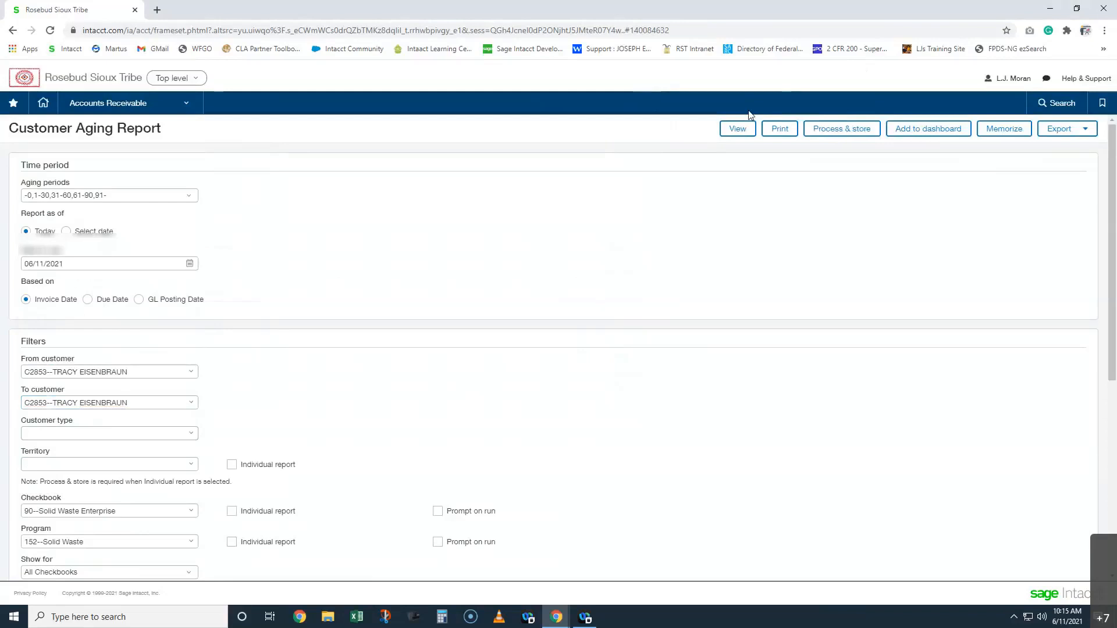
left_click(737, 129)
left_click(734, 131)
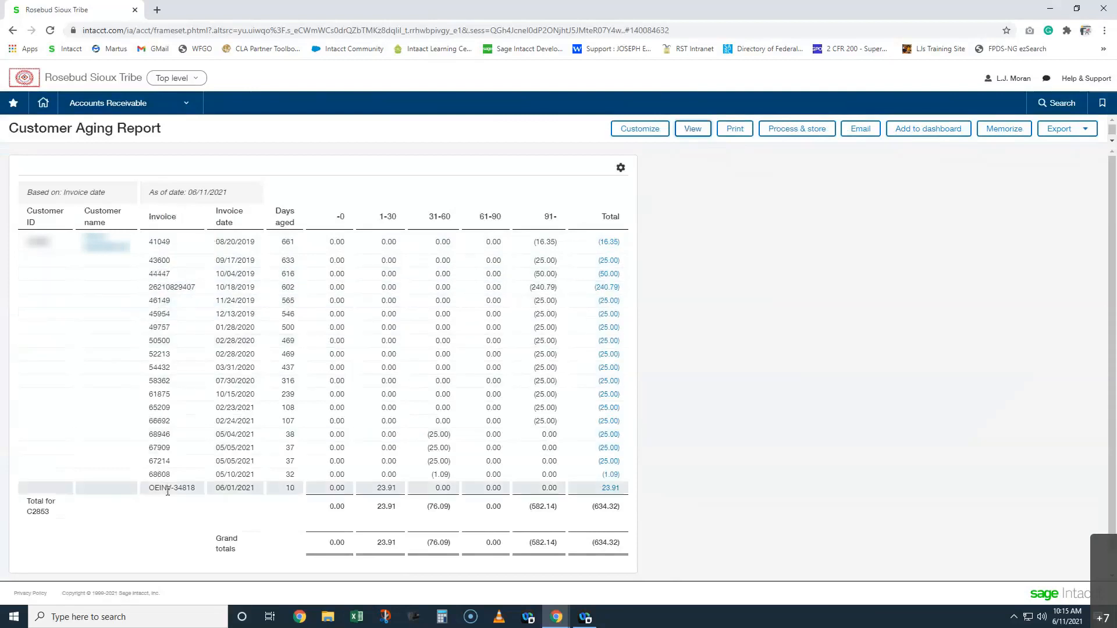
Examine the 06/01/2021 invoice, the receipts batch behind the oldest credit, and the grand total for the 91- period.
left_click_drag(155, 488, 196, 487)
left_click(452, 271)
left_click_drag(376, 488, 393, 489)
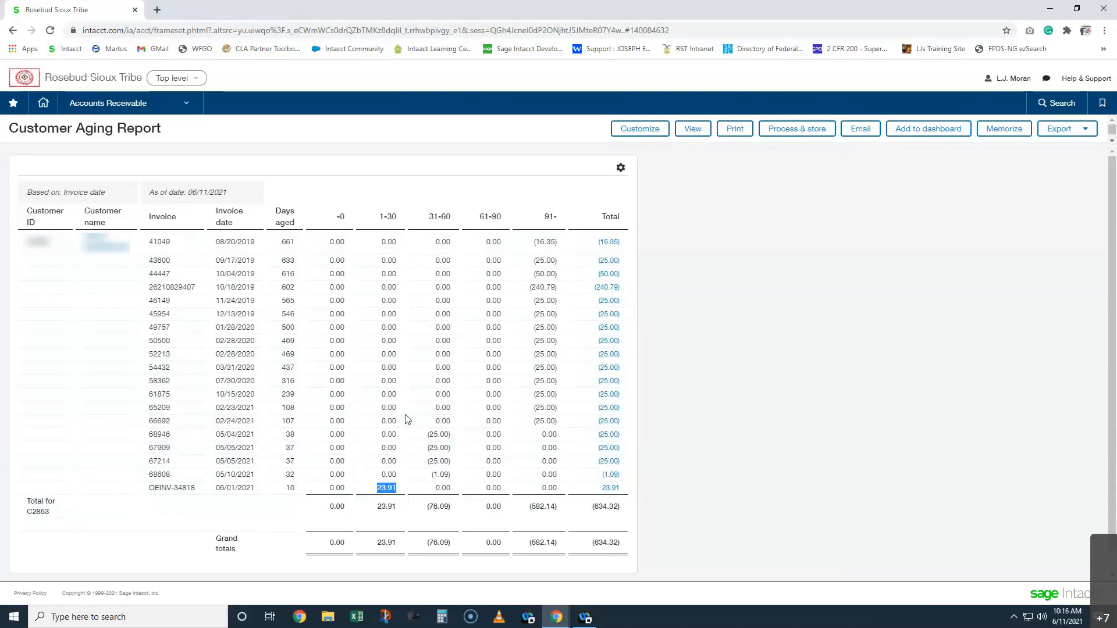
left_click(383, 487)
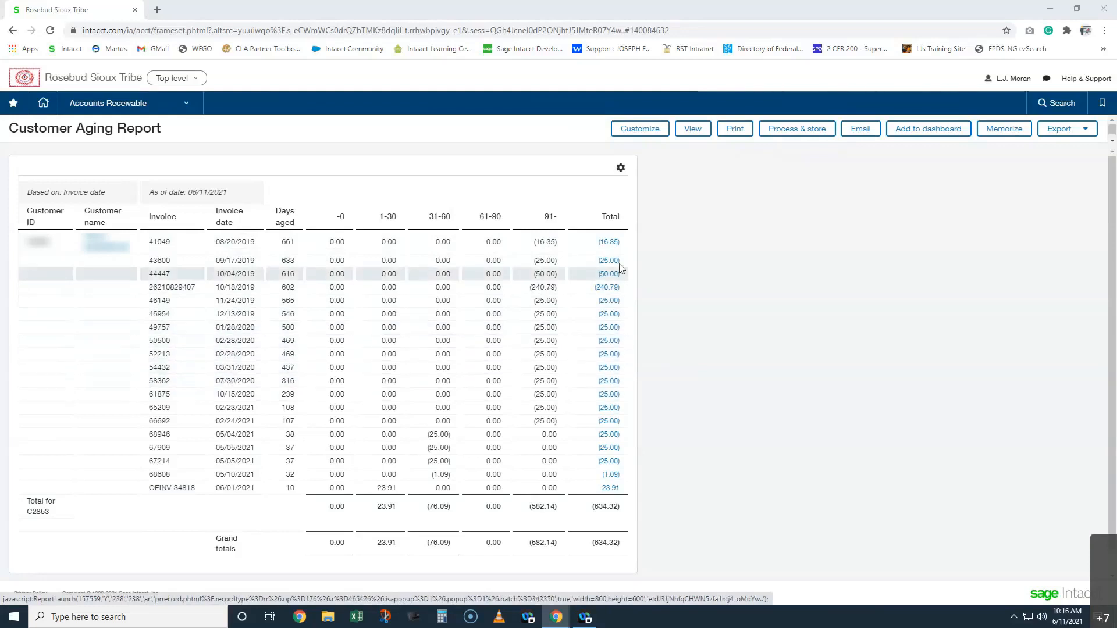
left_click(609, 242)
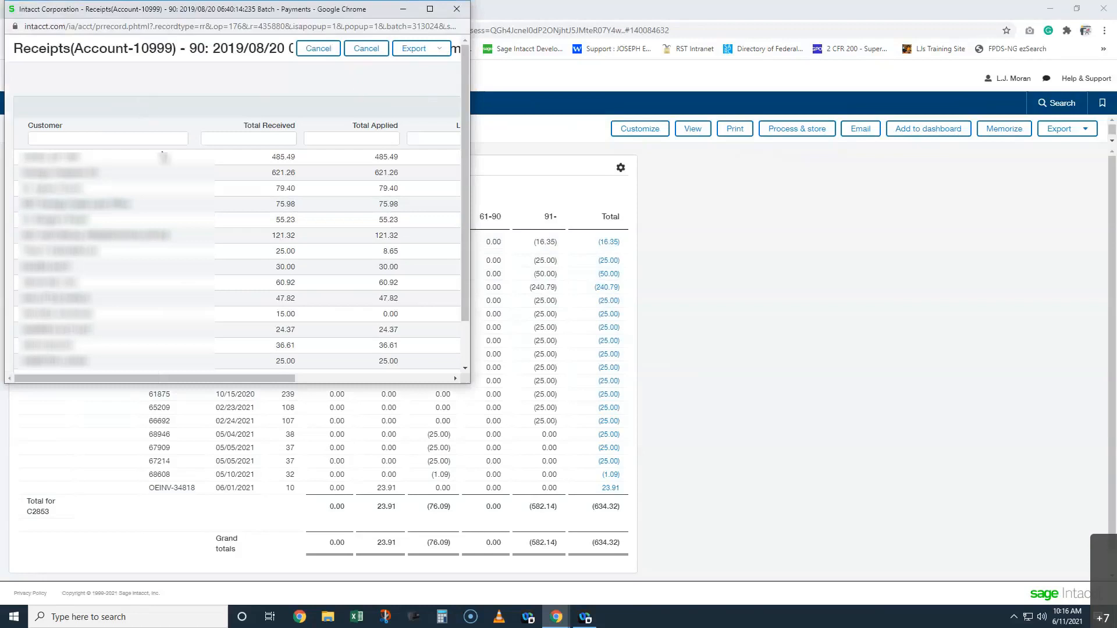
left_click(456, 10)
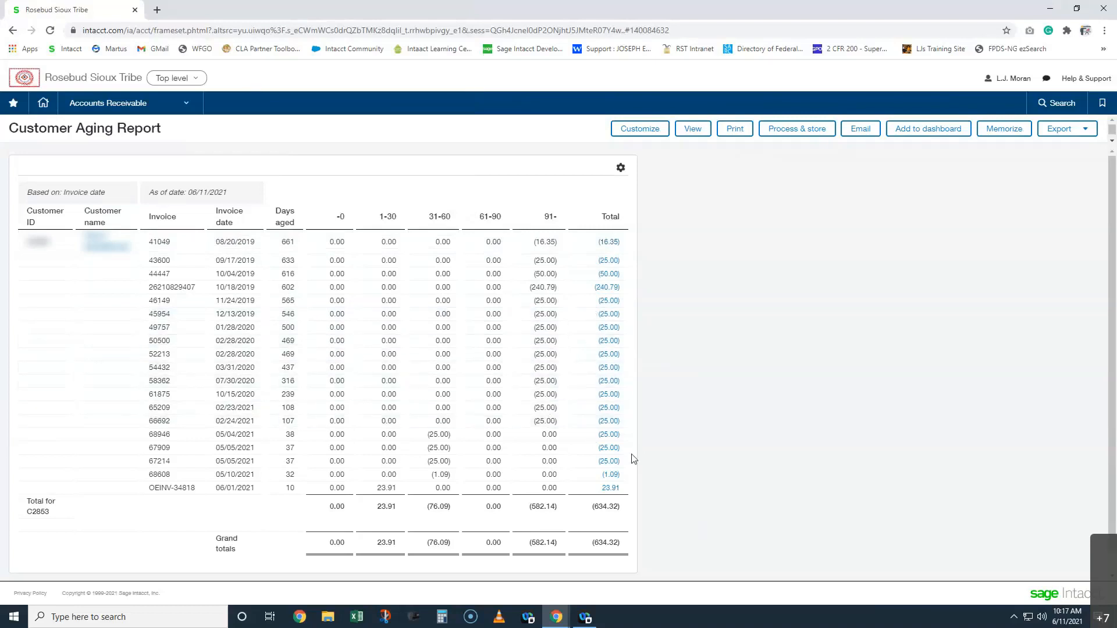
left_click_drag(528, 542, 552, 542)
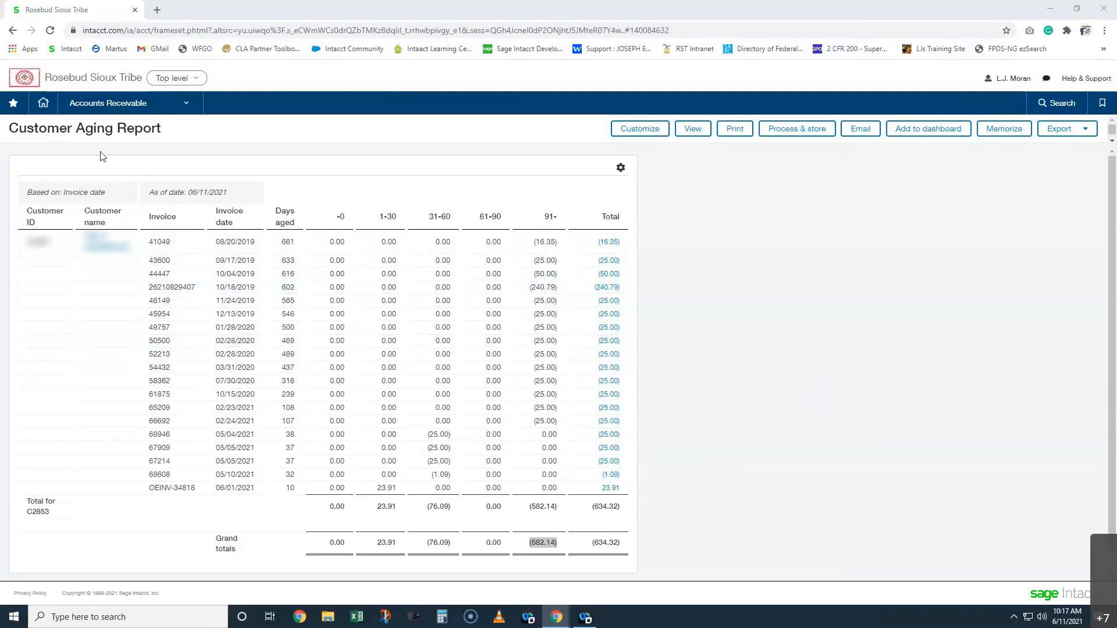
Open a new Receive Payment form in Accounts Receivable and expand its overpayment dimensions.
left_click(113, 110)
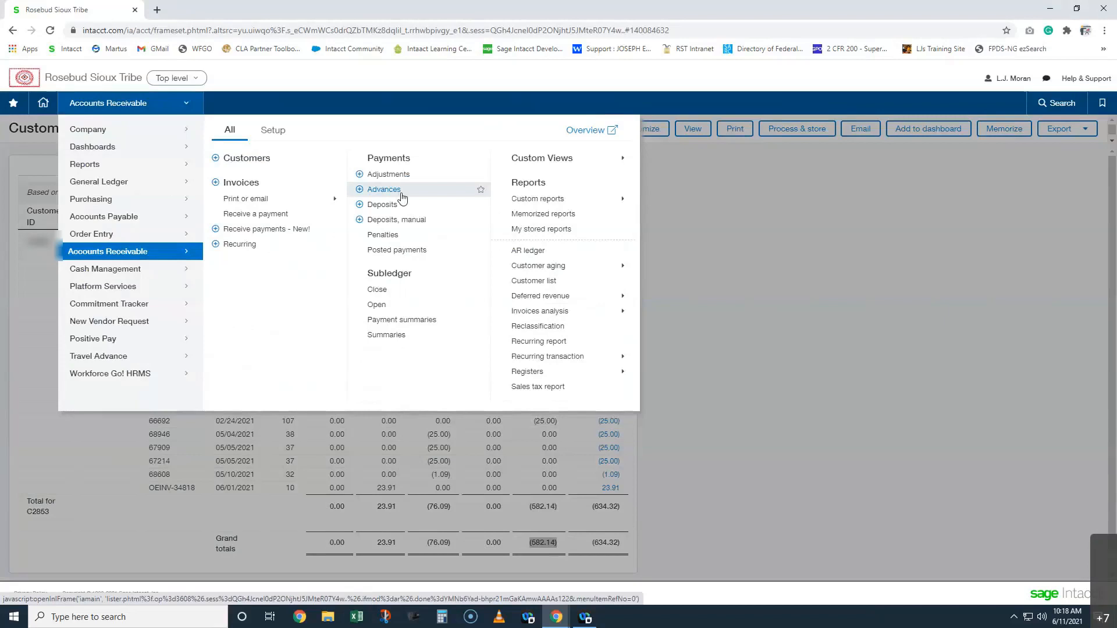
left_click(748, 219)
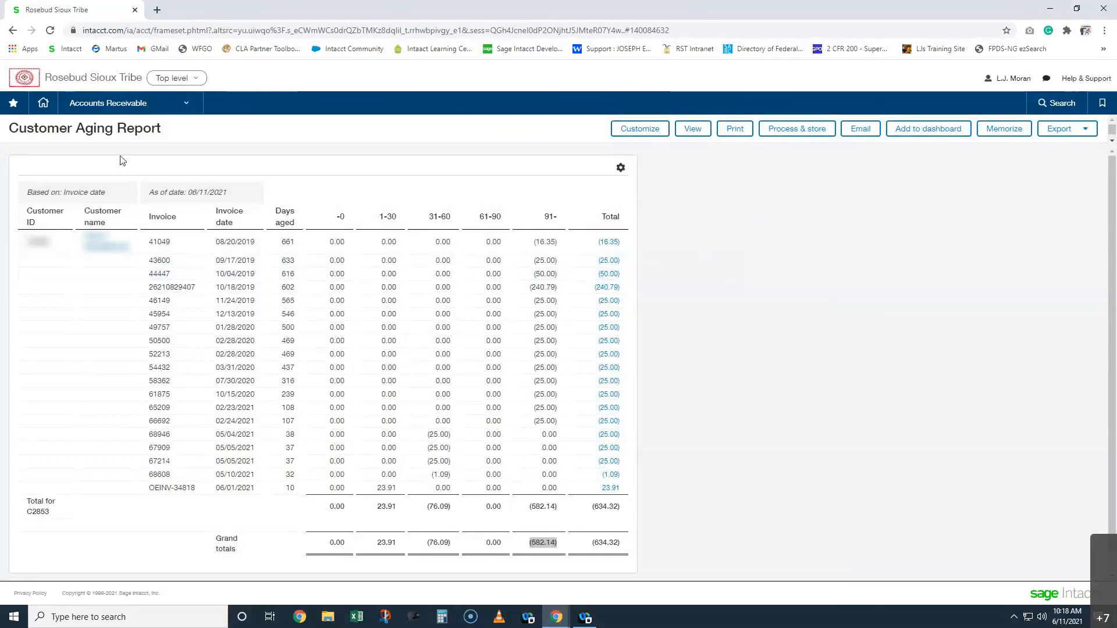
left_click(110, 103)
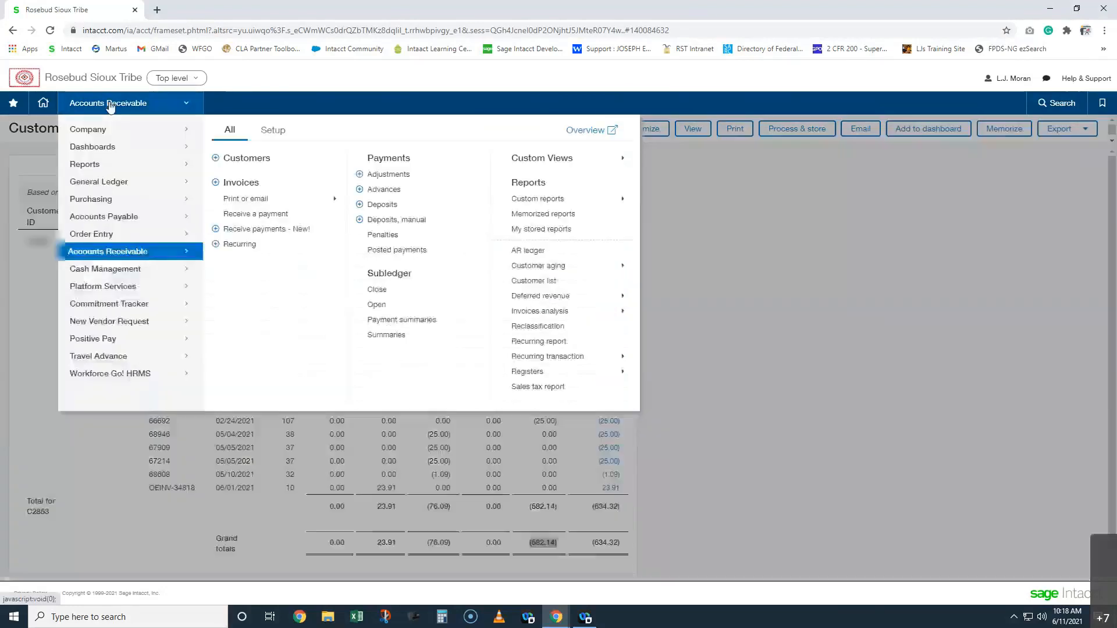
left_click(216, 230)
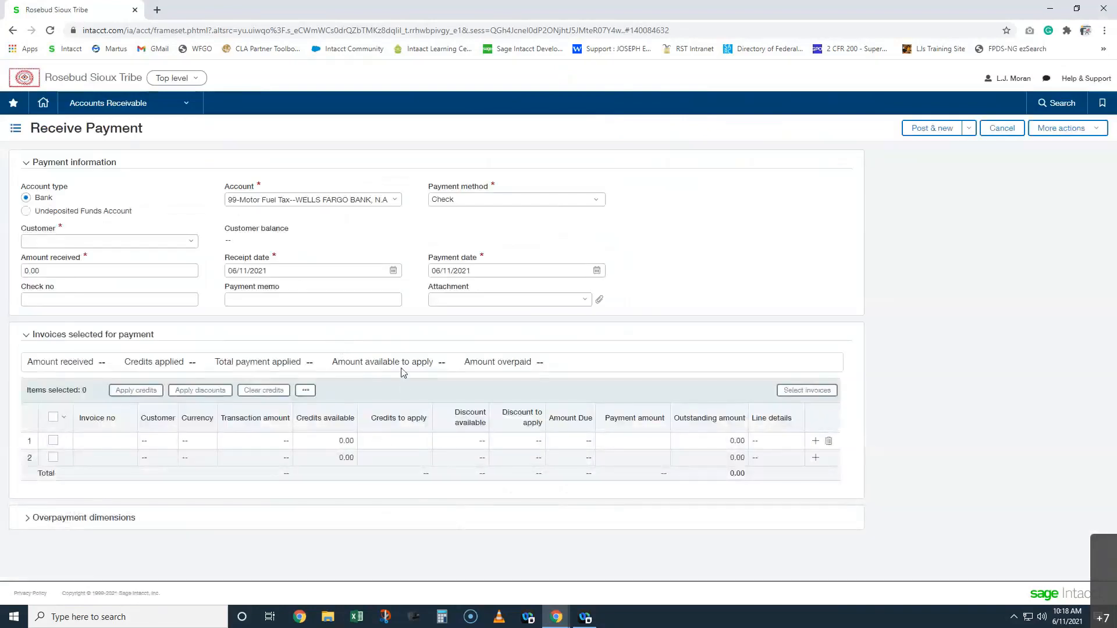
left_click(28, 521)
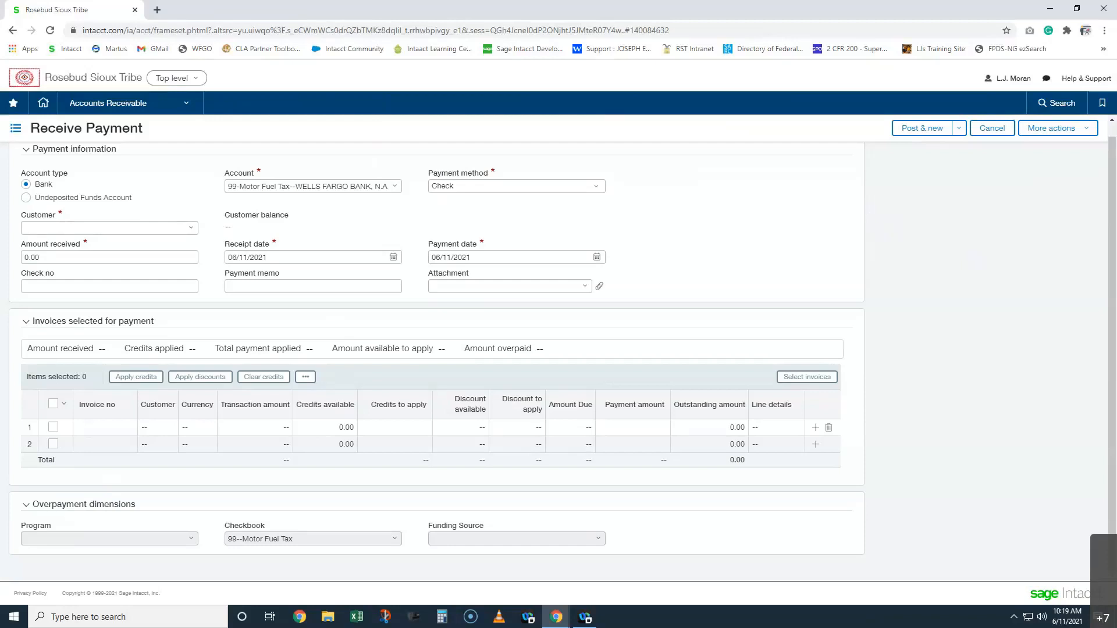
Open the posted advances in Accounts Receivable and filter them by the customer's name.
left_click(147, 105)
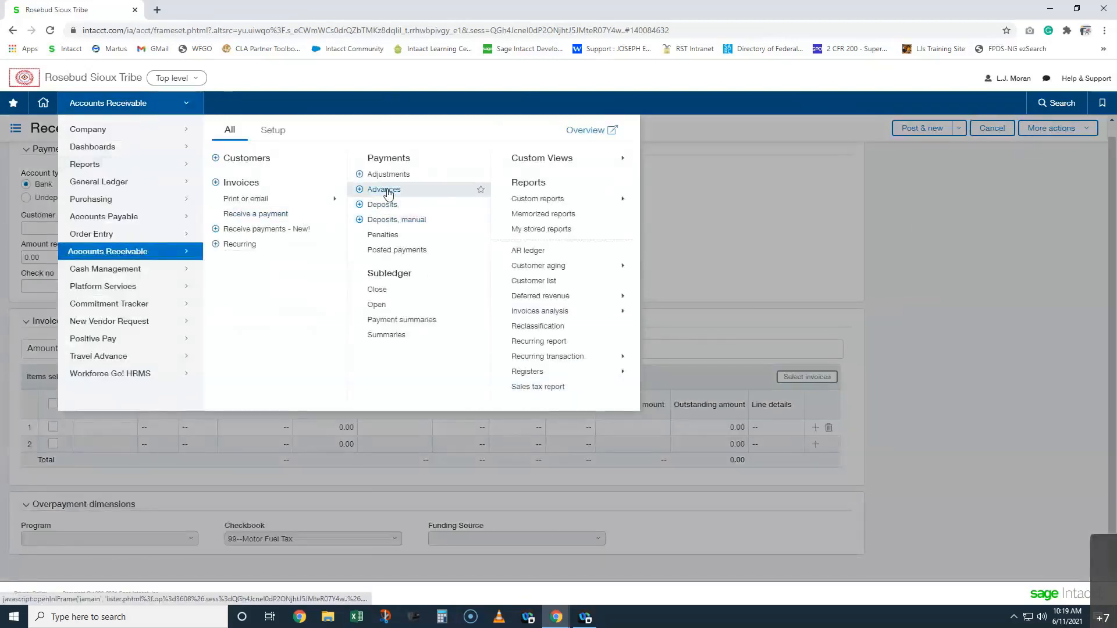
left_click(385, 190)
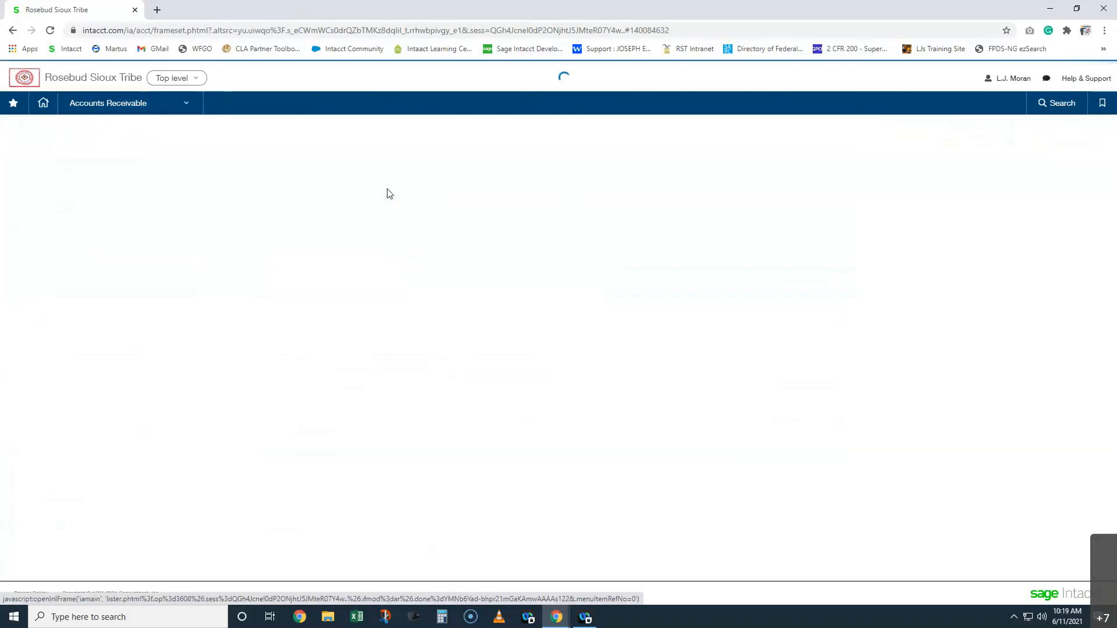
left_click(220, 218)
type("moran")
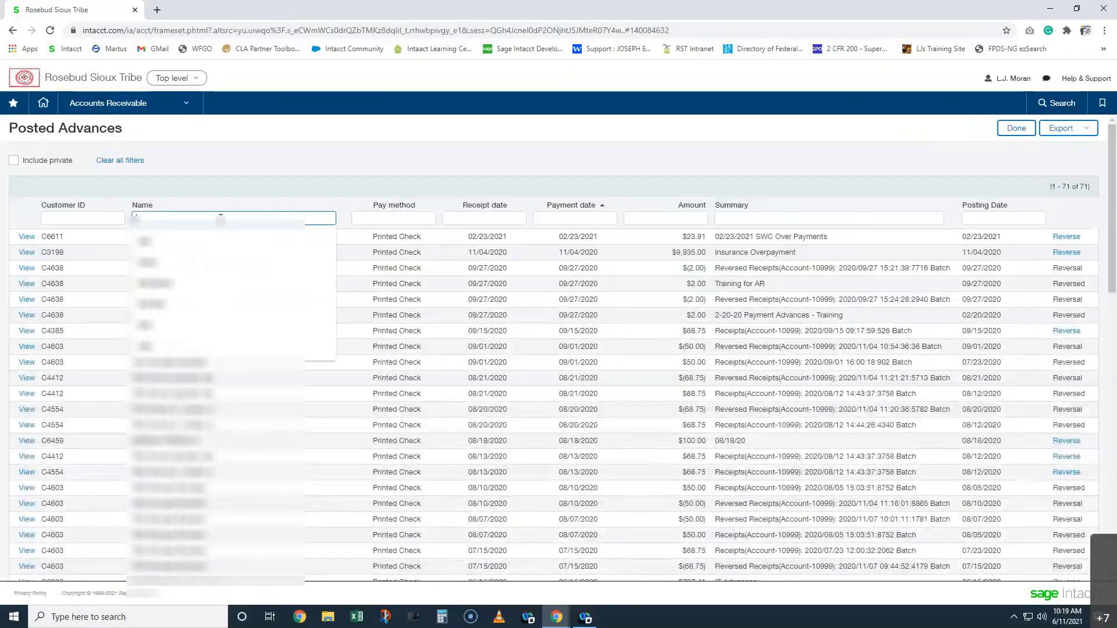
key("BackSpace")
key("BackSpace")
type("an")
key("Return")
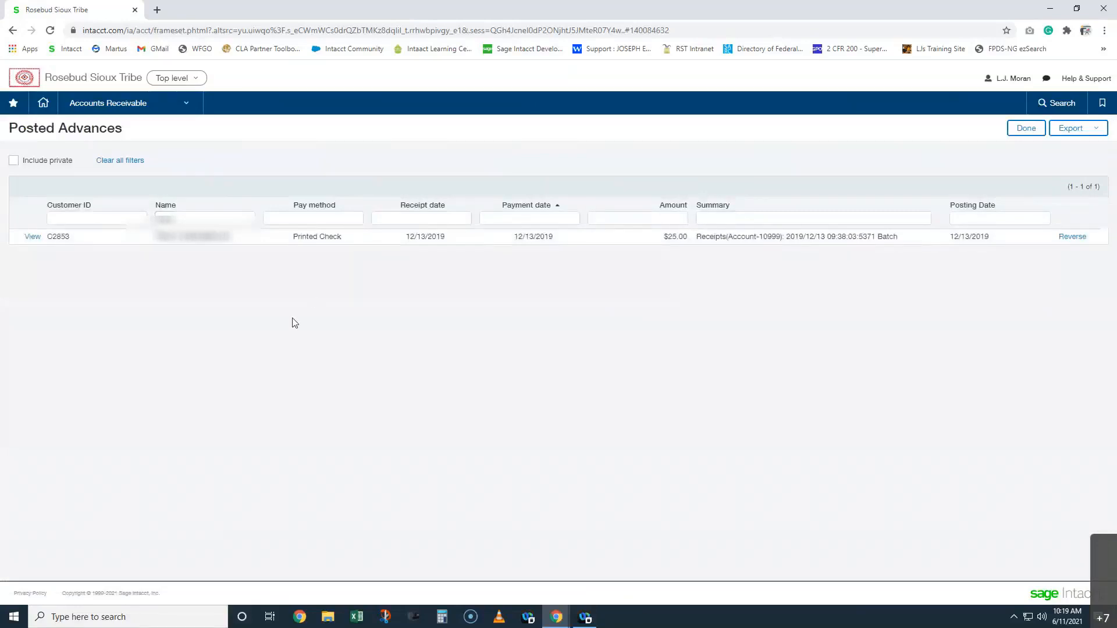
View the customer's 12/13/2019 posted advance and examine its advance information, line items and paid invoices.
left_click(28, 244)
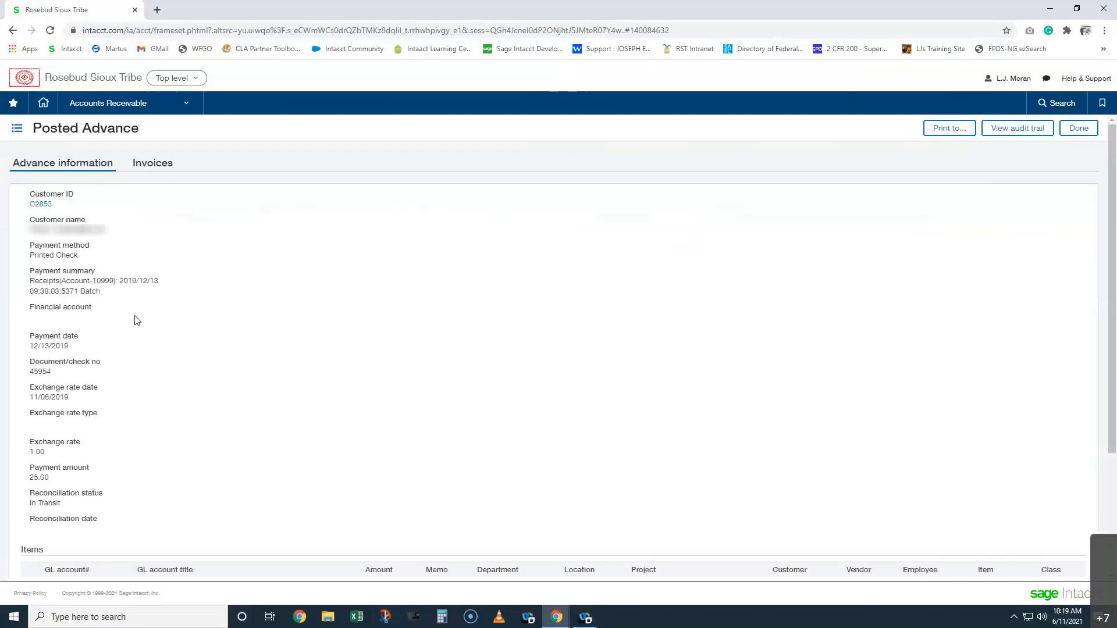
scroll(177, 441, "down", 2)
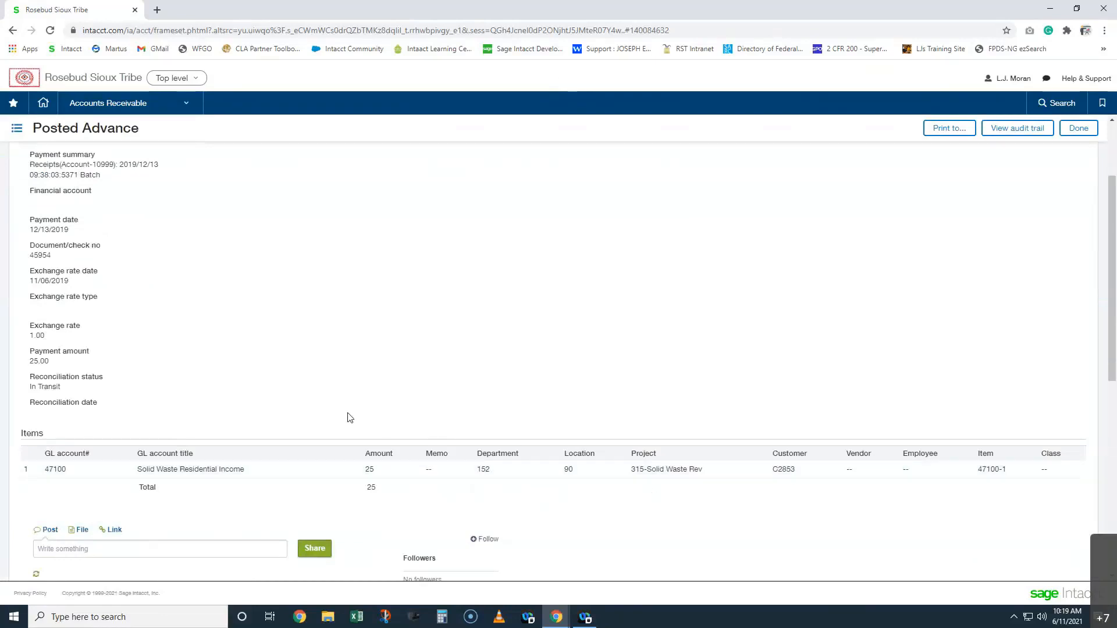
scroll(349, 417, "up", 2)
left_click(143, 169)
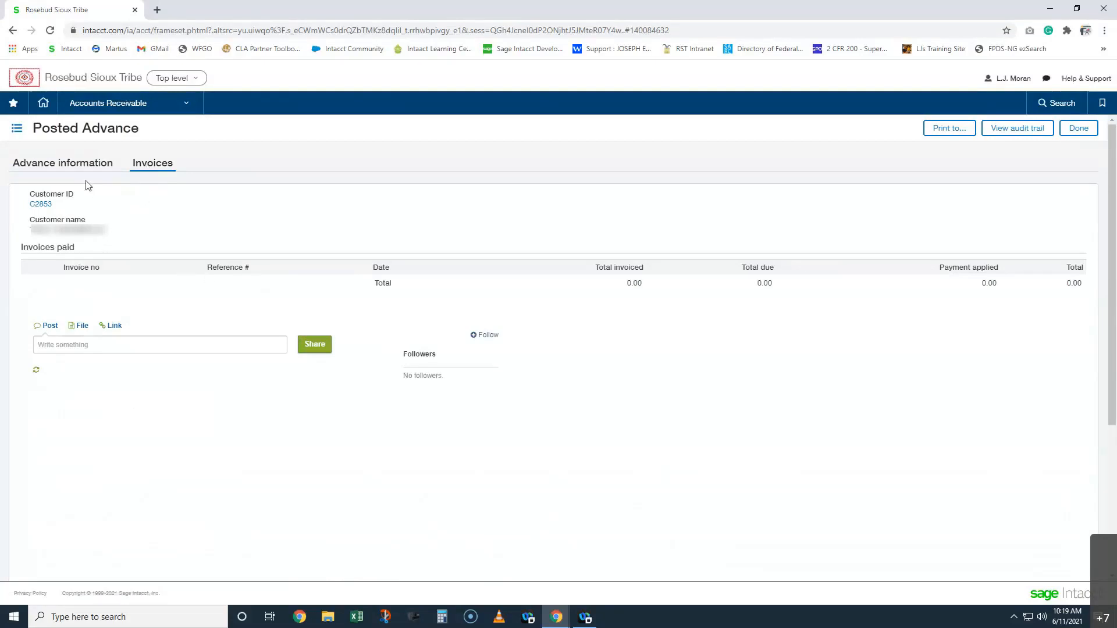
left_click(65, 165)
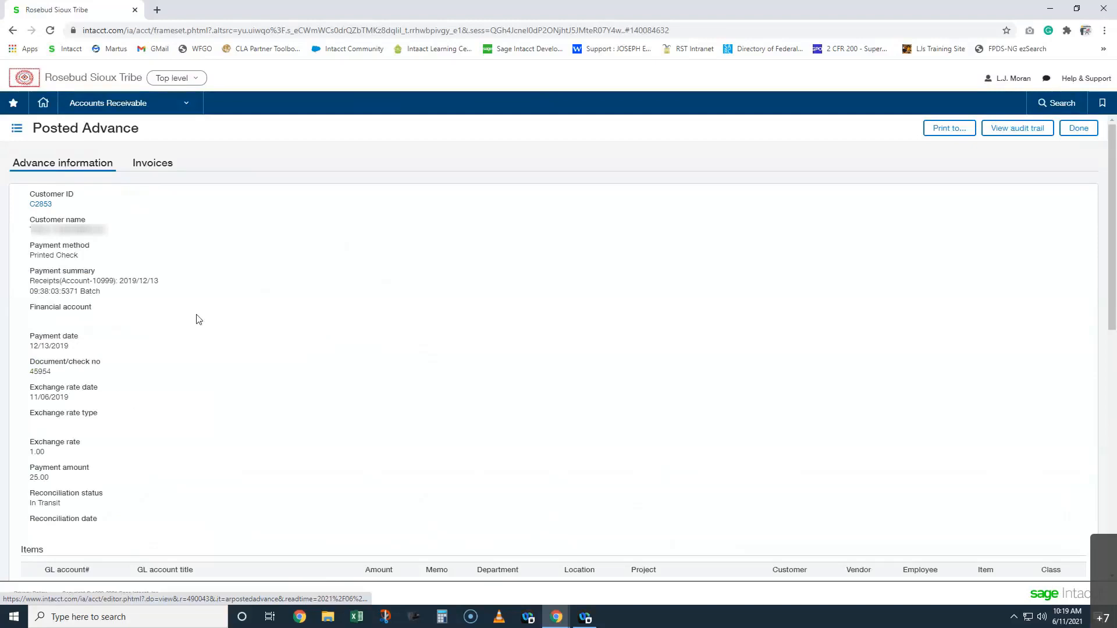
scroll(234, 350, "down", 2)
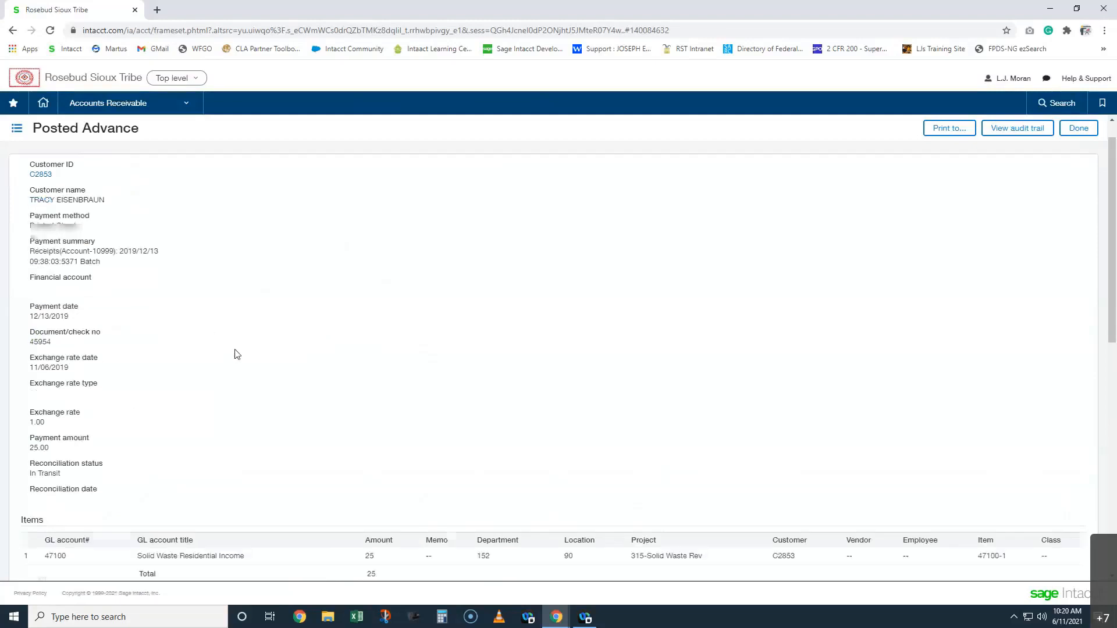
scroll(234, 349, "up", 2)
scroll(235, 355, "up", 1)
left_click(163, 172)
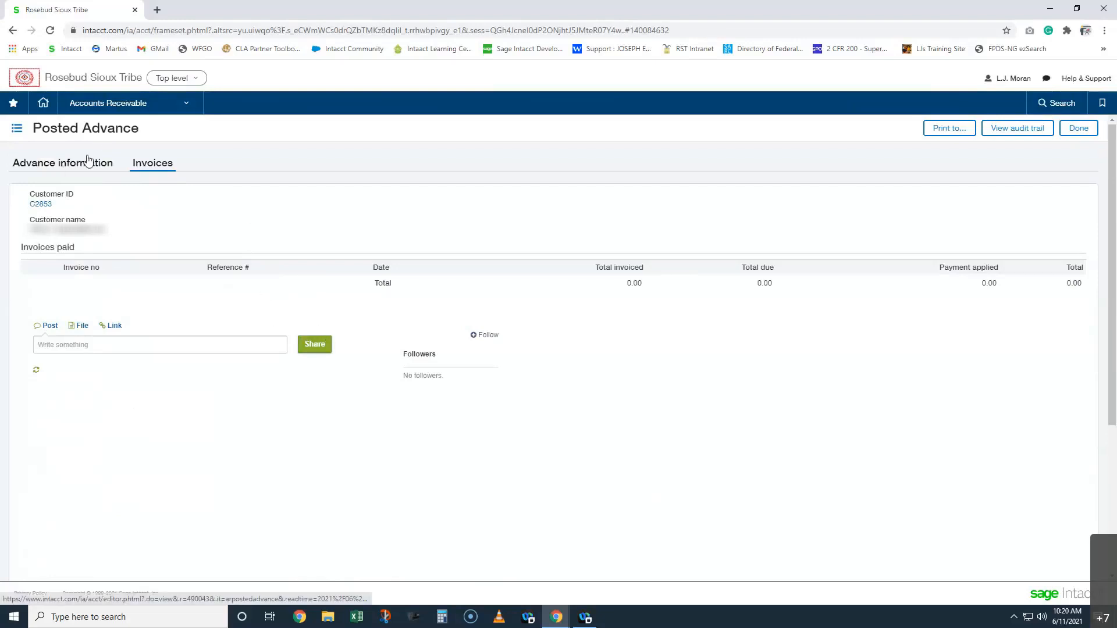
Open the AR Invoice transactions in Order Entry and include private records in the list.
left_click(126, 106)
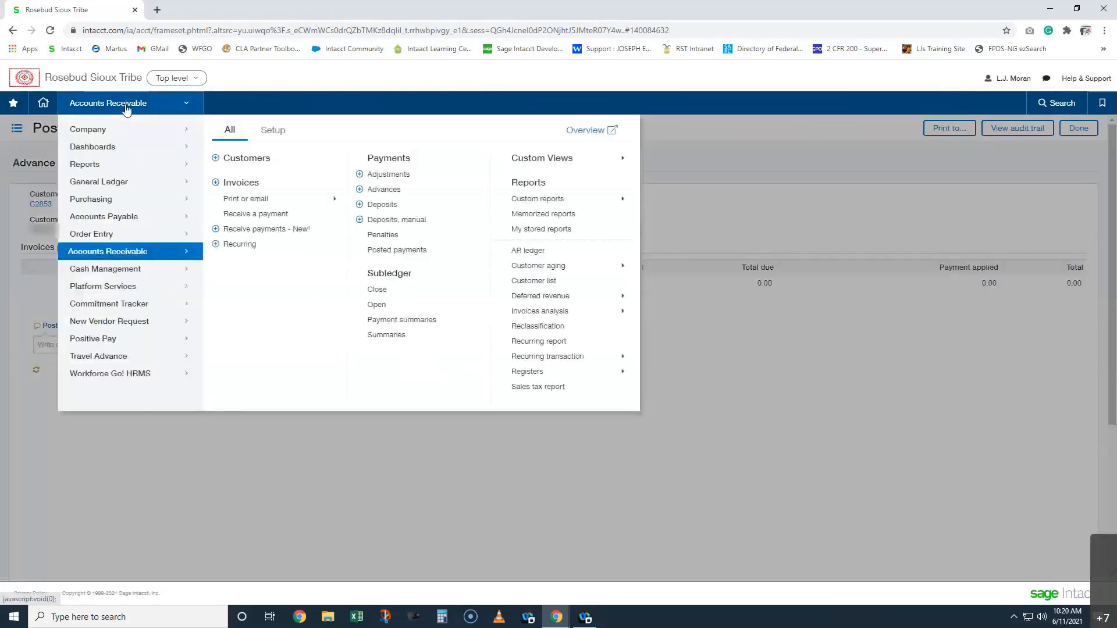
left_click(99, 236)
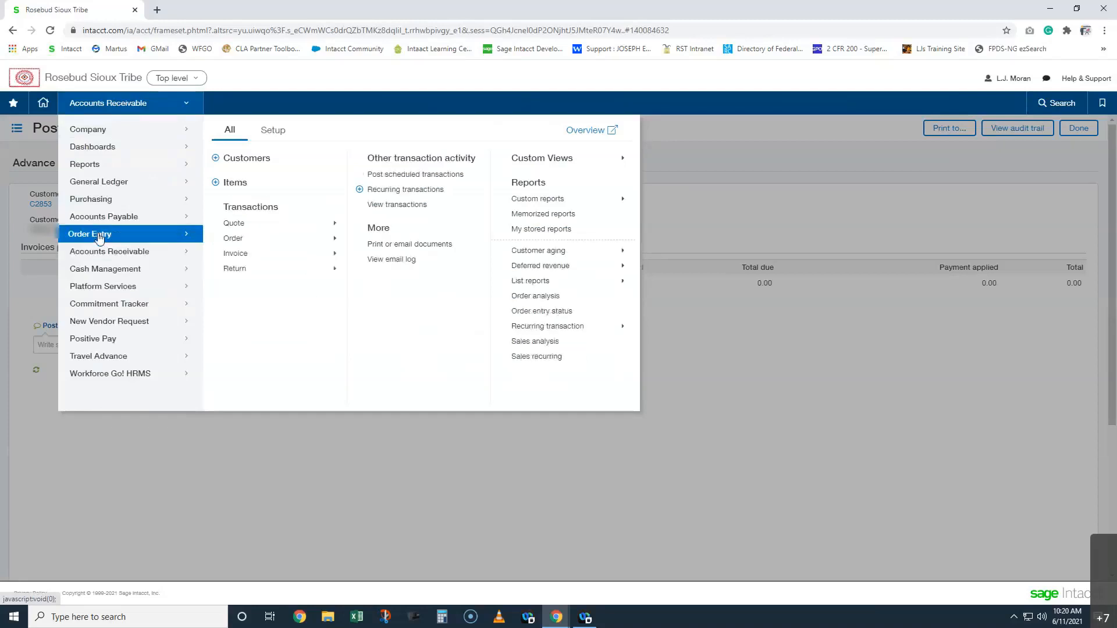
mouse_move(329, 254)
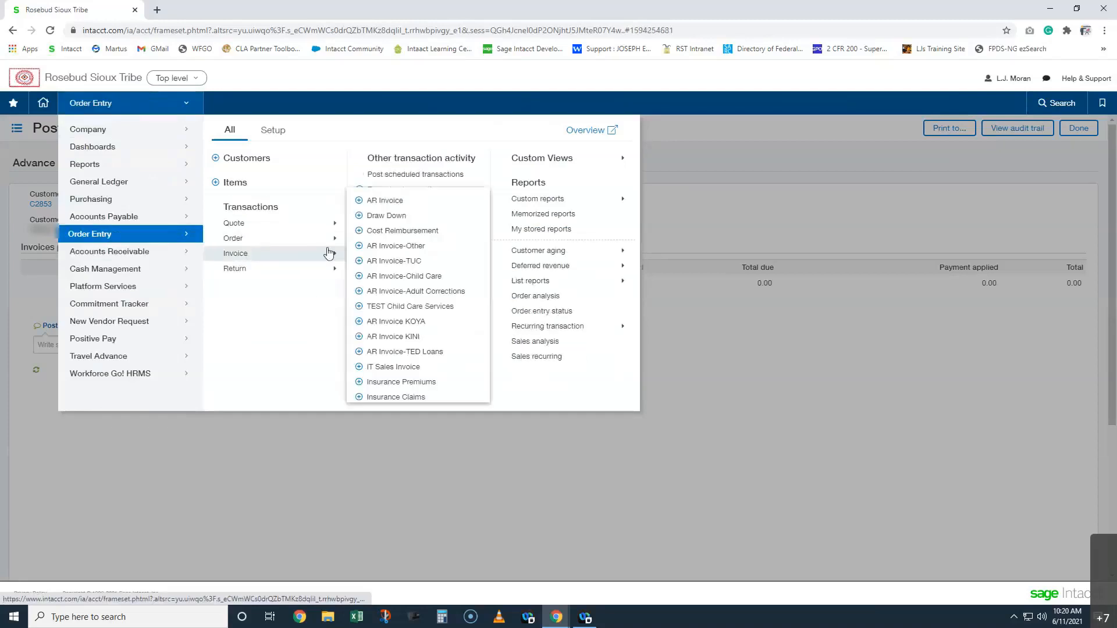
left_click(375, 203)
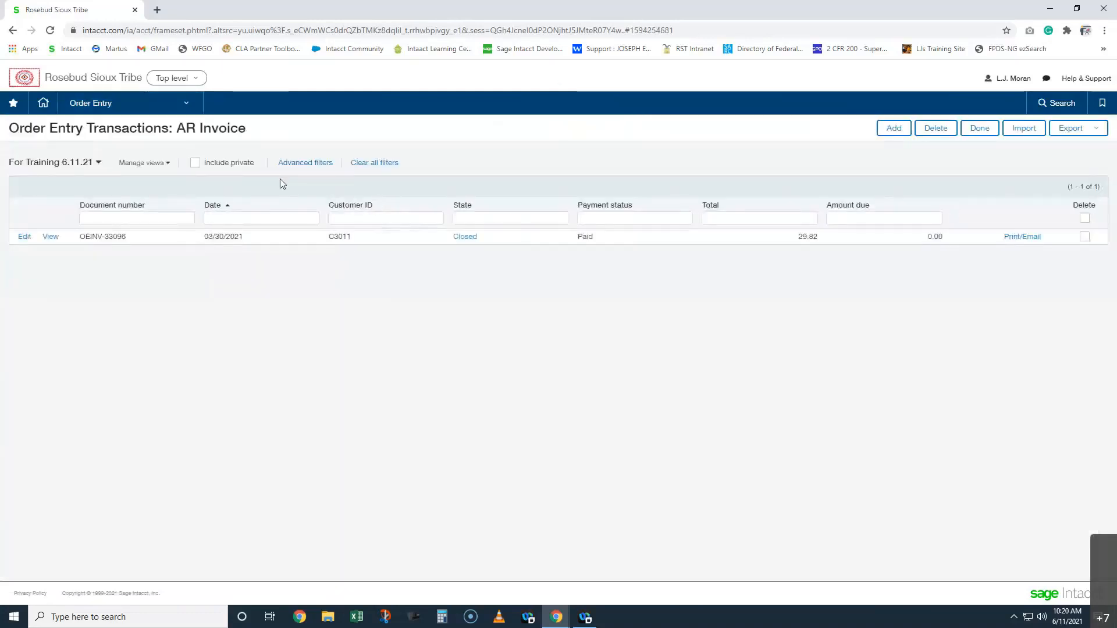
left_click(196, 162)
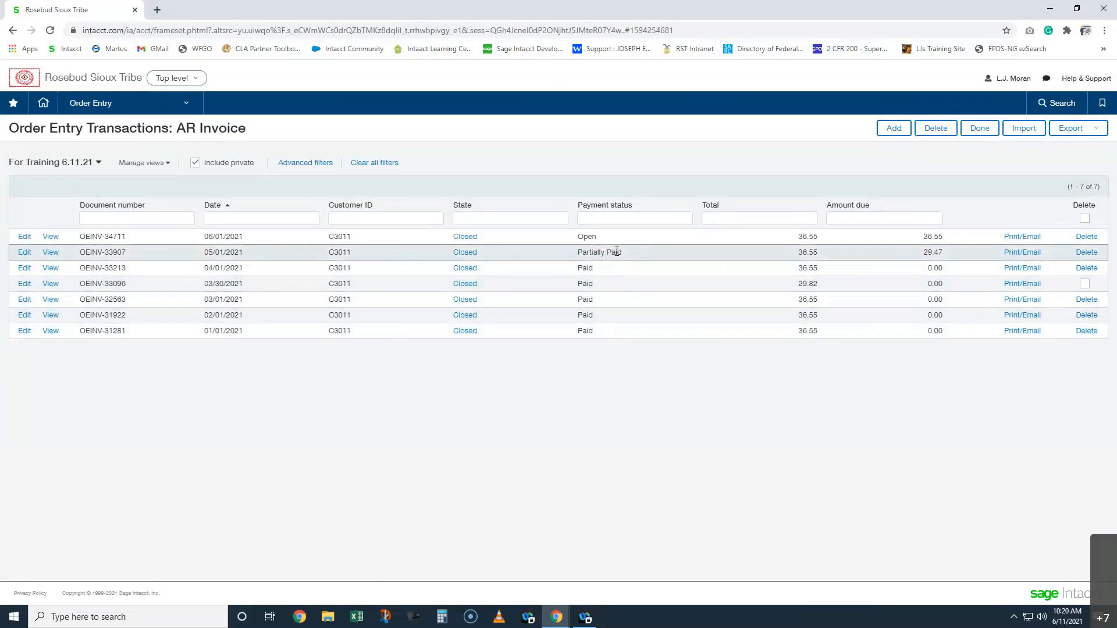
Review the payment statuses of the 06/01/2021 and 05/01/2021 invoices.
left_click_drag(623, 251, 579, 231)
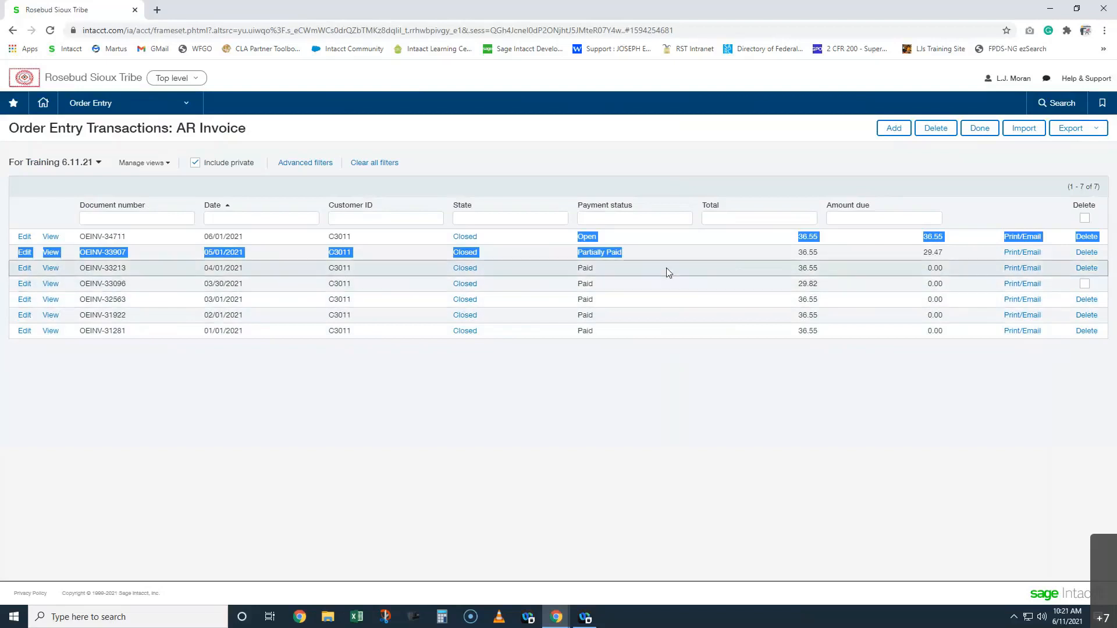
left_click(594, 258)
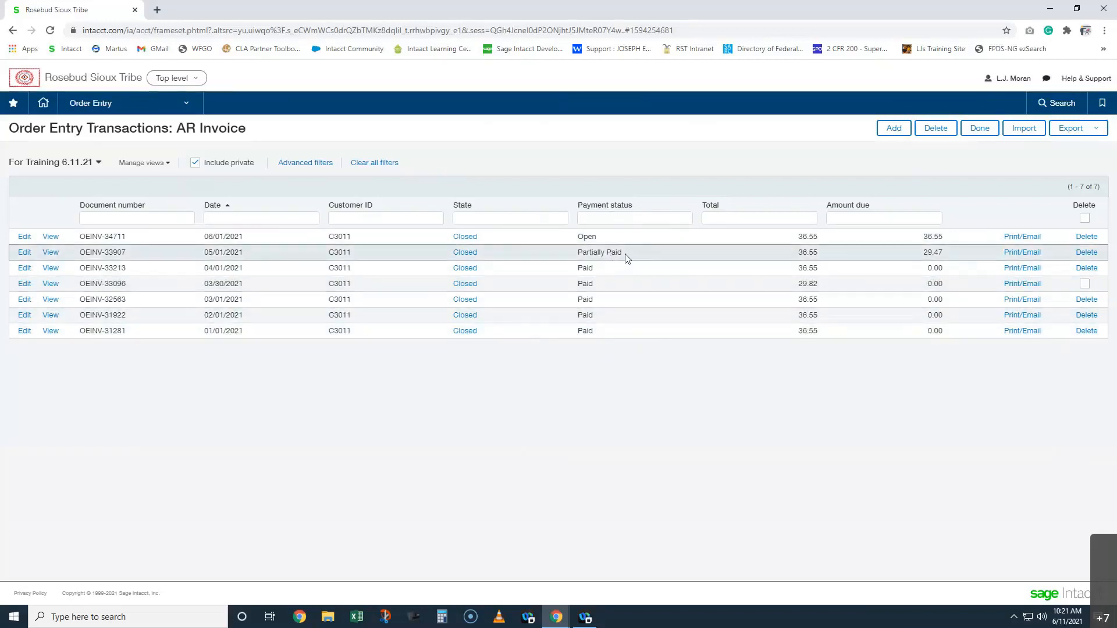
left_click_drag(623, 253, 583, 235)
left_click(700, 424)
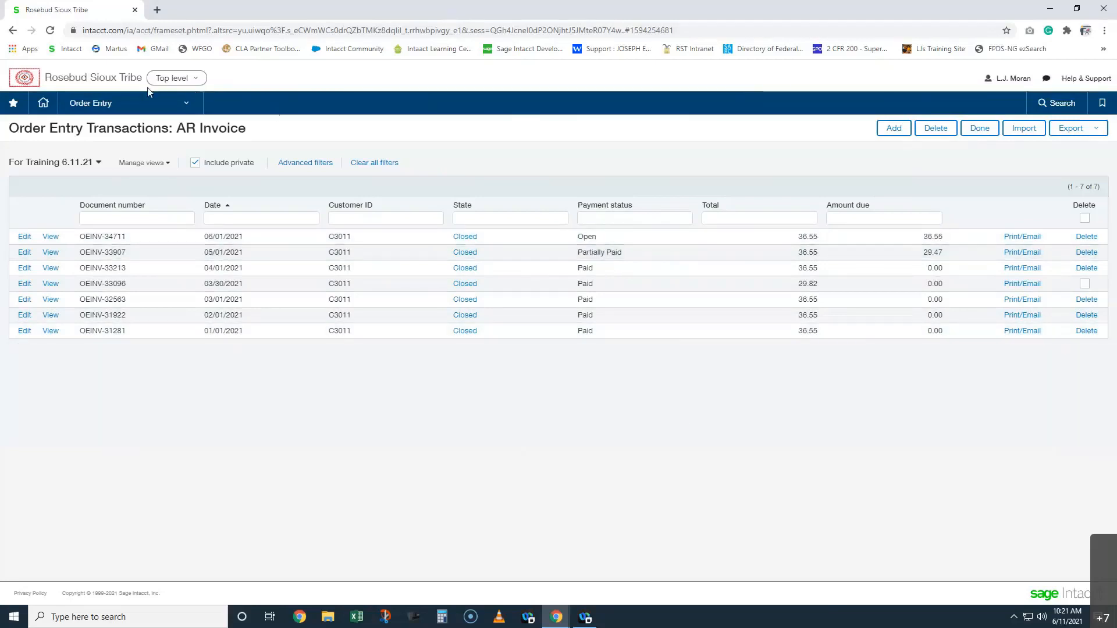
Open the Accounts Receivable receipts register and set its period from 05/01/2021 to 06/11/2021.
left_click(99, 104)
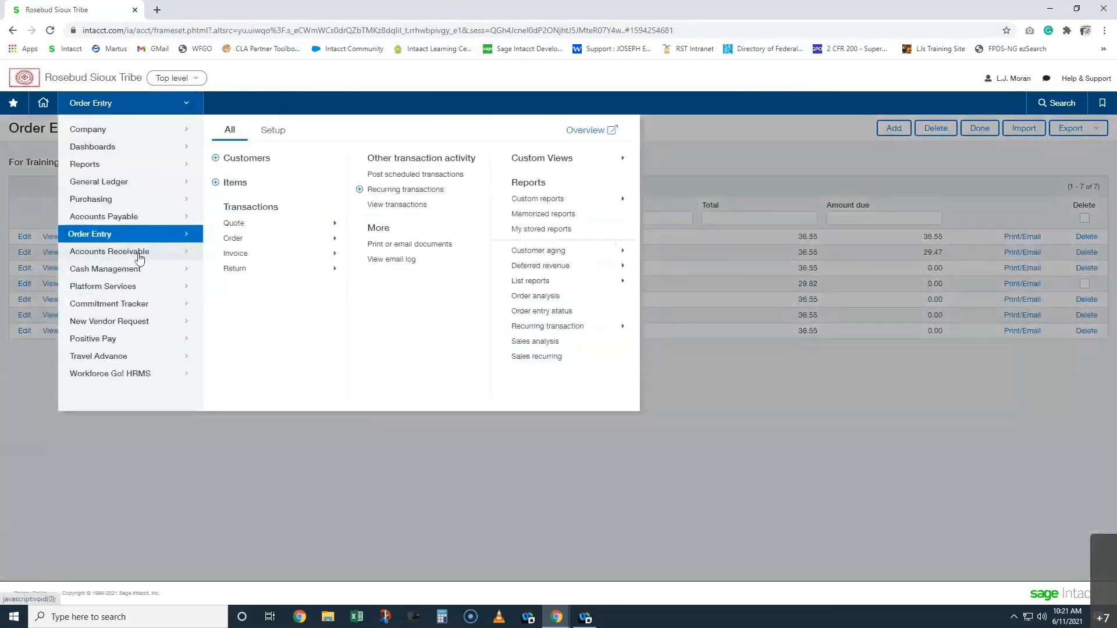
mouse_move(141, 254)
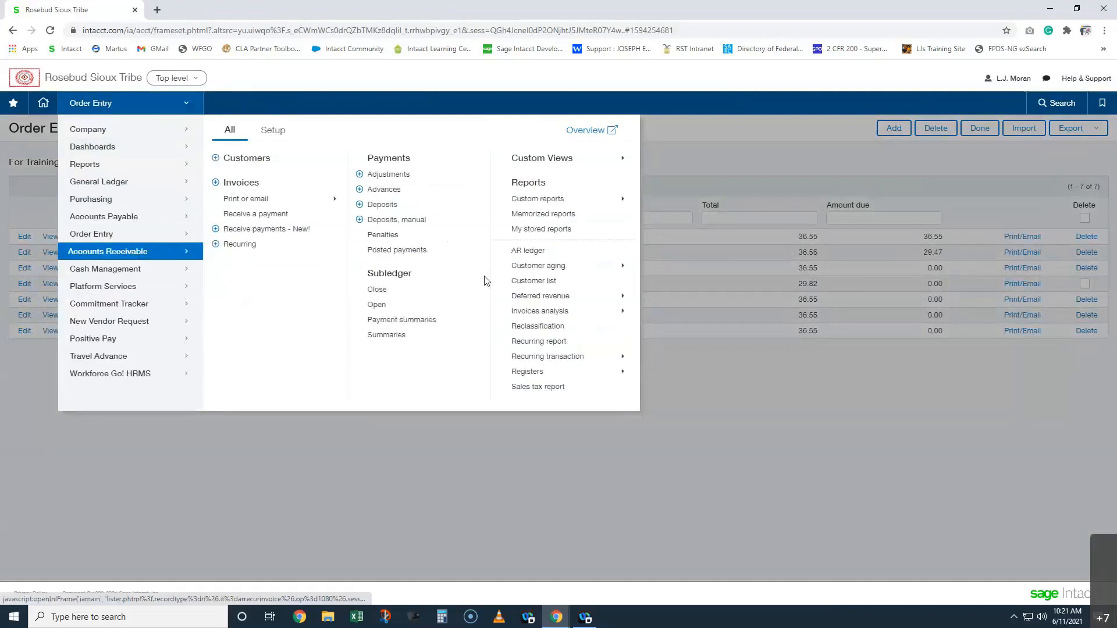
mouse_move(582, 372)
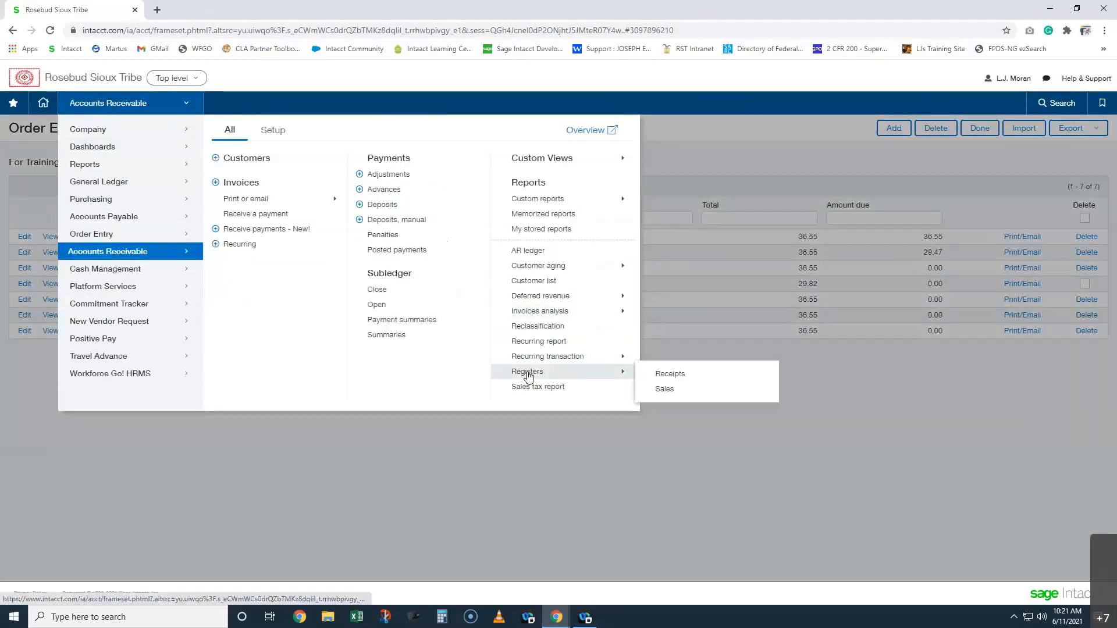
left_click(681, 375)
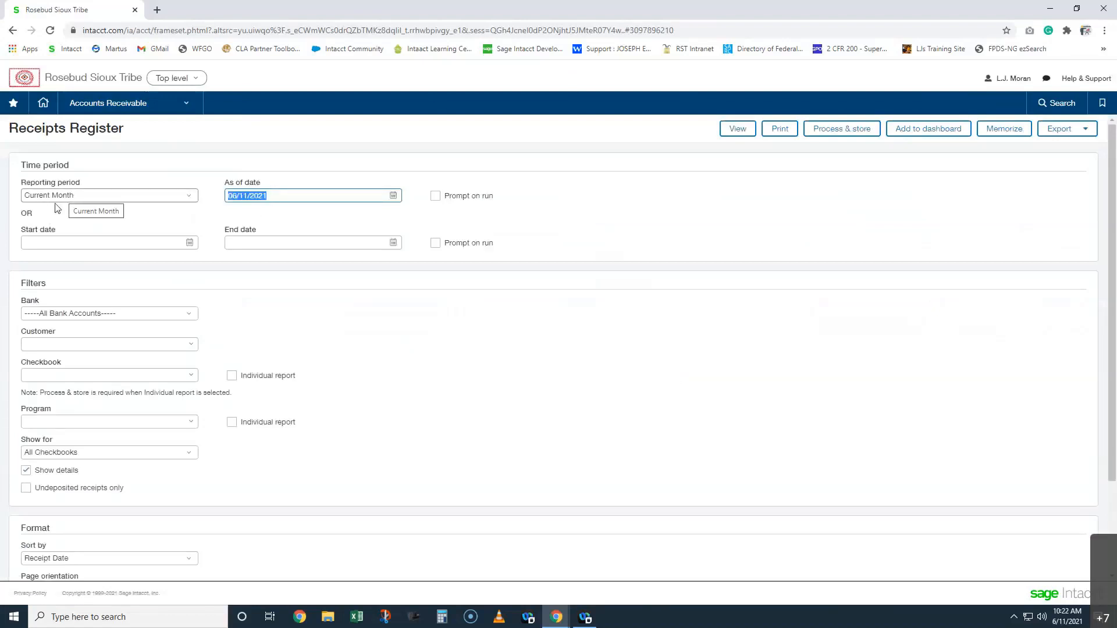
left_click(57, 242)
type("5/1/21")
key("Tab")
key("t")
Filter the receipts register by the customer, checkbook 90--Solid Waste Enterprise and program 152--Solid Waste, and view the report.
left_click(49, 349)
left_click(72, 383)
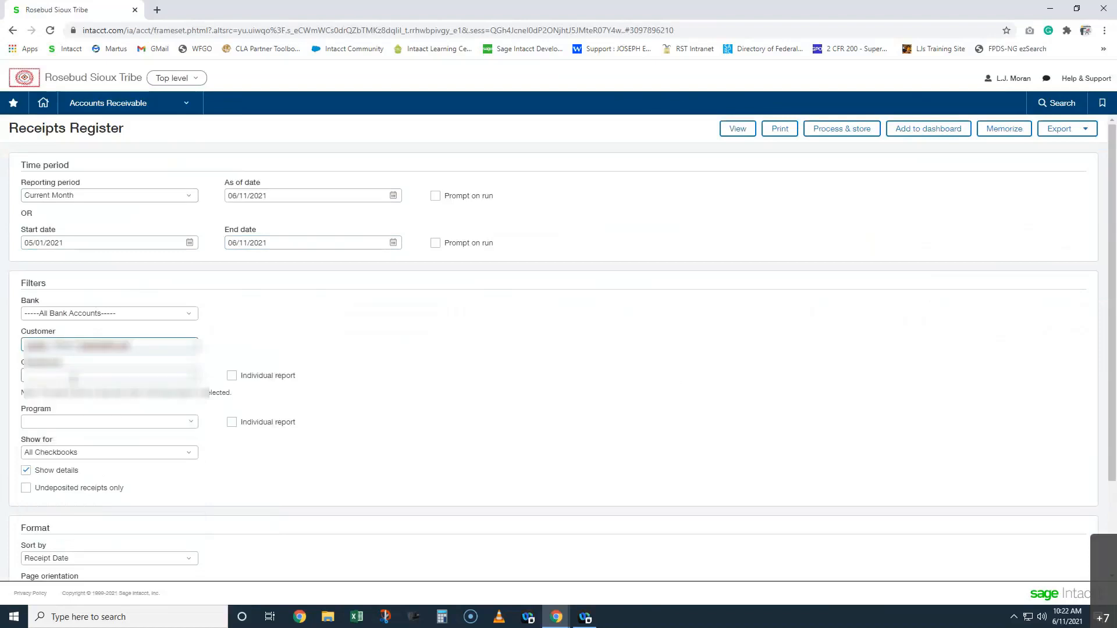
left_click(71, 377)
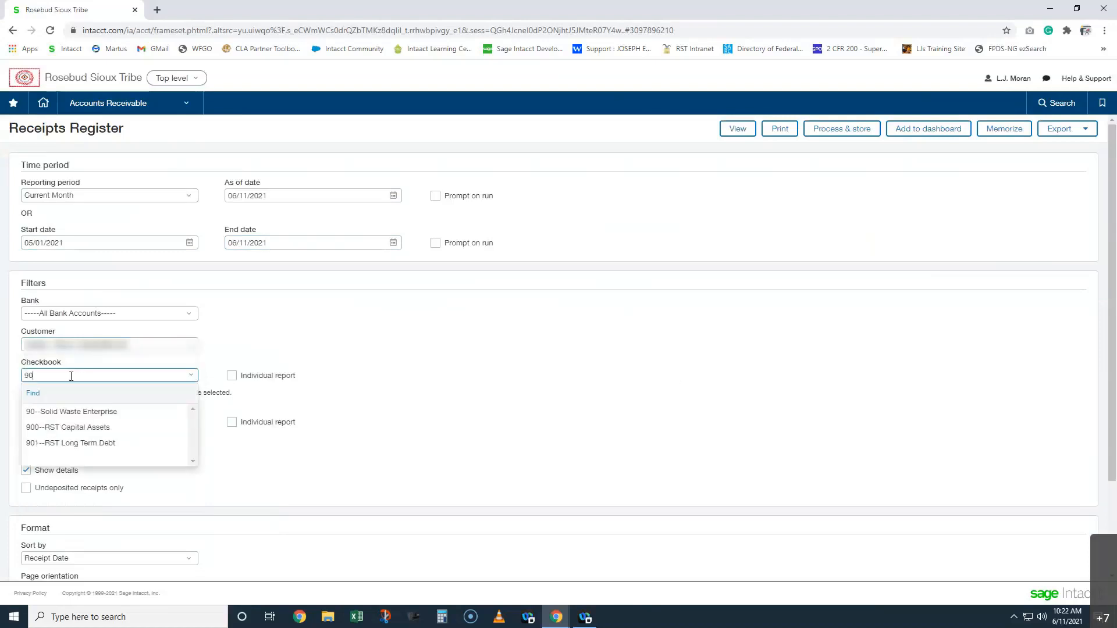
left_click(82, 410)
left_click(64, 415)
type("d")
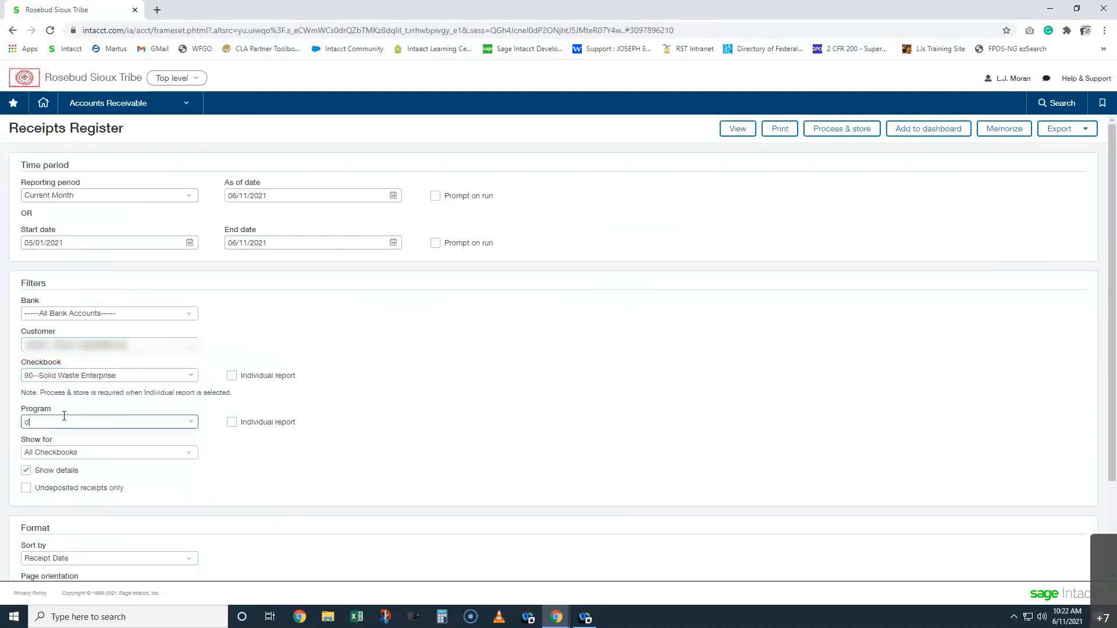
key("BackSpace")
type("solid")
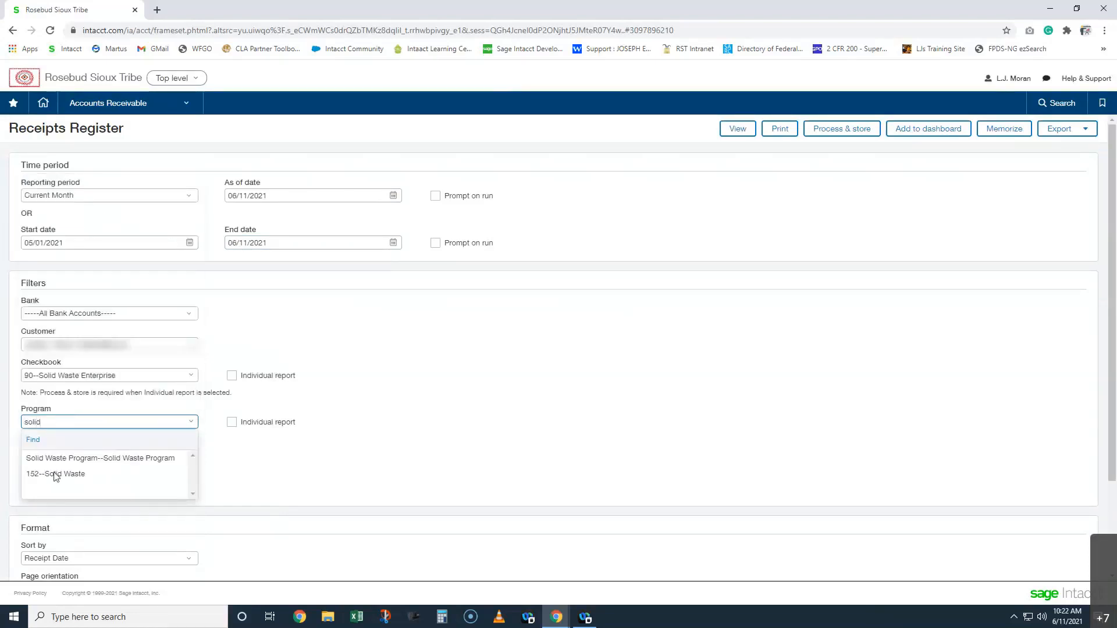
left_click(55, 474)
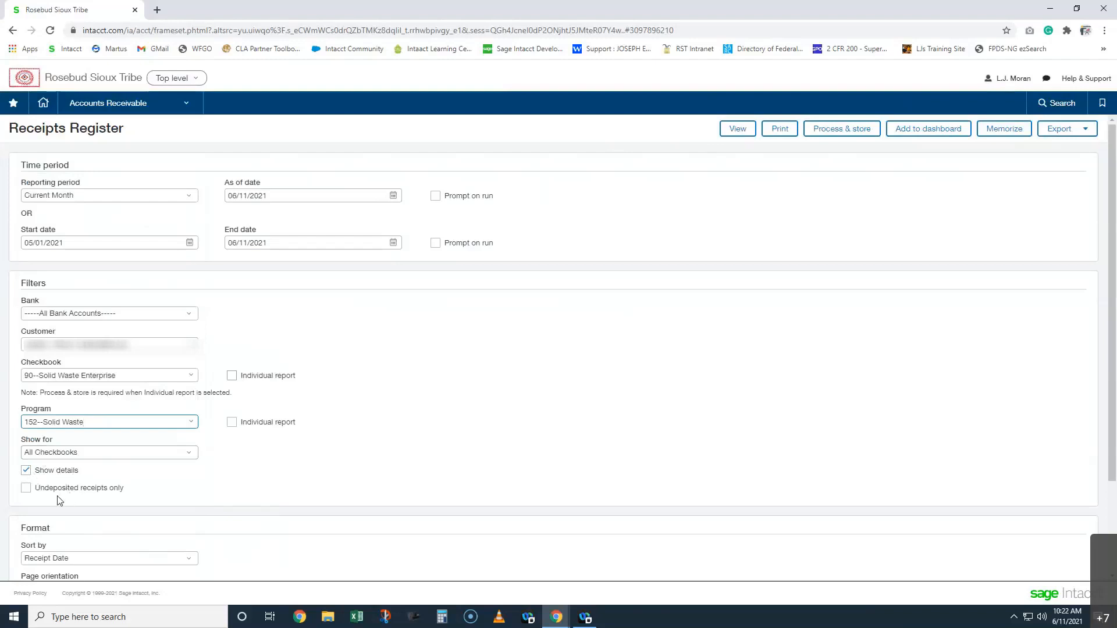
left_click(737, 129)
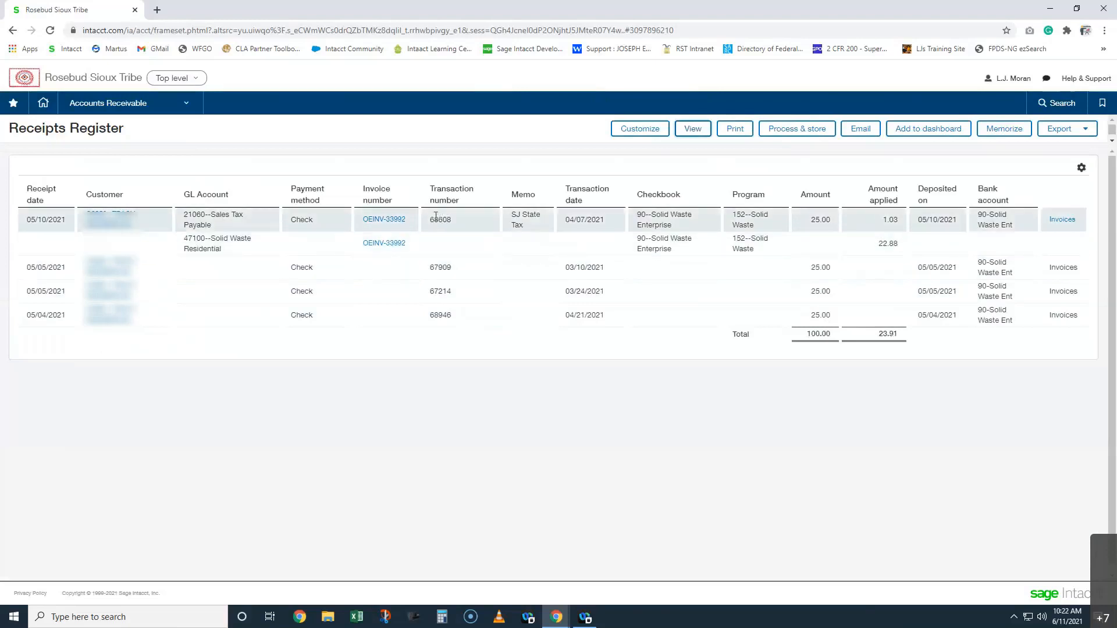
Examine the receipts' transaction numbers and compare the amount received on 05/10/2021 with the amounts applied.
left_click_drag(451, 219, 434, 219)
double_click(433, 269)
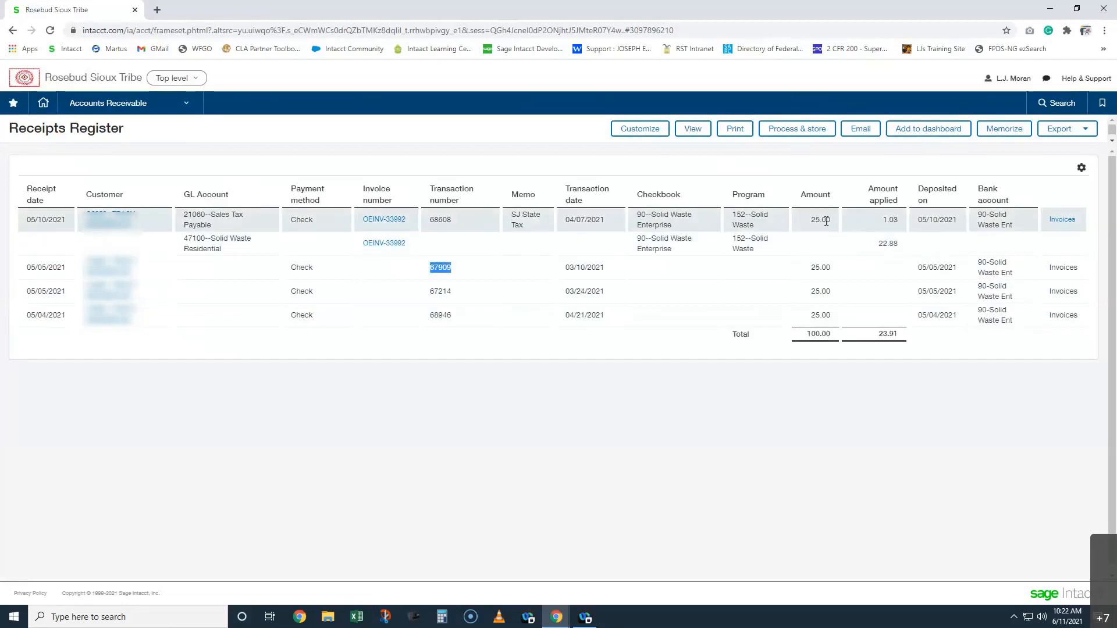
left_click_drag(809, 220, 896, 235)
left_click(895, 233)
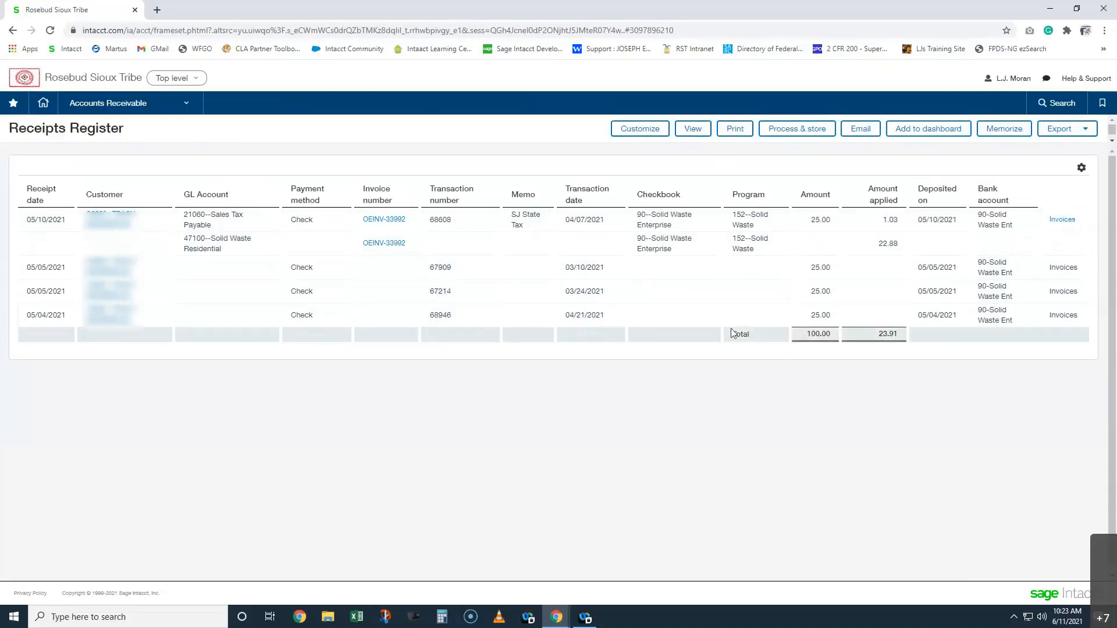
Compare the receipts register's total amount received with its total amount applied.
left_click_drag(805, 337, 903, 343)
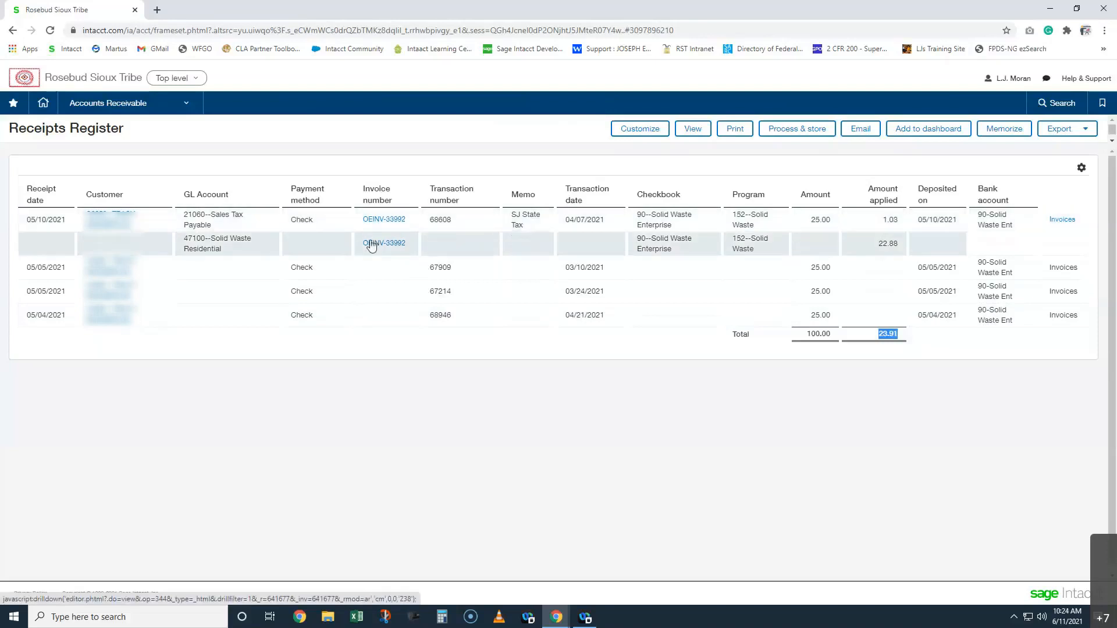
Open the General Ledger dimension balances report and set the opening balance date to 05/01/2021 and the closing balance date to 06/11/2021.
left_click(129, 108)
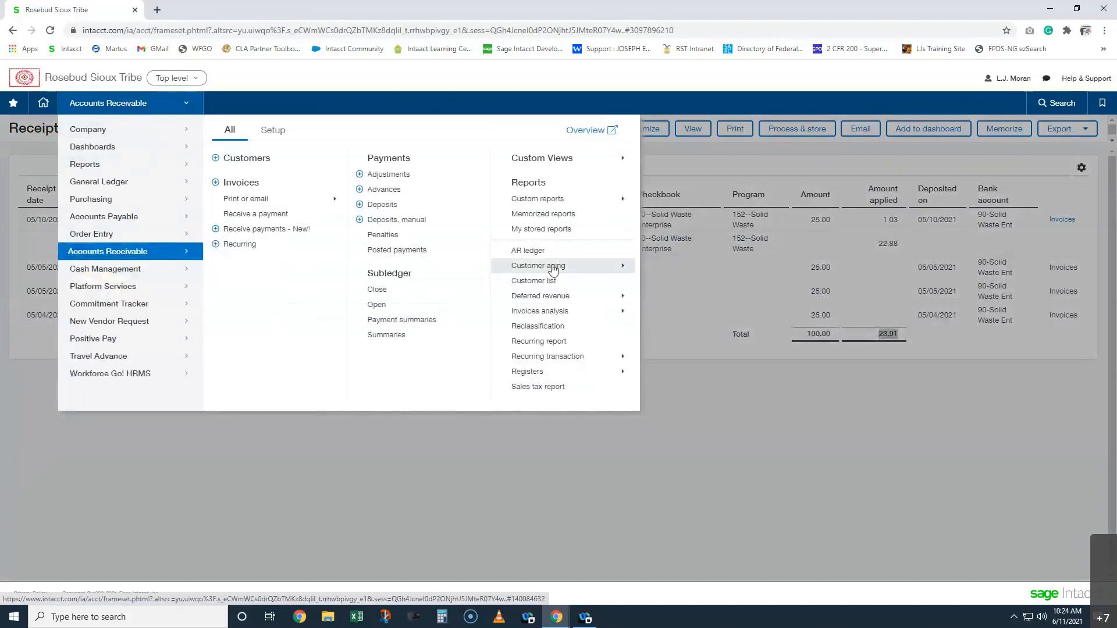
mouse_move(576, 381)
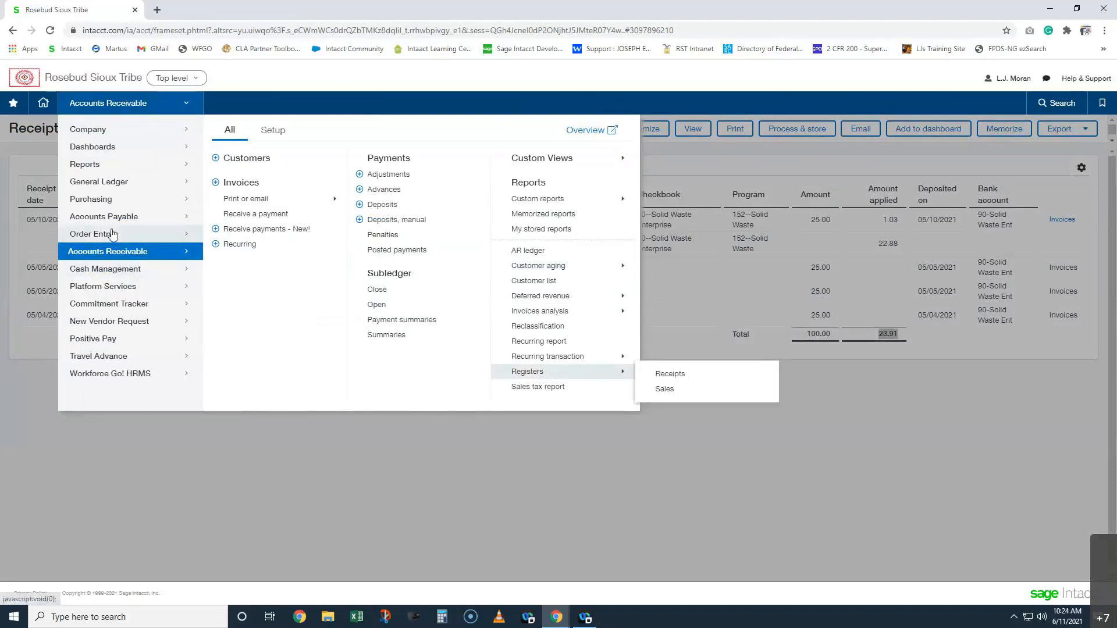
mouse_move(113, 234)
mouse_move(253, 259)
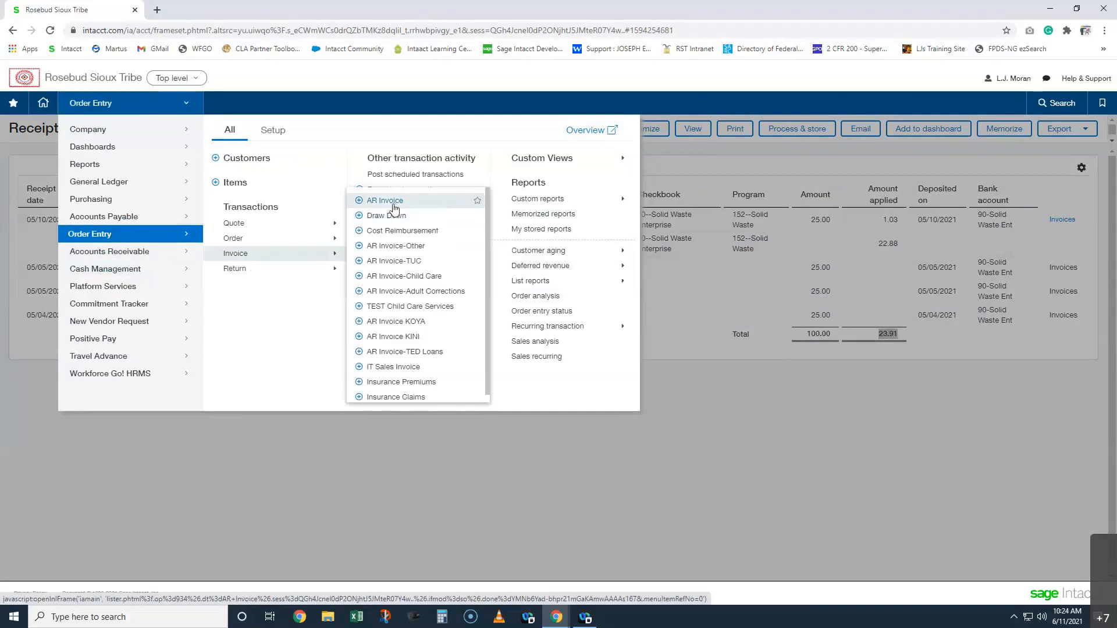
mouse_move(125, 186)
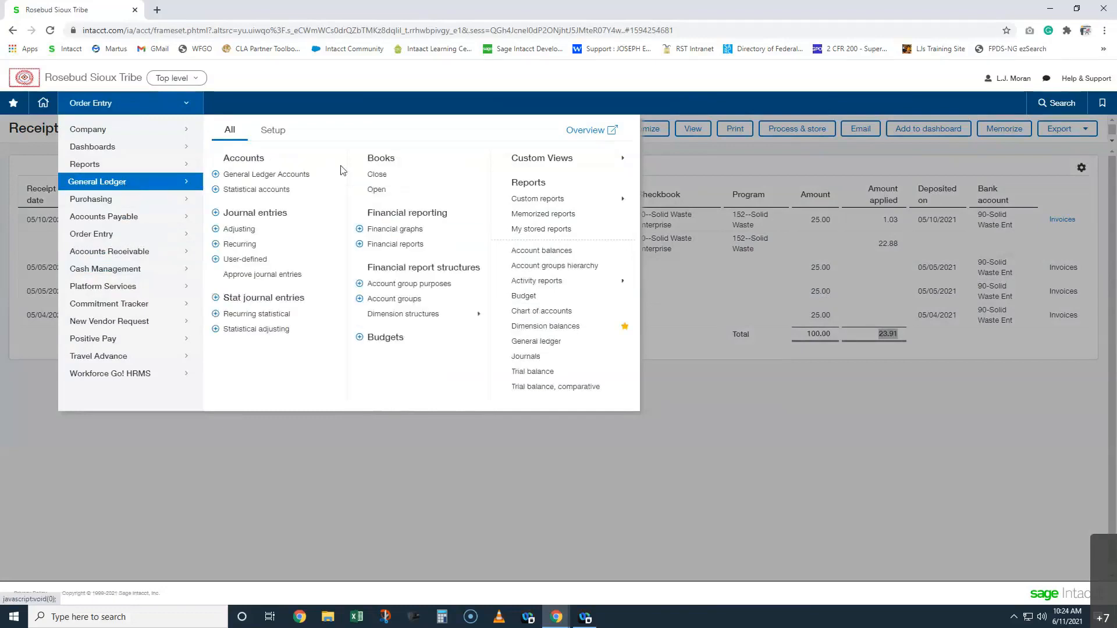
left_click(554, 327)
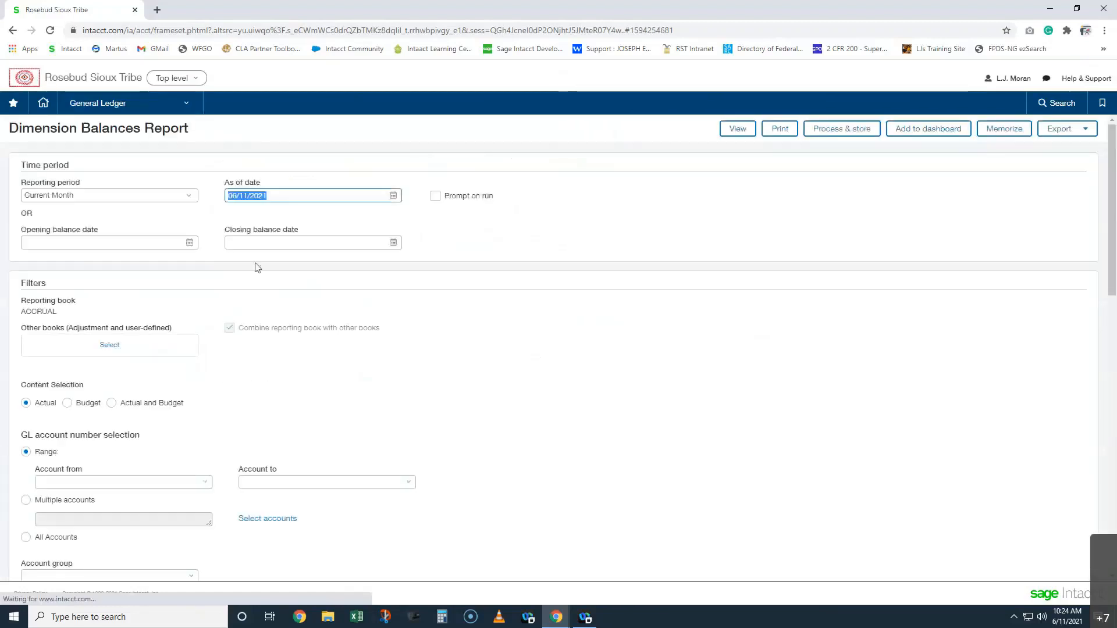
left_click(114, 244)
type("5/1/21")
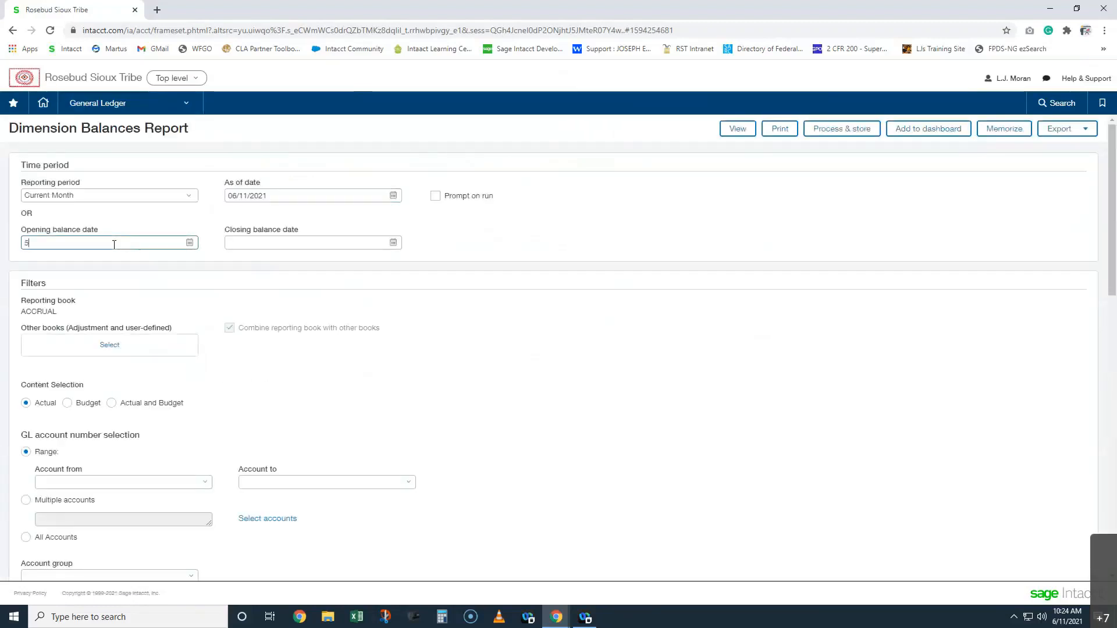
key("Tab")
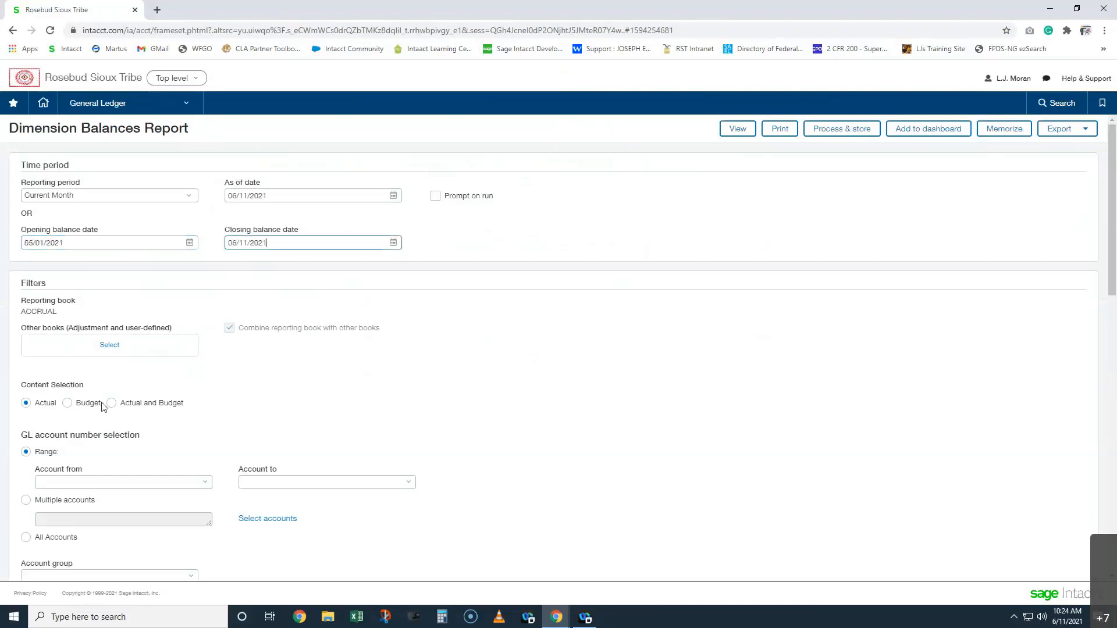
Limit the report's GL account range to 21025--AR Advances.
scroll(103, 406, "down", 1)
left_click(71, 421)
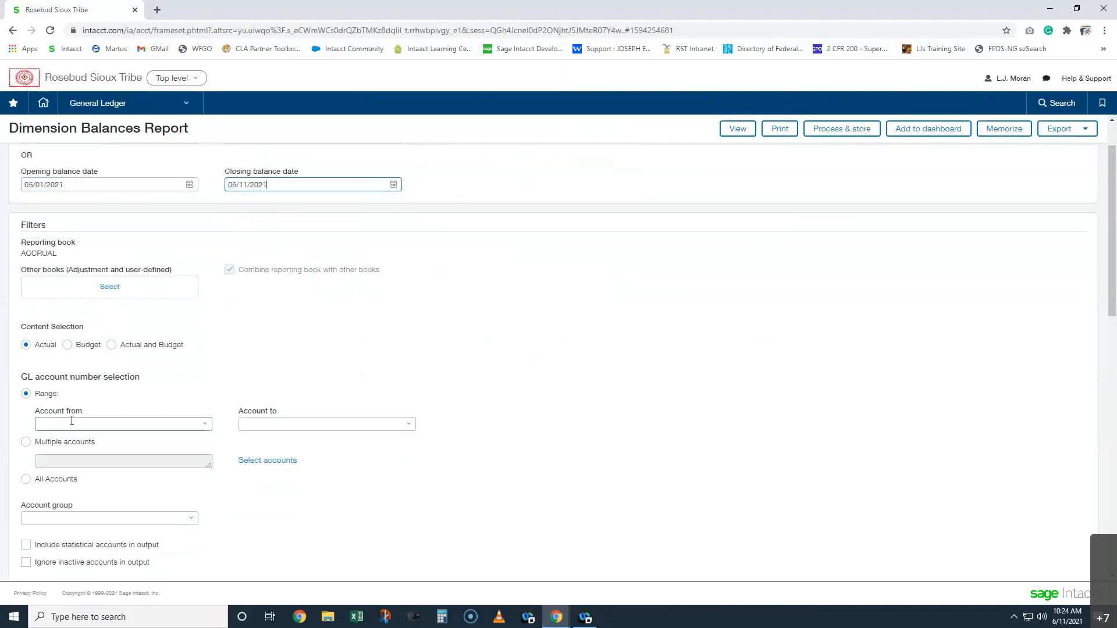
type("ar")
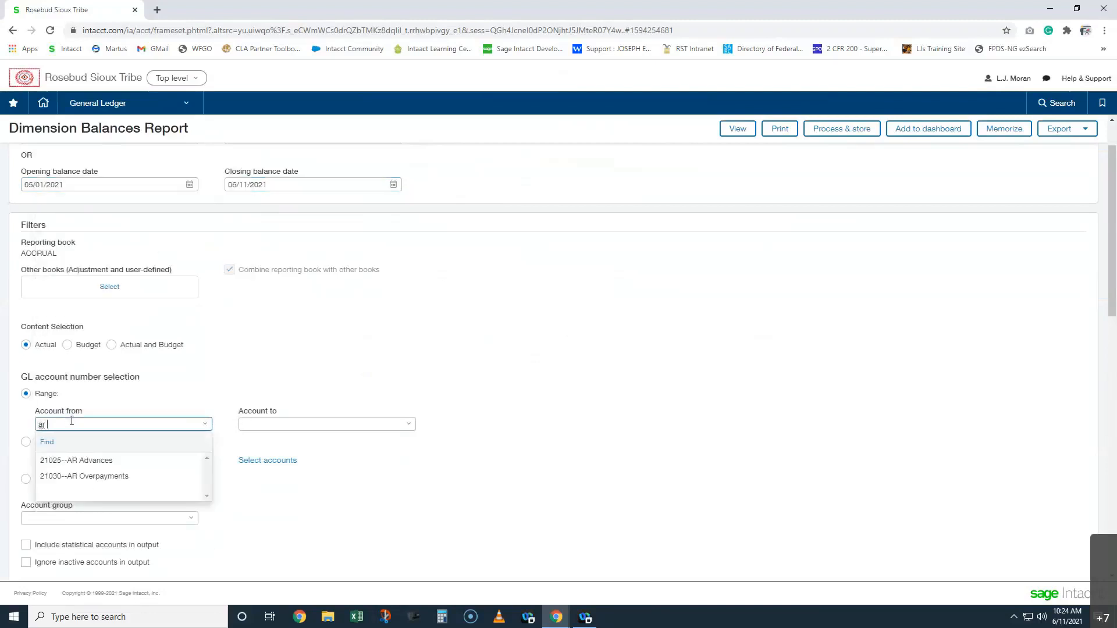
left_click(110, 460)
Filter the dimension balances by program 152--Solid Waste, checkbook 90--Solid Waste Enterprise and the customer.
scroll(147, 428, "down", 4)
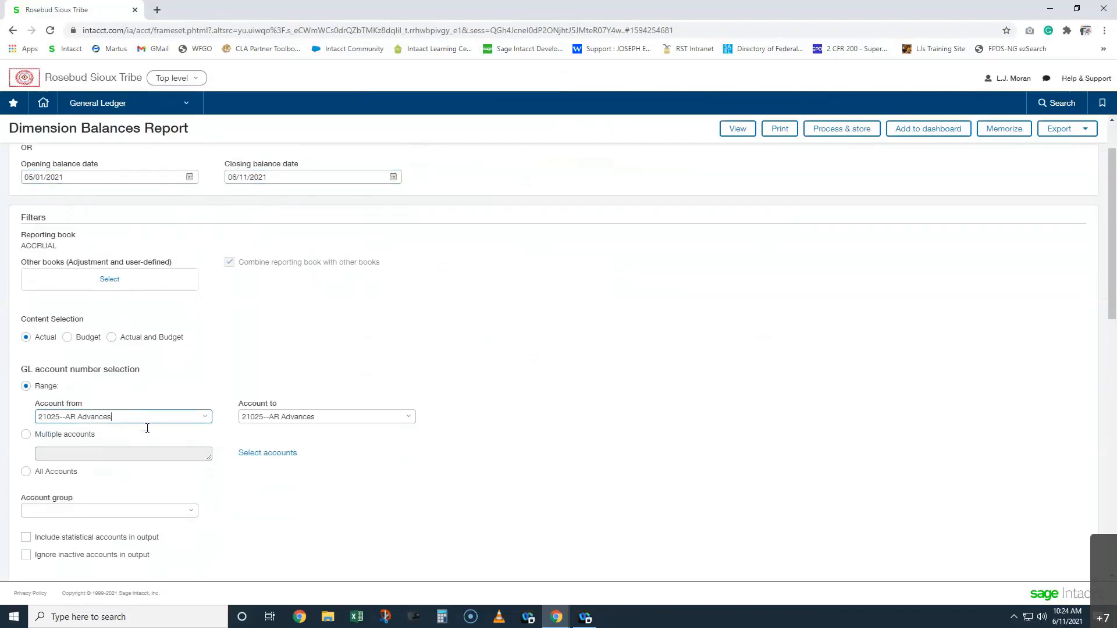
left_click(53, 409)
type("sol")
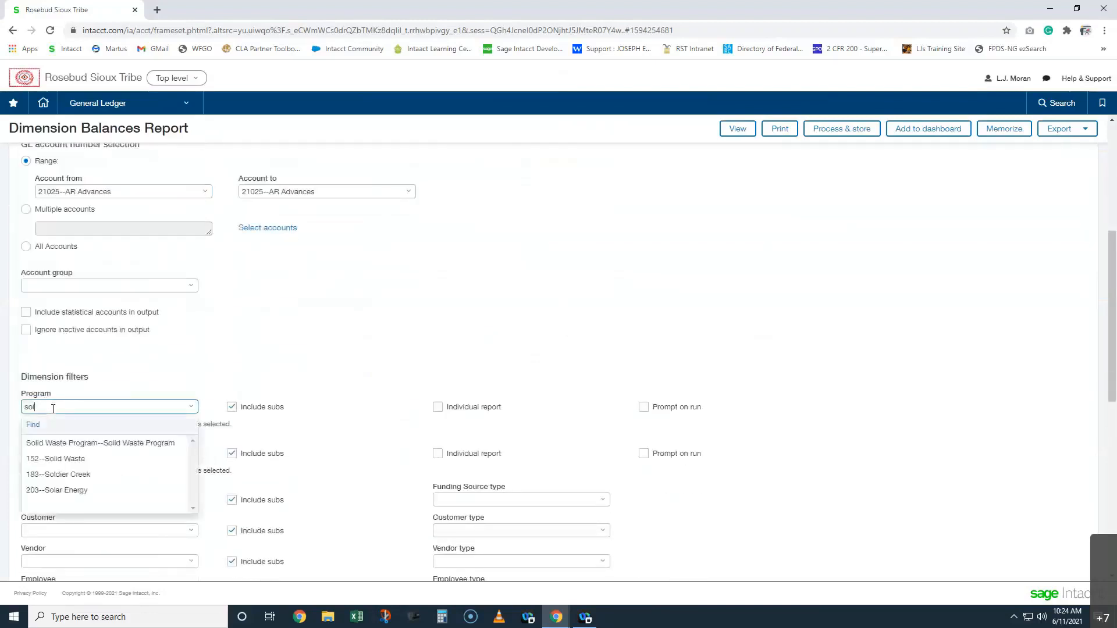
left_click(53, 459)
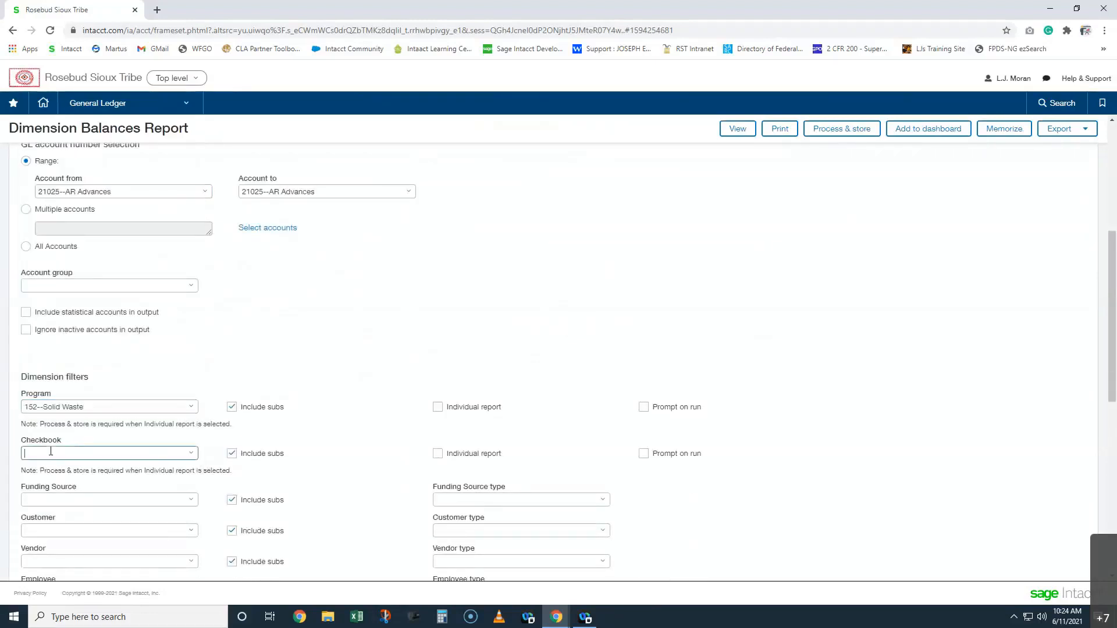
left_click(50, 451)
left_click(95, 490)
scroll(95, 490, "down", 3)
left_click(54, 356)
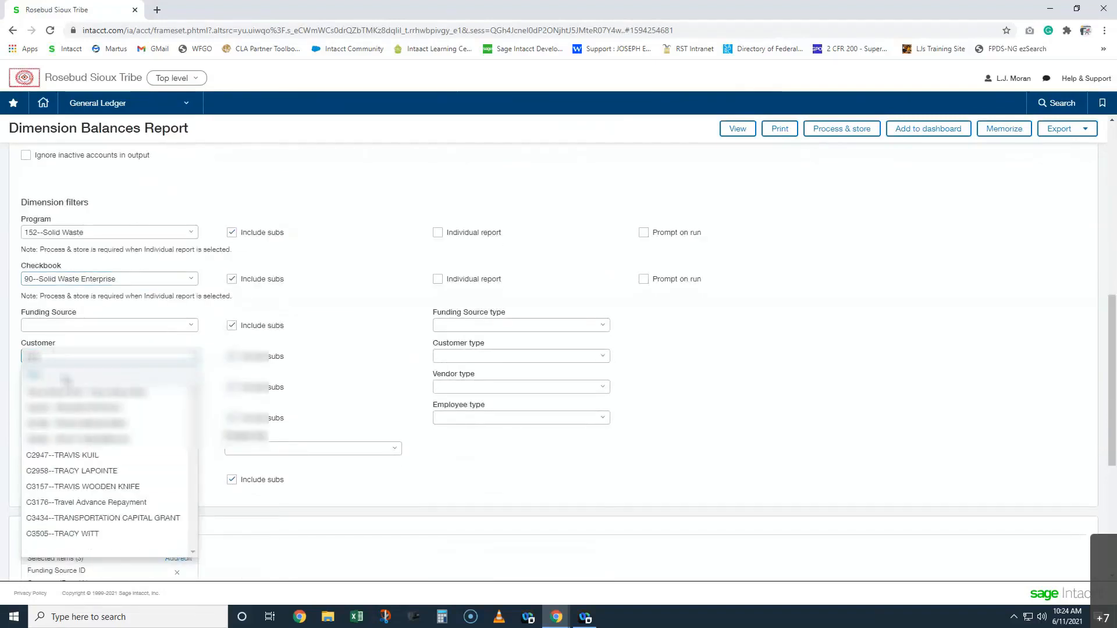
left_click(70, 391)
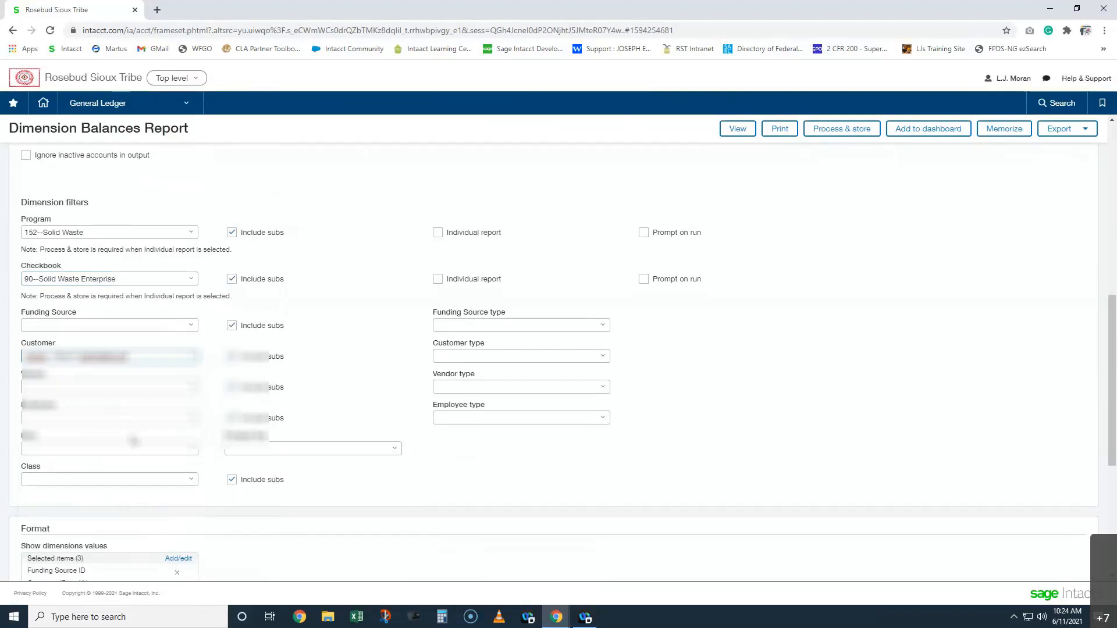
Remove Checkbook ID from the displayed dimension values and view the customer's AR Advances balances.
scroll(137, 421, "down", 3)
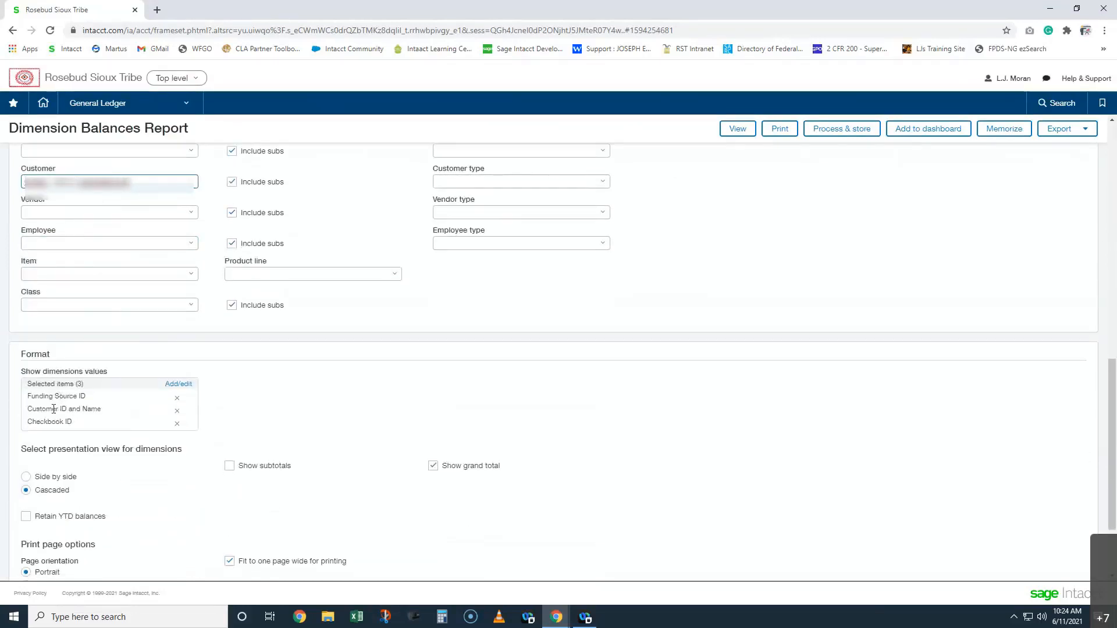
left_click(177, 423)
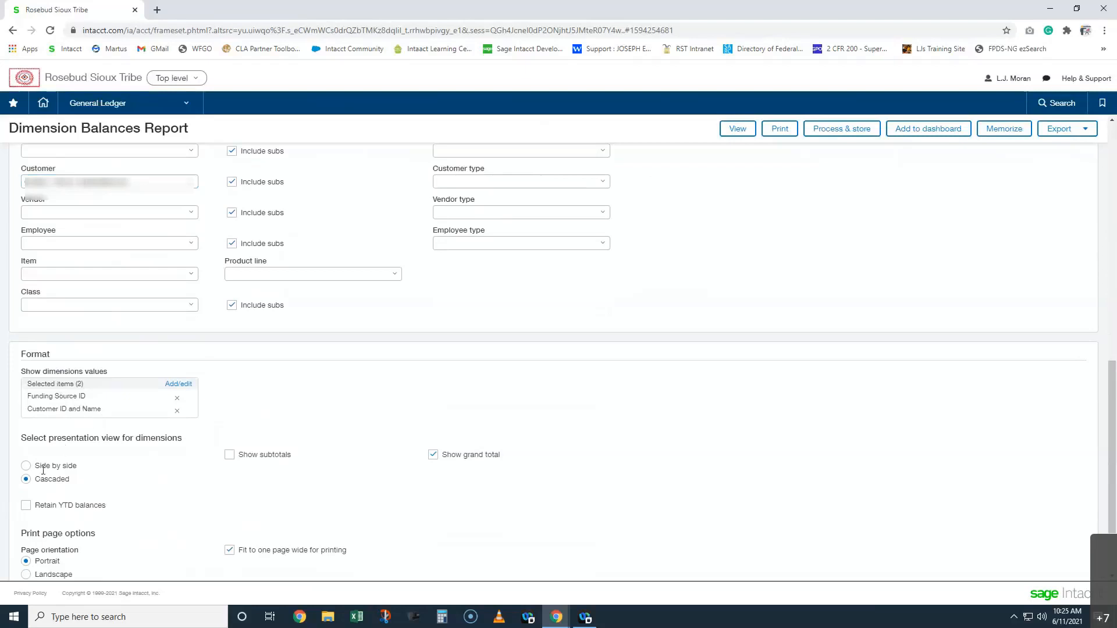
left_click(737, 129)
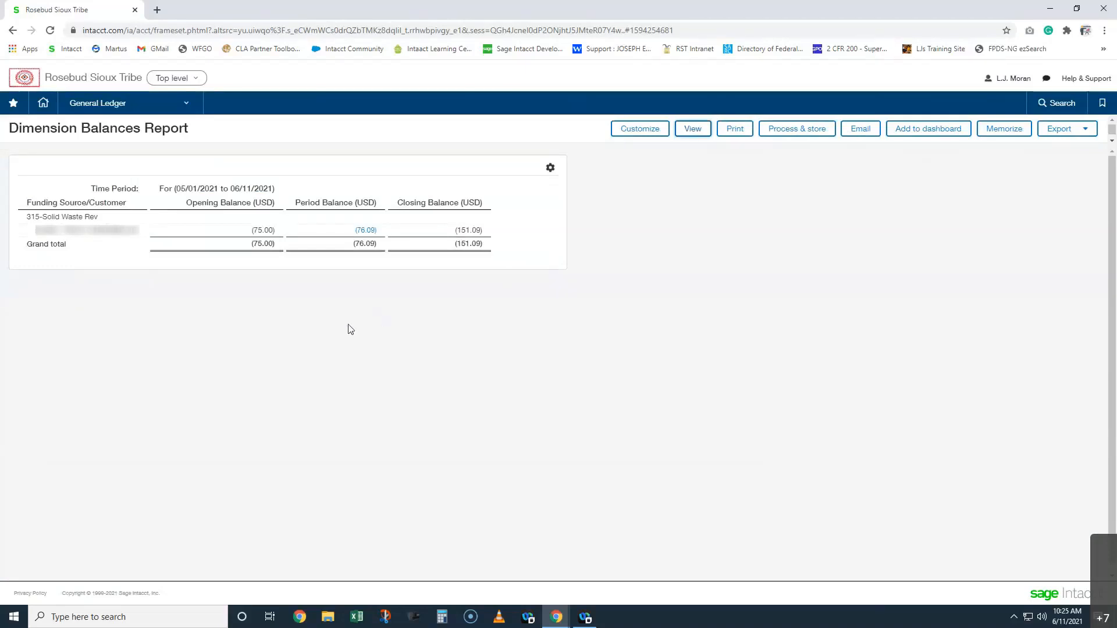
left_click_drag(66, 230, 130, 239)
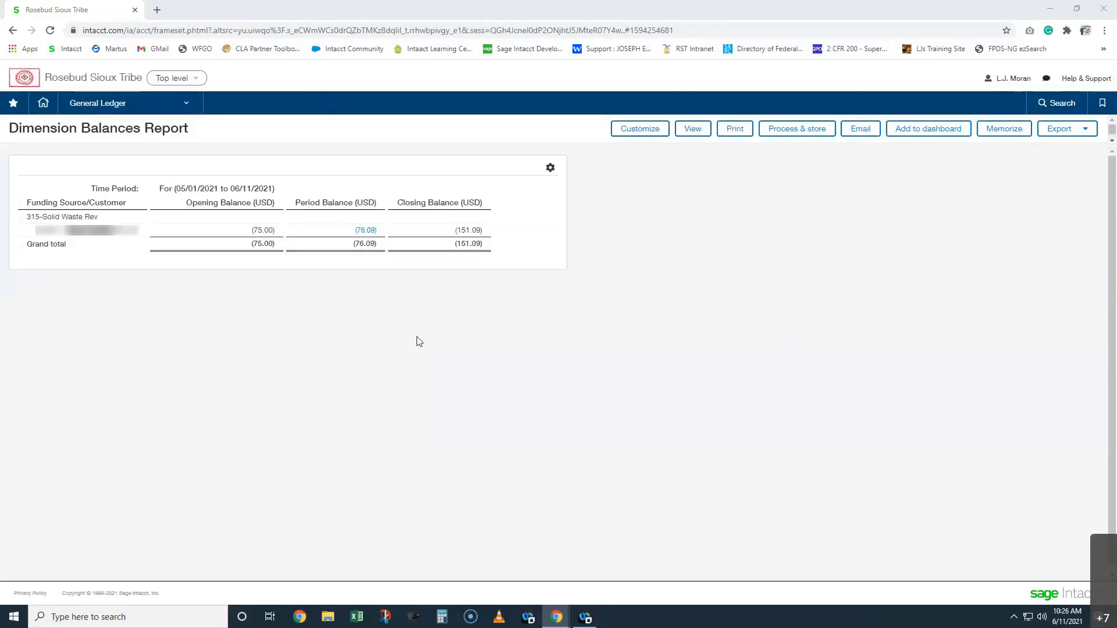
Open the Accounts Receivable customer aging report and select another customer as its customer range.
left_click(106, 110)
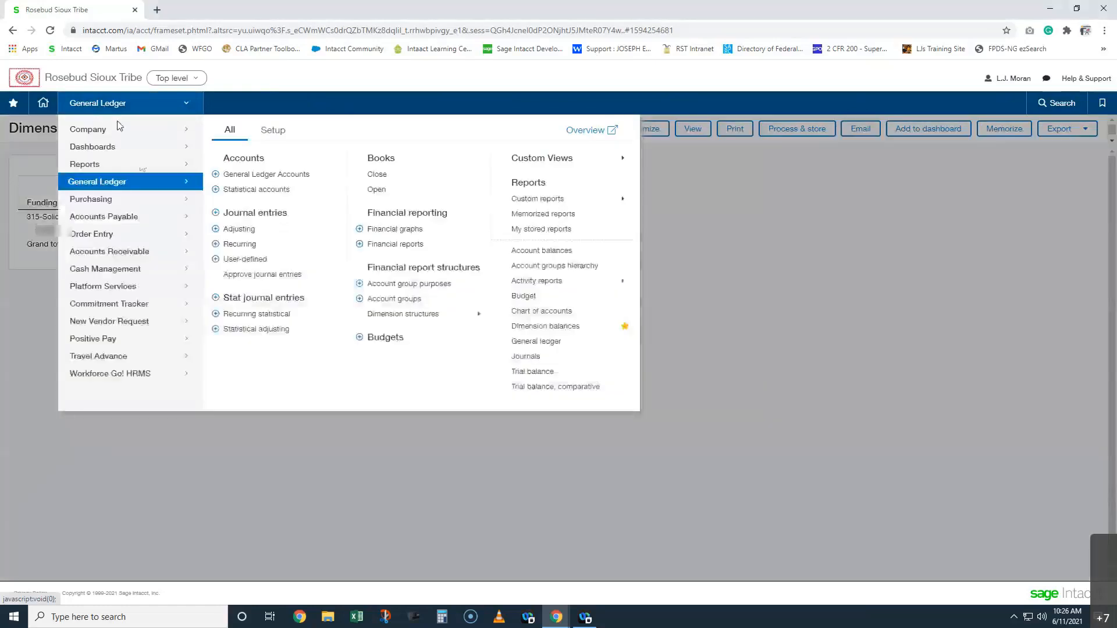
left_click(130, 253)
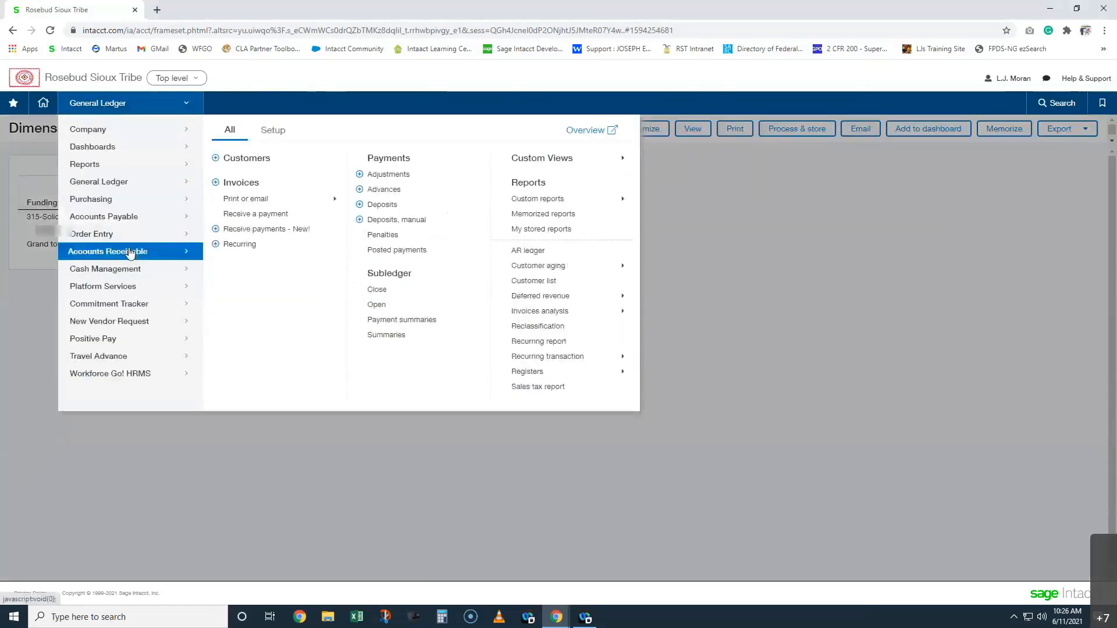
left_click(588, 266)
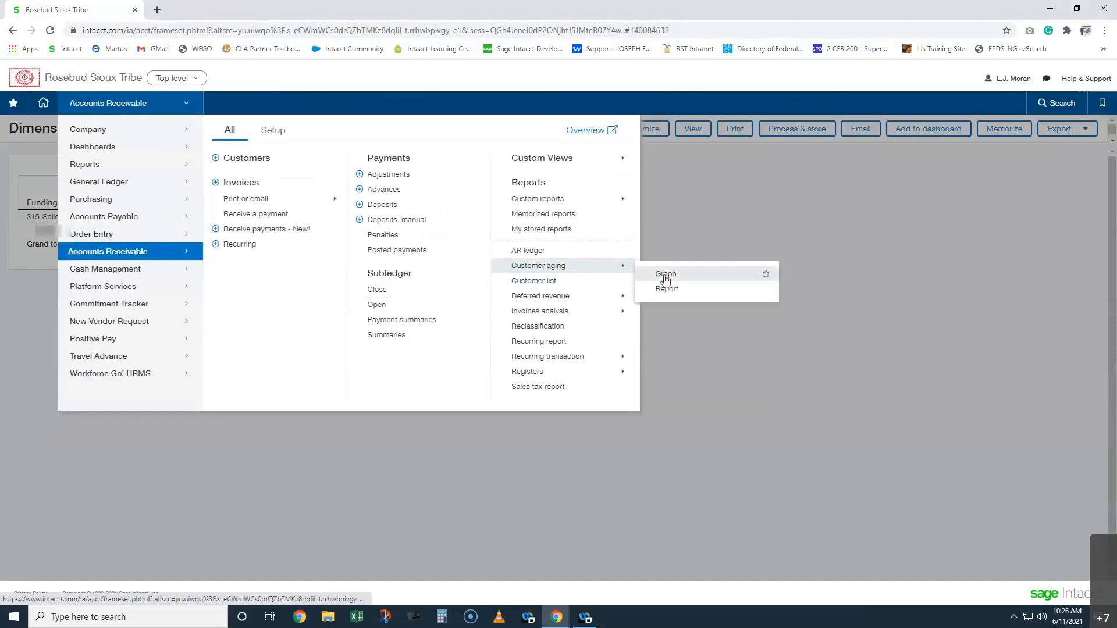
left_click(667, 289)
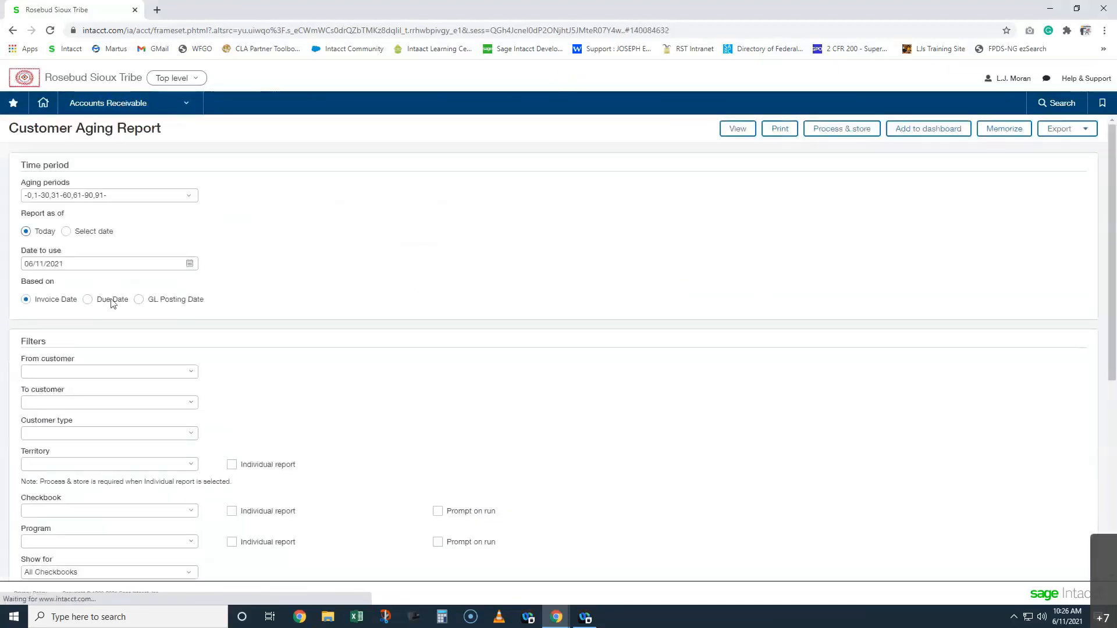
left_click(61, 374)
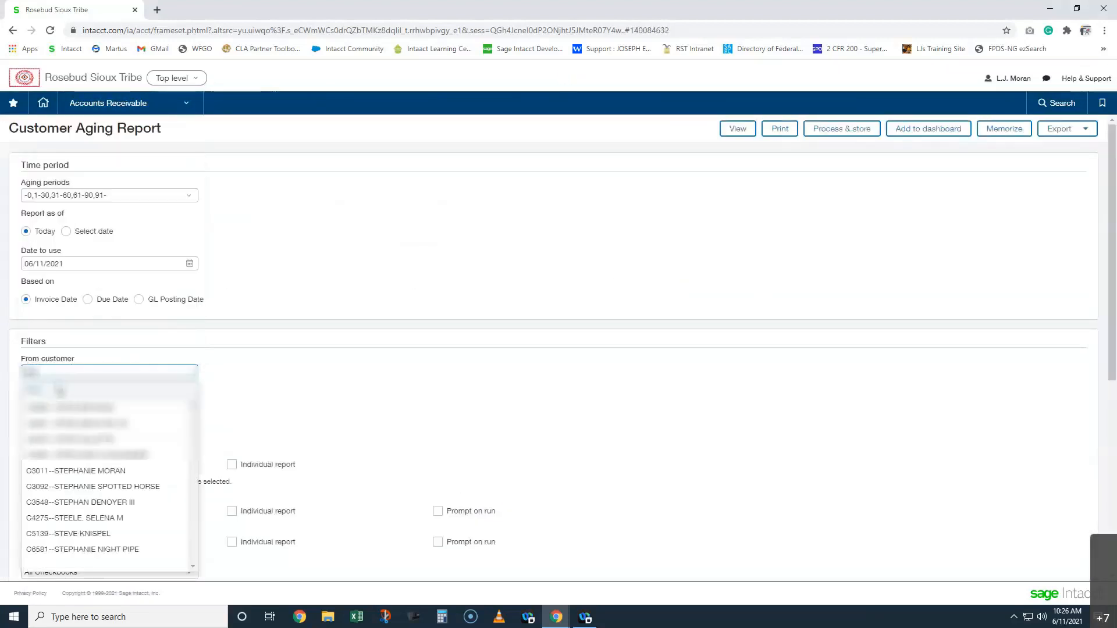
left_click(78, 471)
Filter the aging report by checkbook 90--Solid Waste Enterprise and program 152--Solid Waste, and view it.
left_click(57, 511)
type("90")
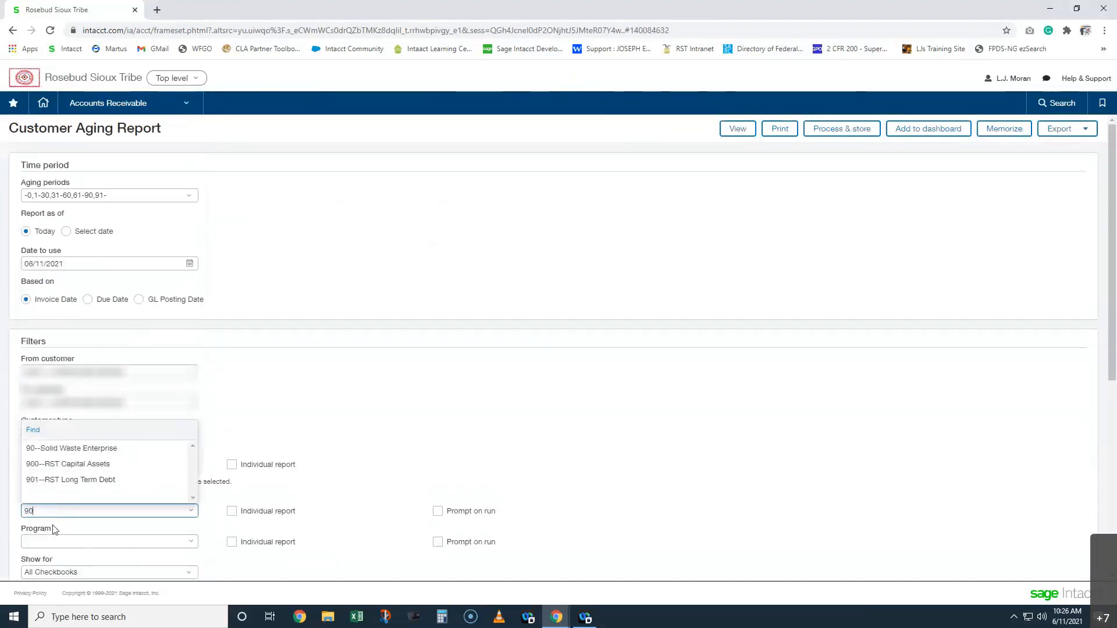
left_click(70, 448)
left_click(63, 542)
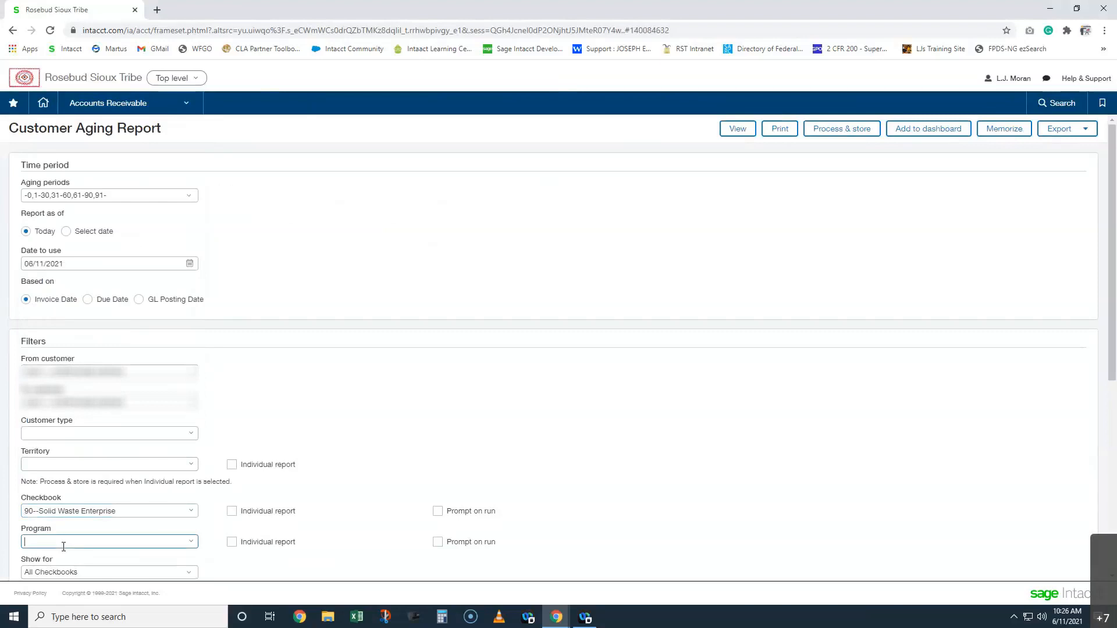
type("soli")
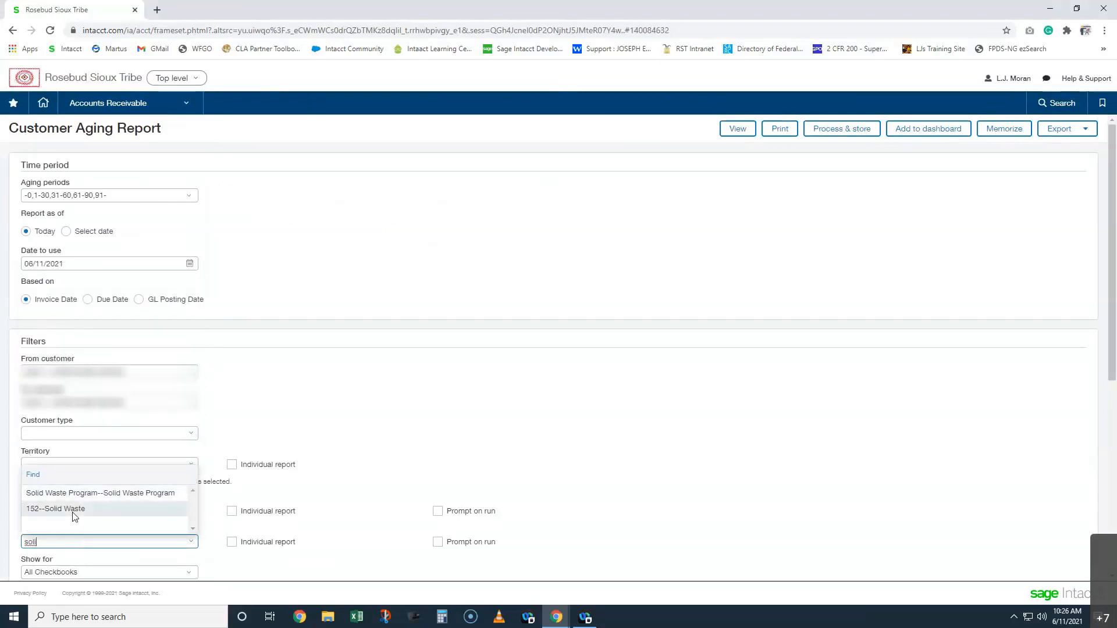
left_click(74, 514)
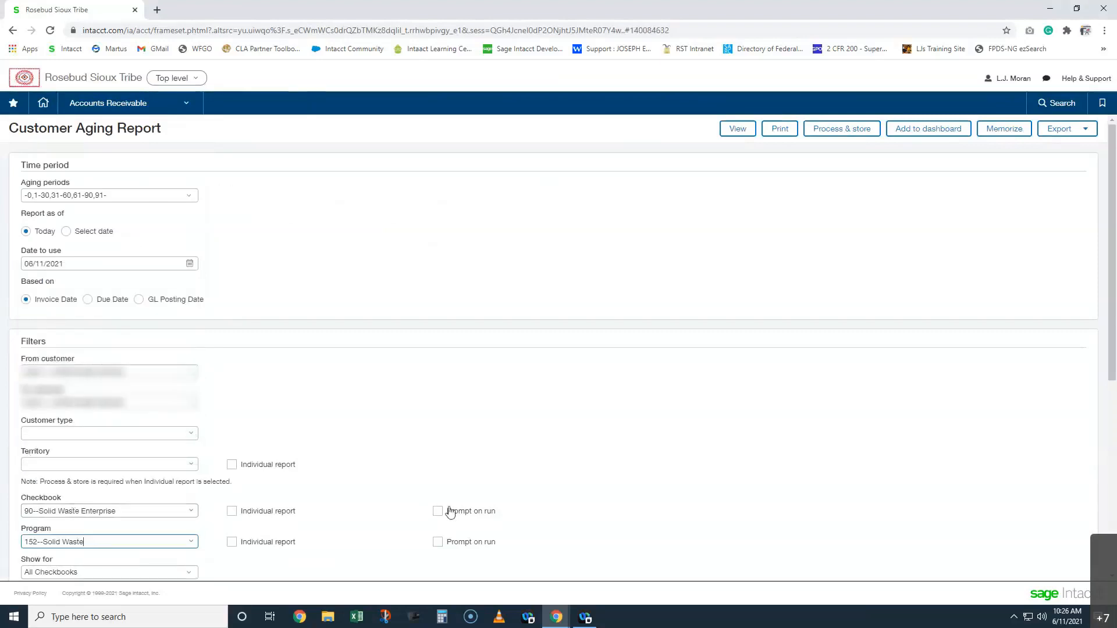
left_click(737, 129)
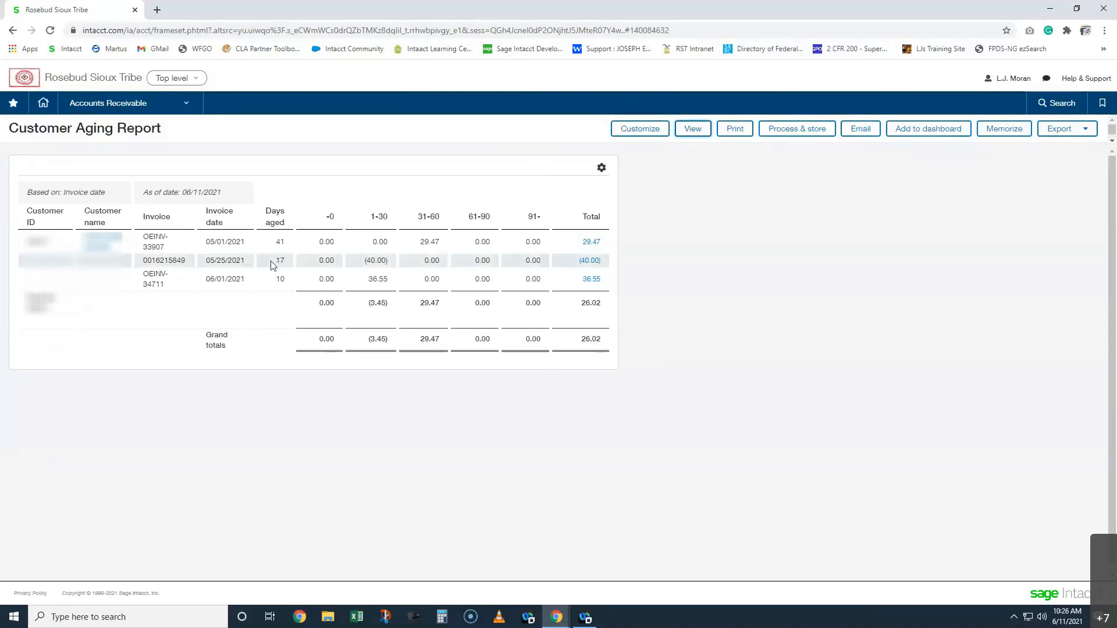
Examine the dates and aged amounts of the 05/01/2021 invoice, the 05/25/2021 entry and the 06/01/2021 invoice.
double_click(441, 242)
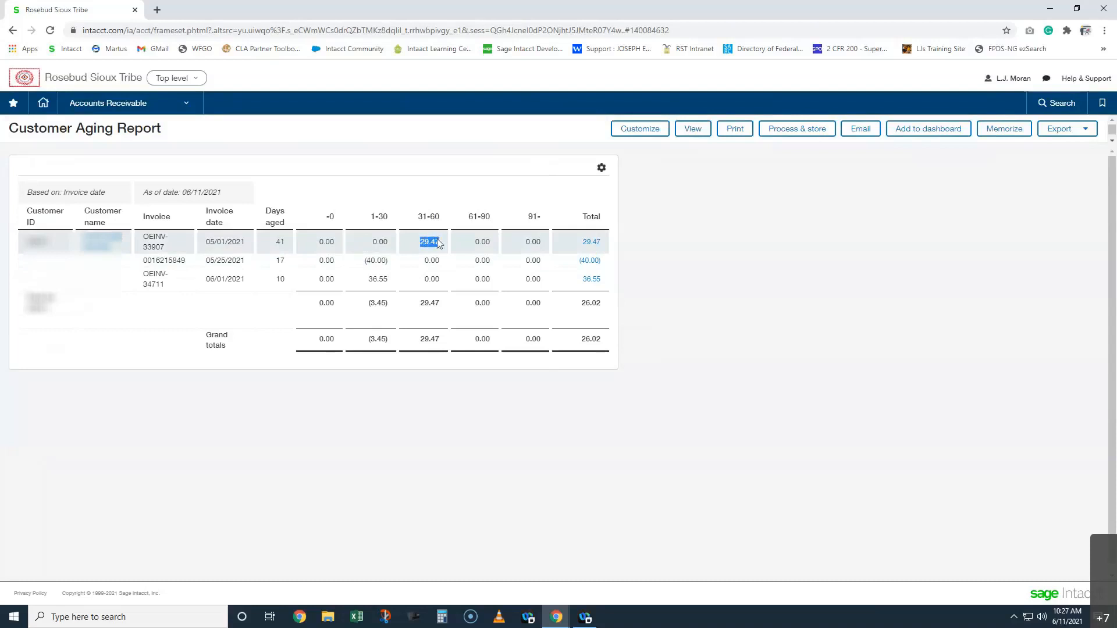
left_click_drag(210, 242, 244, 252)
left_click_drag(207, 260, 245, 262)
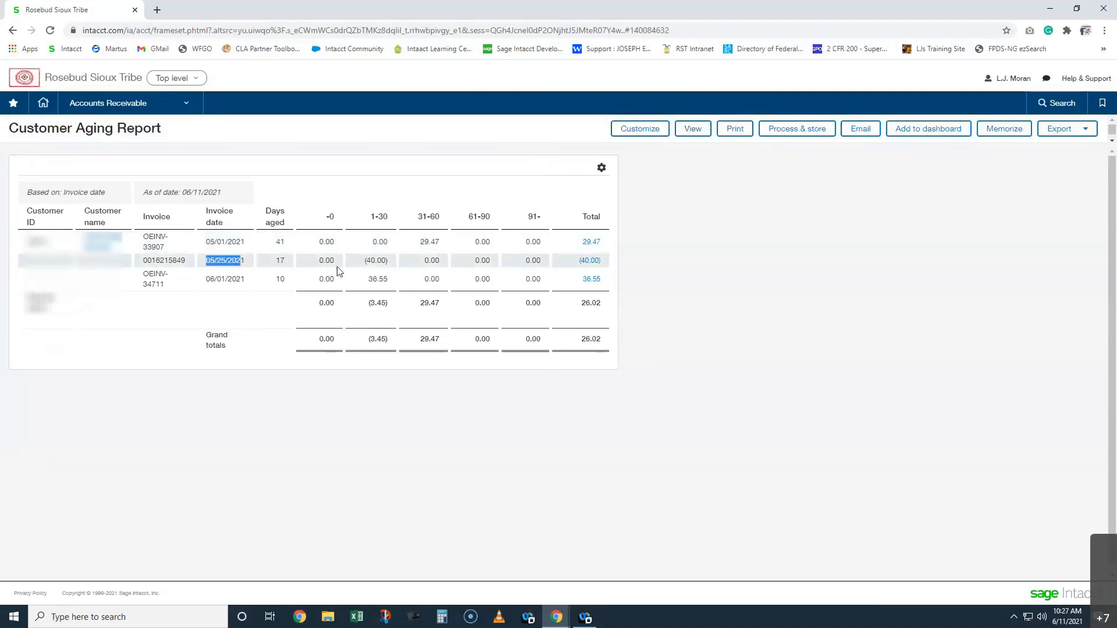
left_click(377, 261)
double_click(376, 261)
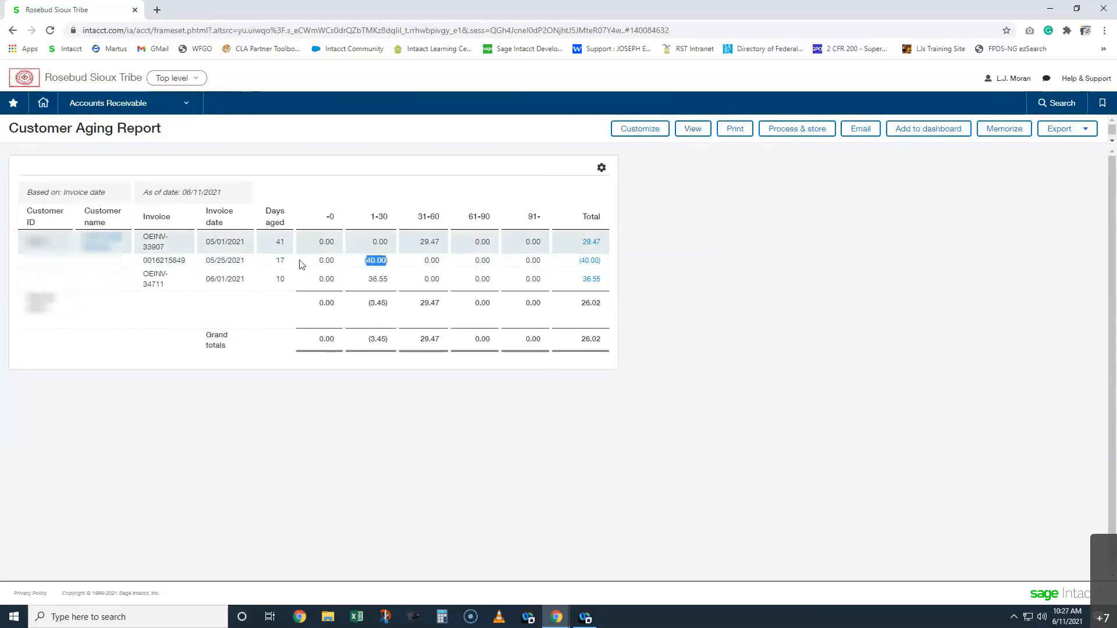
left_click_drag(210, 279, 245, 279)
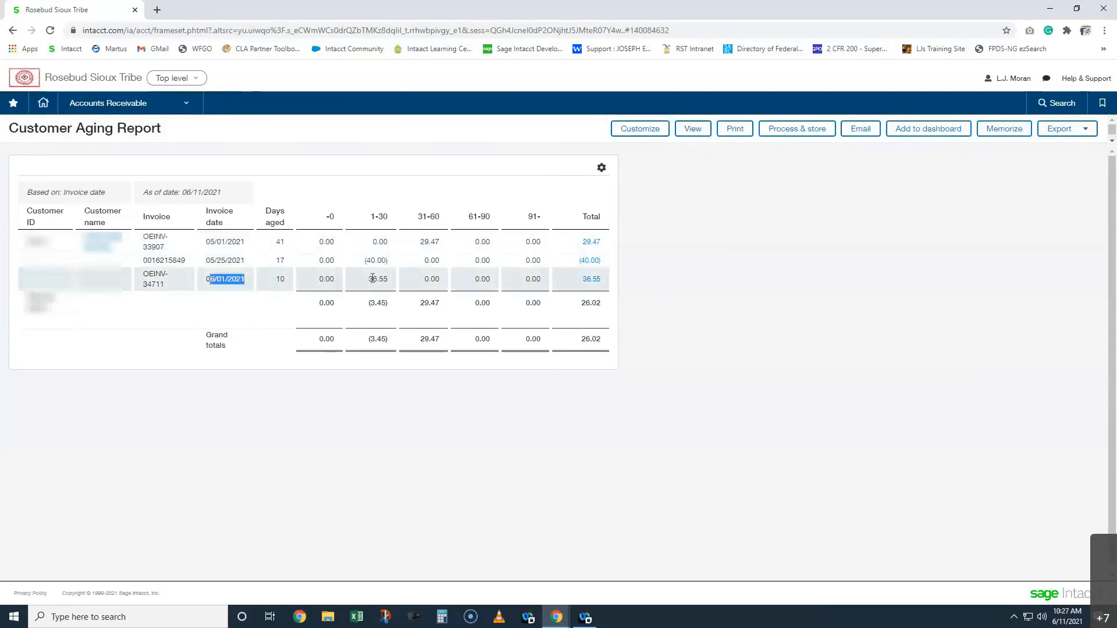
left_click_drag(368, 279, 384, 279)
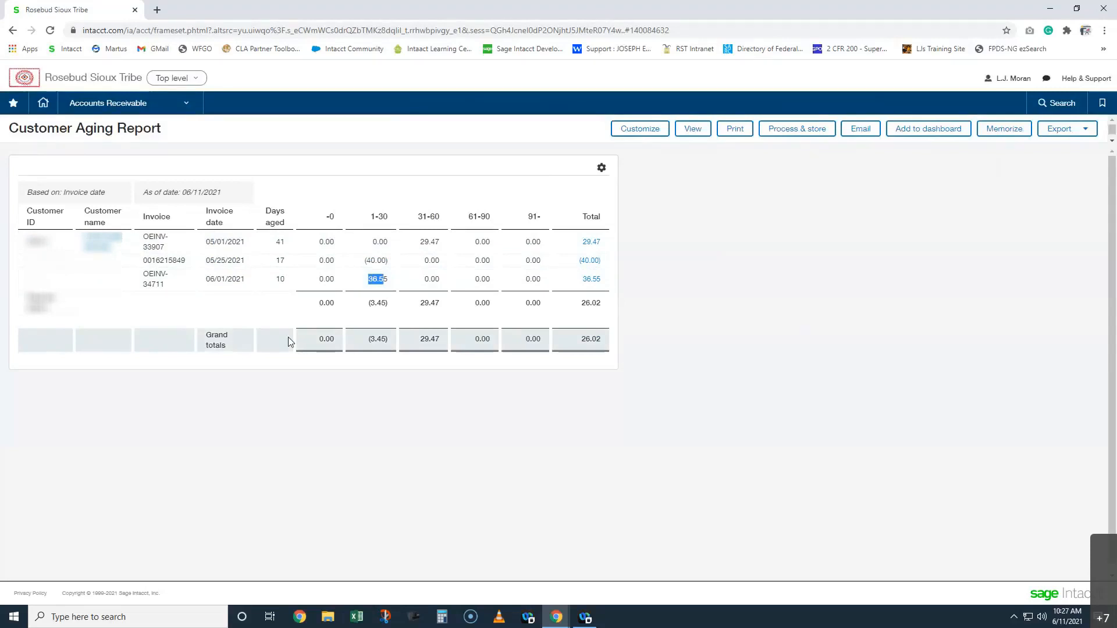
left_click(356, 412)
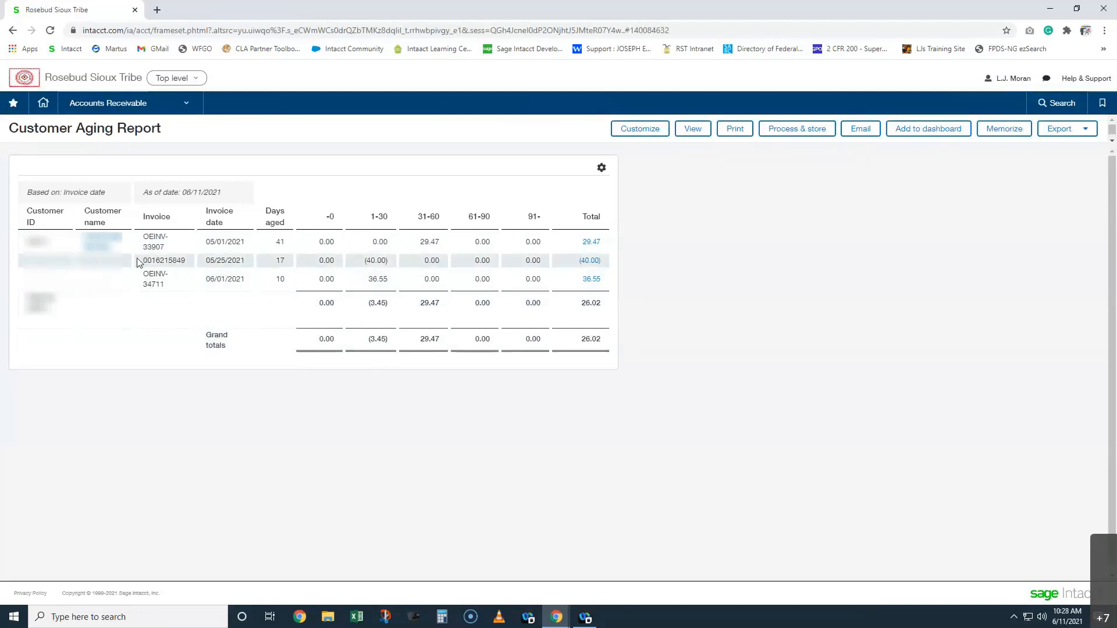
Compare the 05/25/2021 entry with the open amounts of the 05/01/2021 and 06/01/2021 invoices in the aging report.
left_click_drag(142, 263, 498, 269)
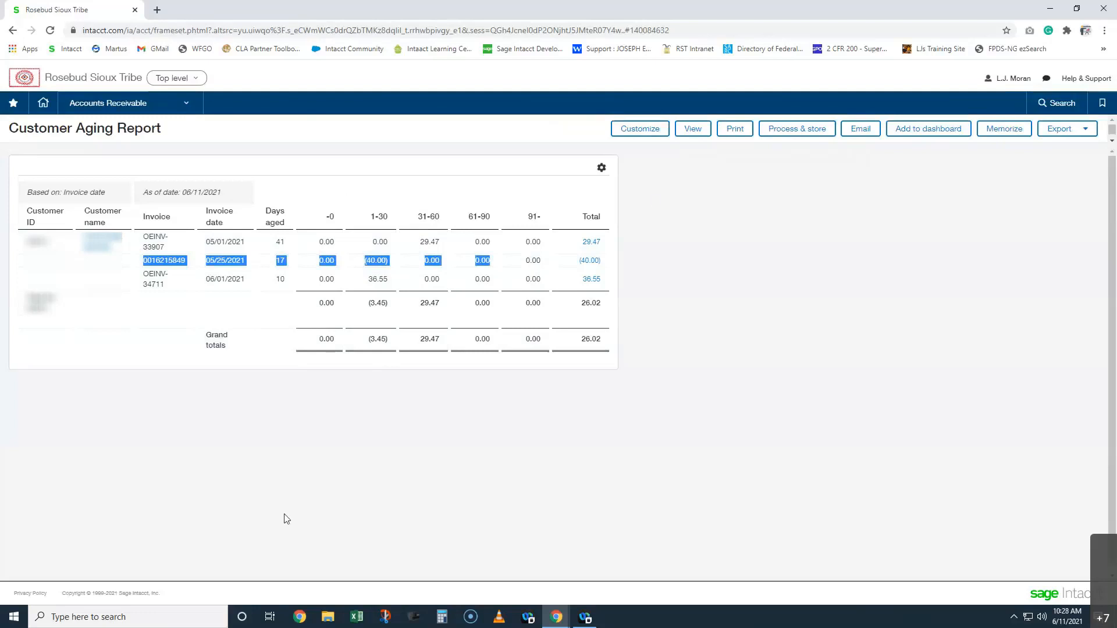
left_click(750, 280)
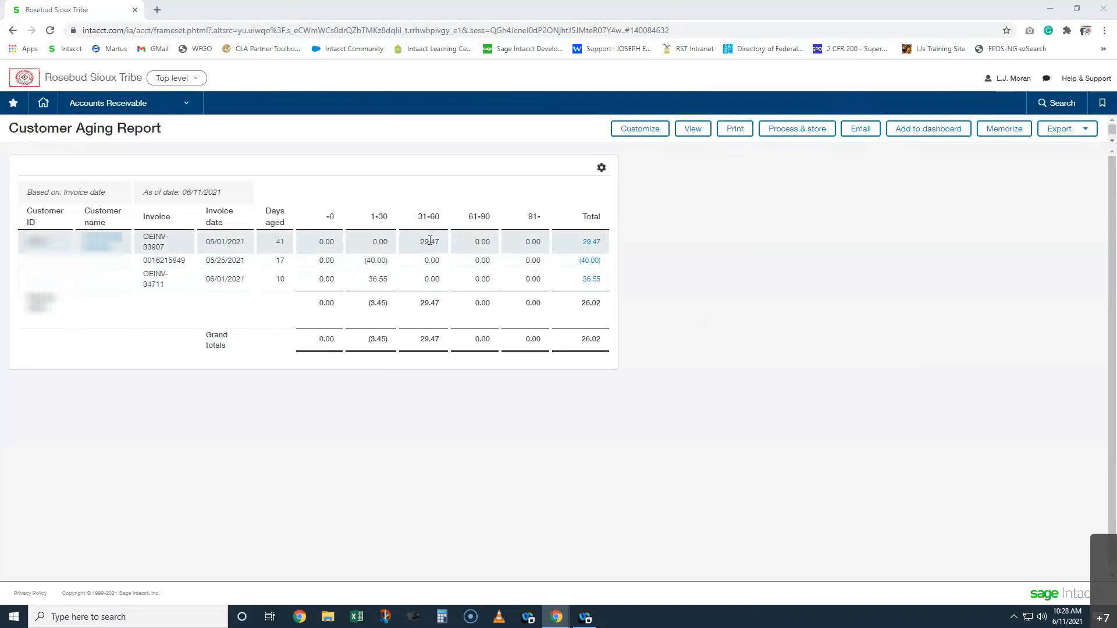
left_click_drag(357, 265, 388, 260)
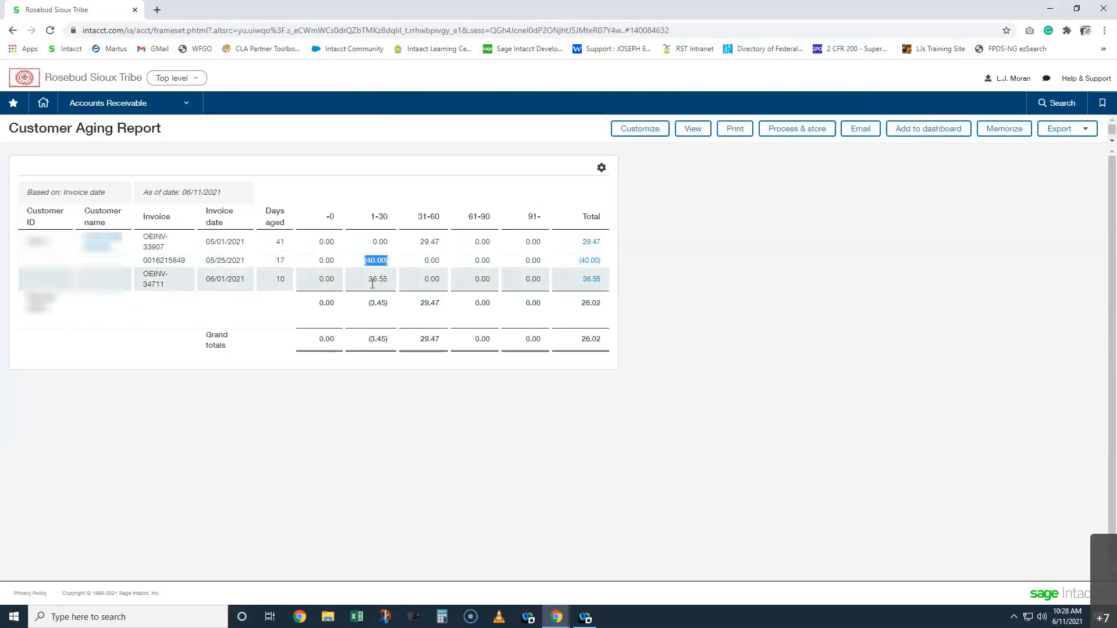
left_click_drag(367, 282, 388, 281)
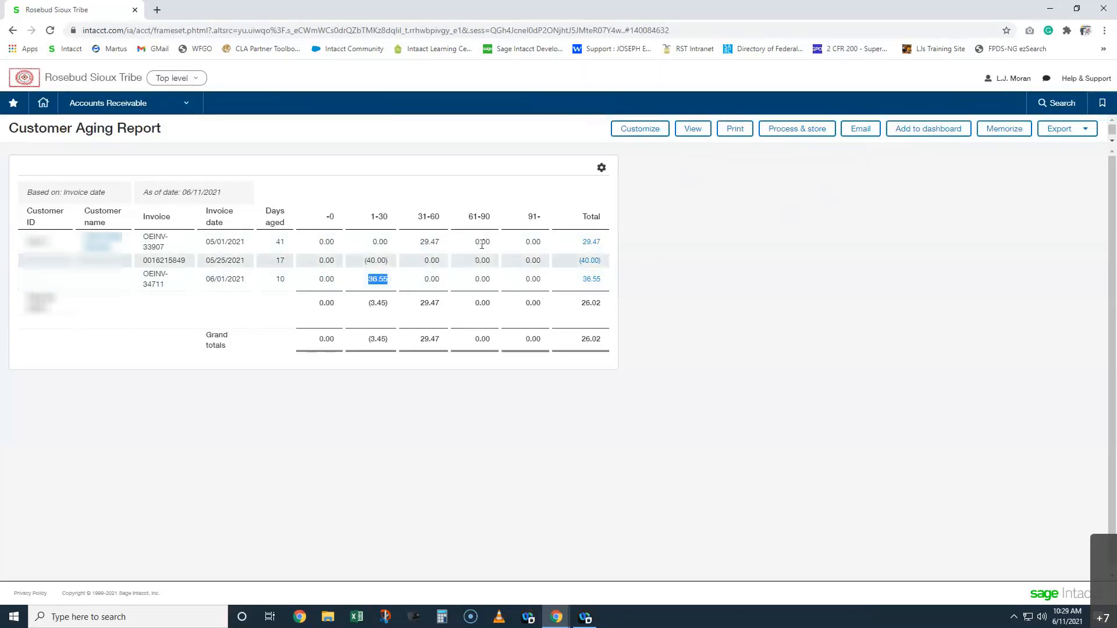
left_click_drag(364, 262, 392, 267)
left_click_drag(419, 242, 439, 242)
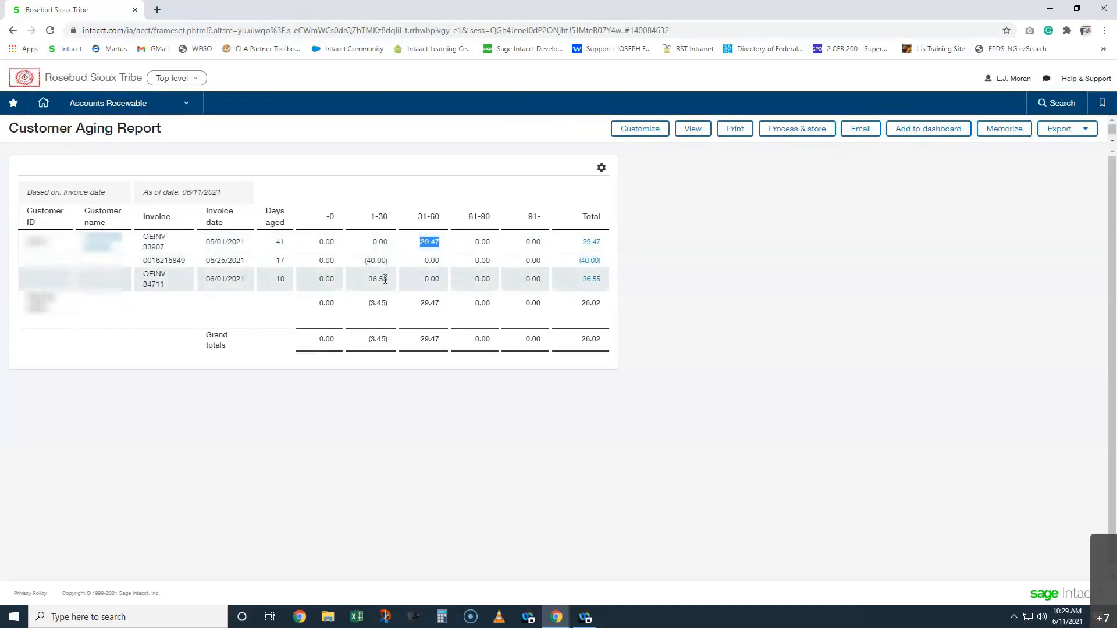
left_click_drag(369, 279, 393, 283)
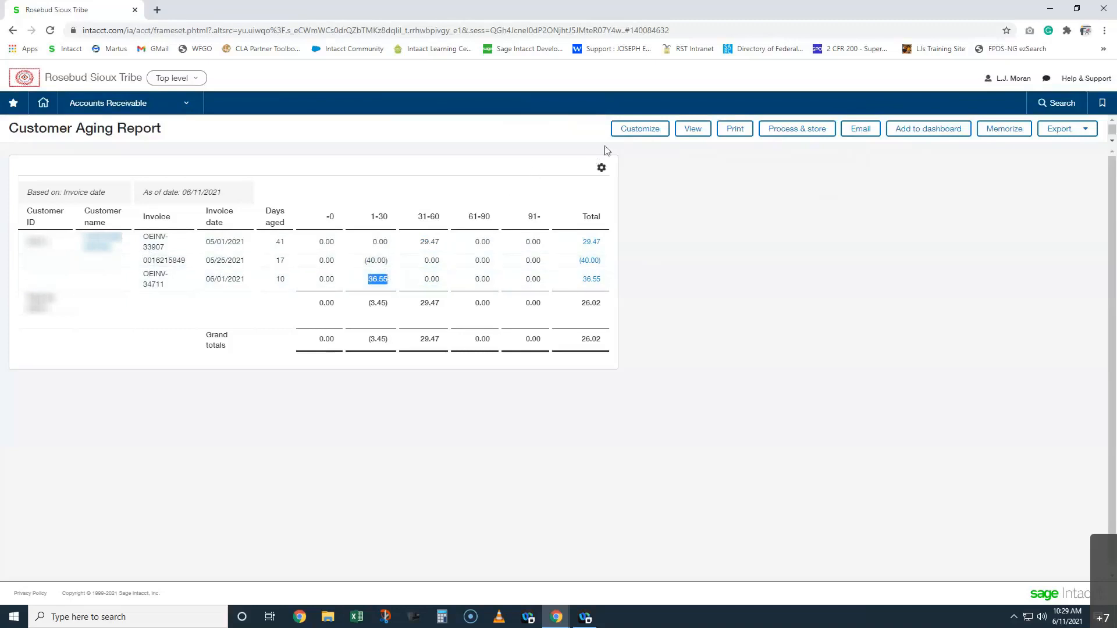
Change the aging report's from and to customer to a different customer, keeping the Solid Waste filters, and view the report.
left_click(639, 129)
left_click(111, 371)
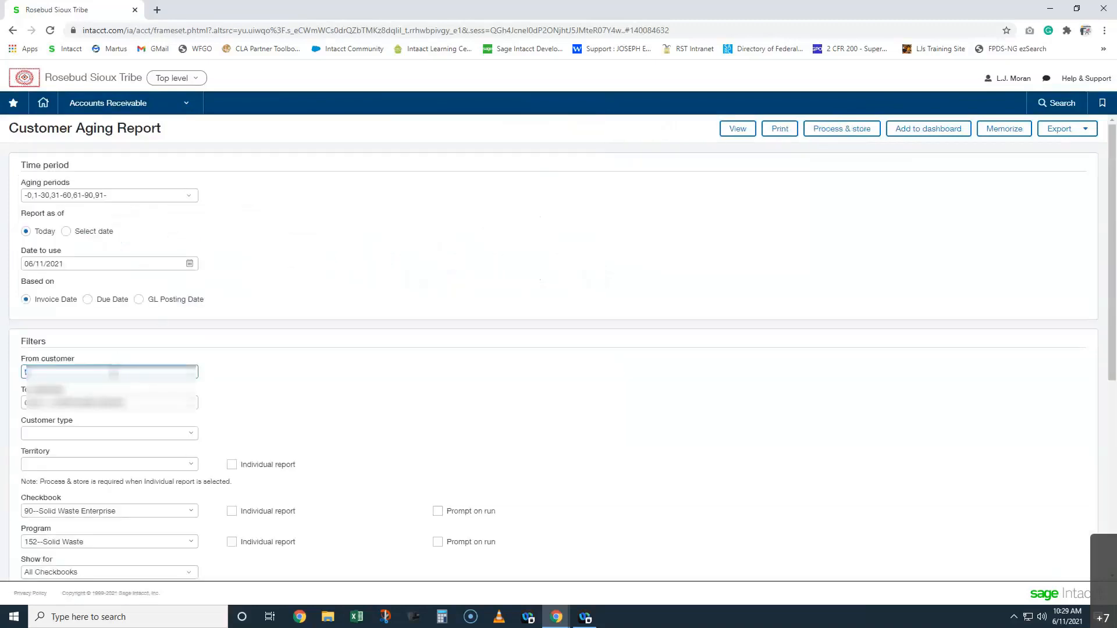
type("ti")
left_click(87, 408)
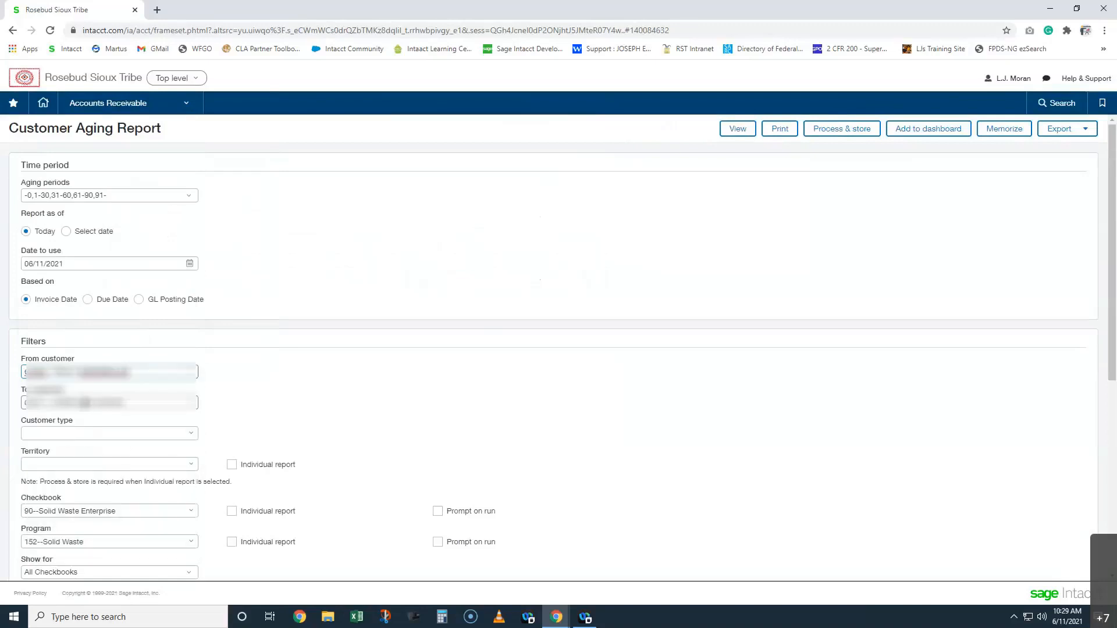
left_click(85, 402)
type("ti")
left_click(85, 435)
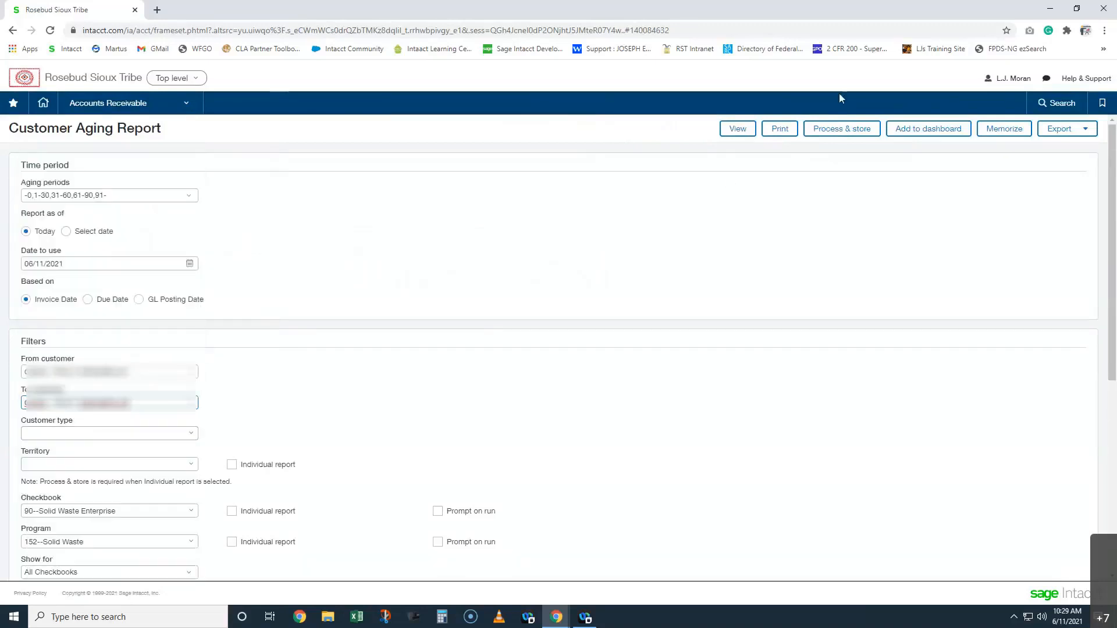
left_click(735, 129)
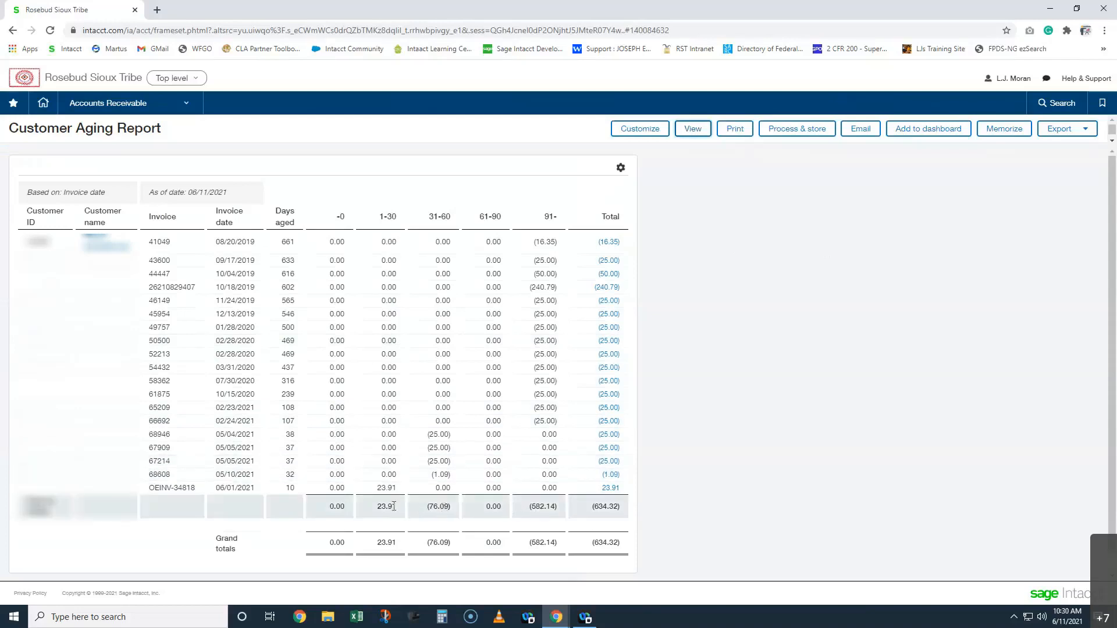
Examine the 06/01/2021 invoice's aged amount and the customer's overall total in the aging report.
left_click_drag(375, 490, 400, 490)
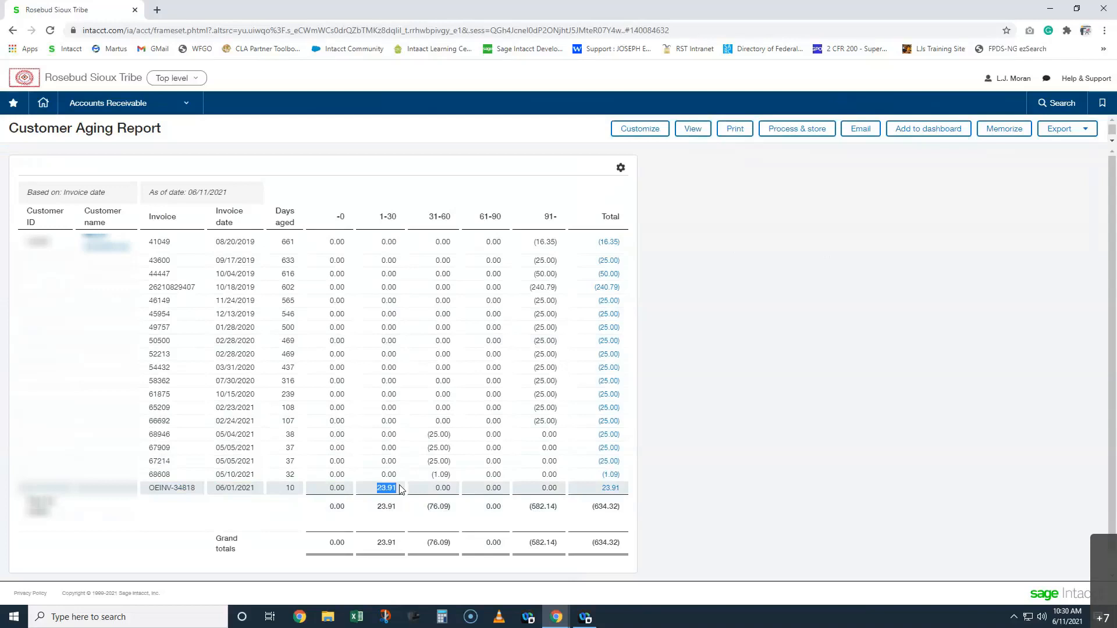
left_click_drag(592, 506, 626, 512)
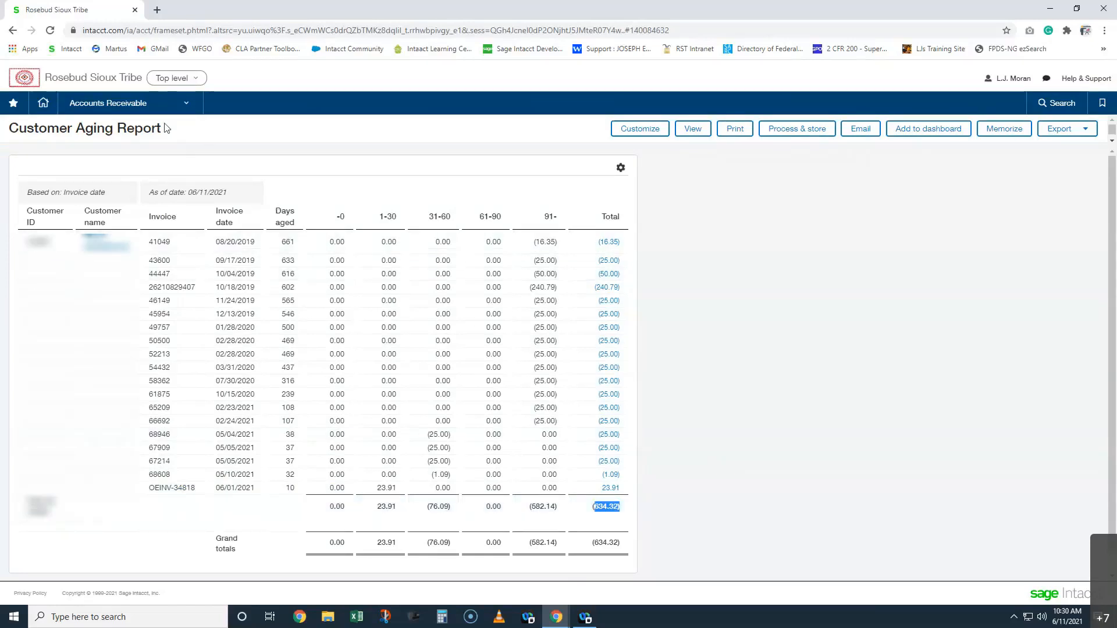
left_click(139, 103)
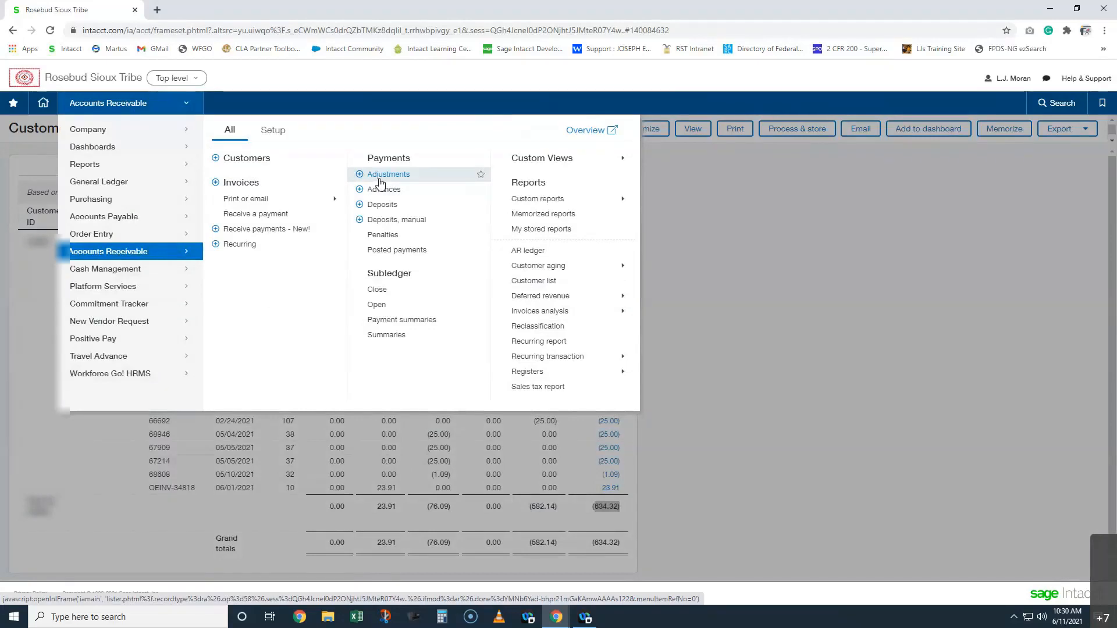
left_click(895, 291)
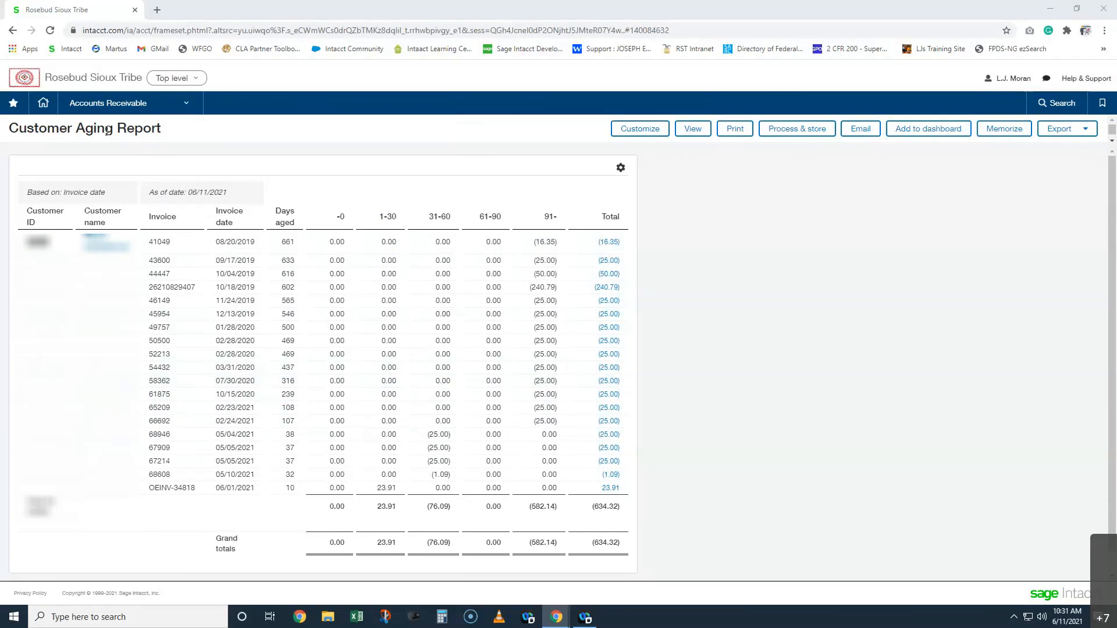
Open a new Accounts Receivable Receive Payment form at top level and set its account type to Undeposited Funds Account.
left_click(140, 104)
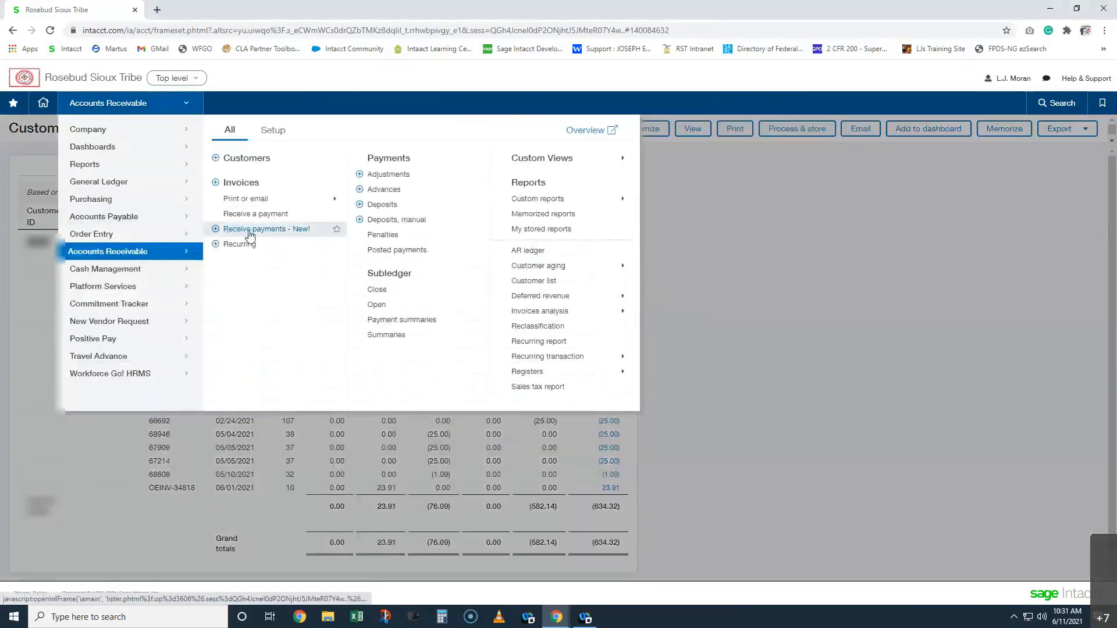
left_click(218, 231)
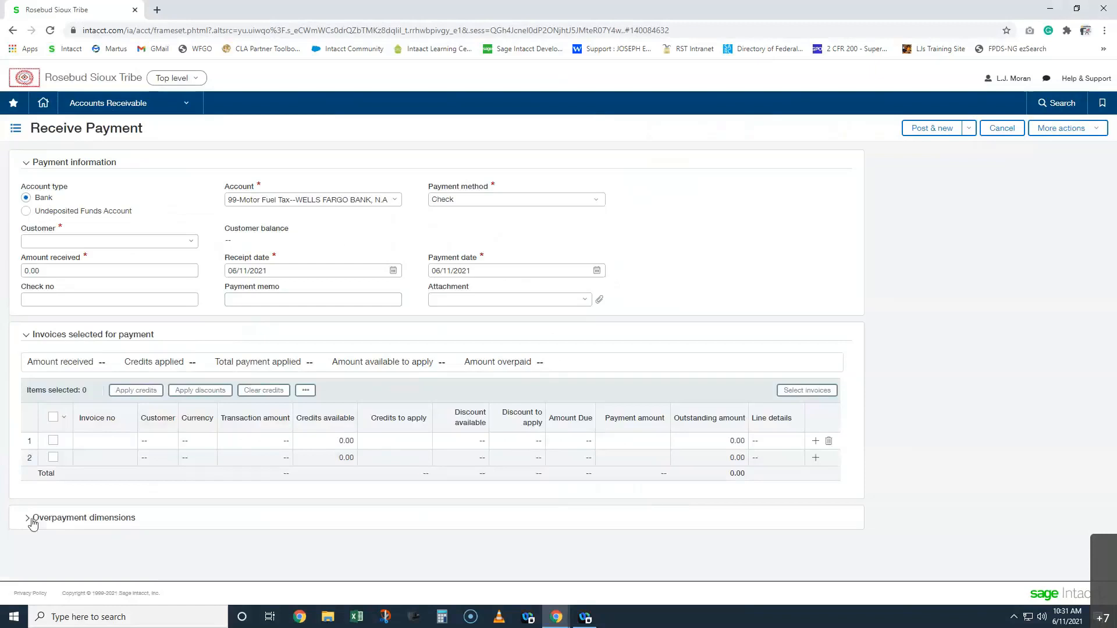
left_click(27, 211)
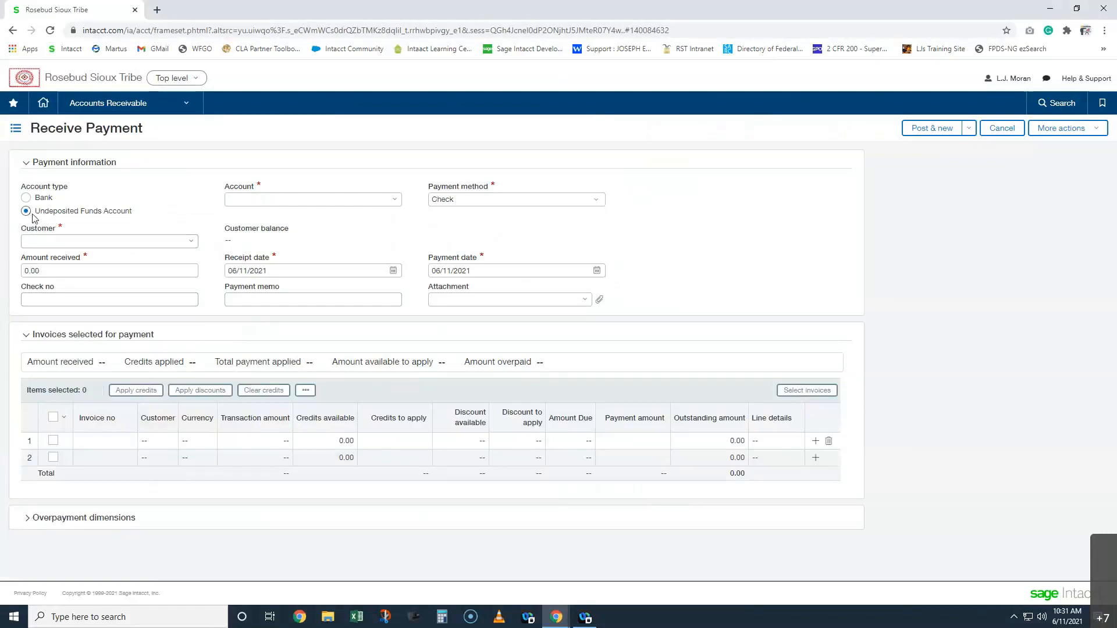
left_click(292, 201)
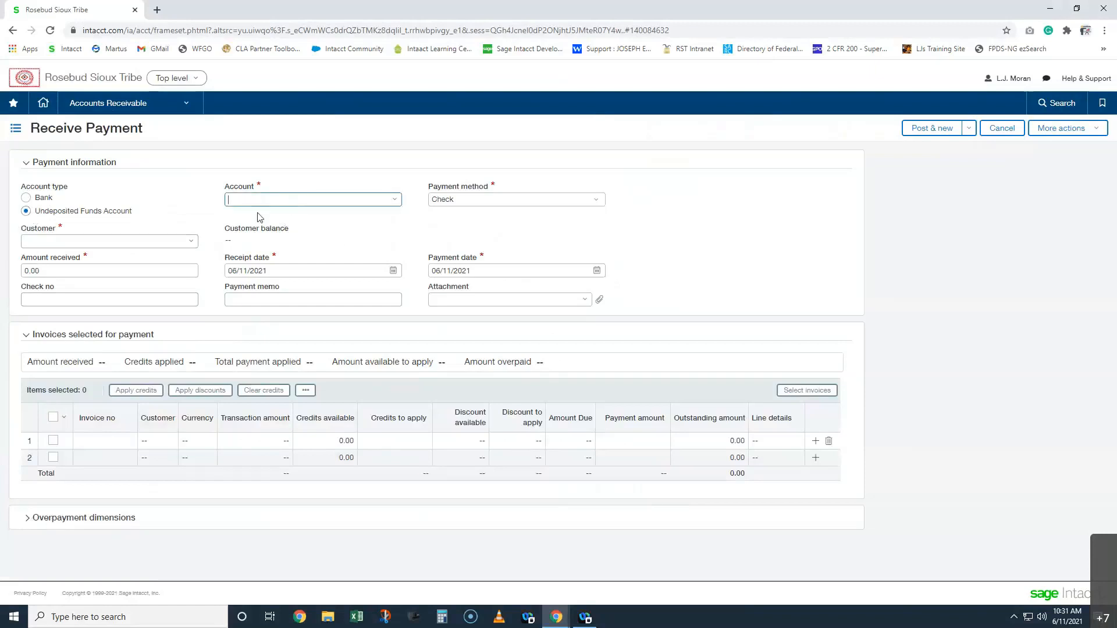
Switch to the 90--Solid Waste Enterprise entity and set the payment's customer, Undeposited Funds Account type and account 10999--Undeposited Funds.
left_click(189, 85)
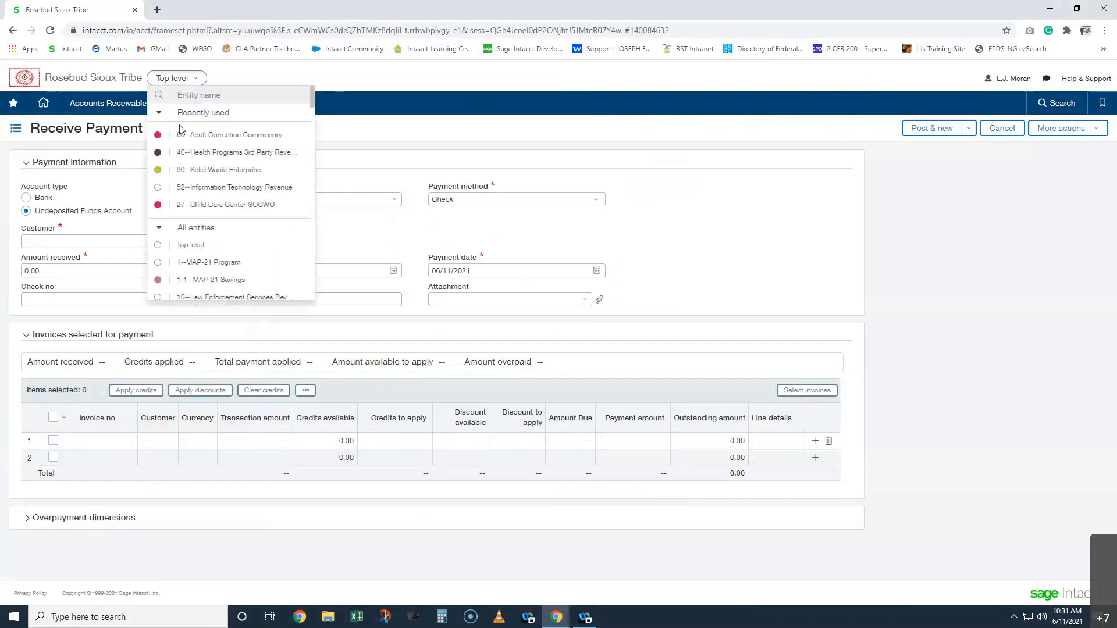
left_click(198, 168)
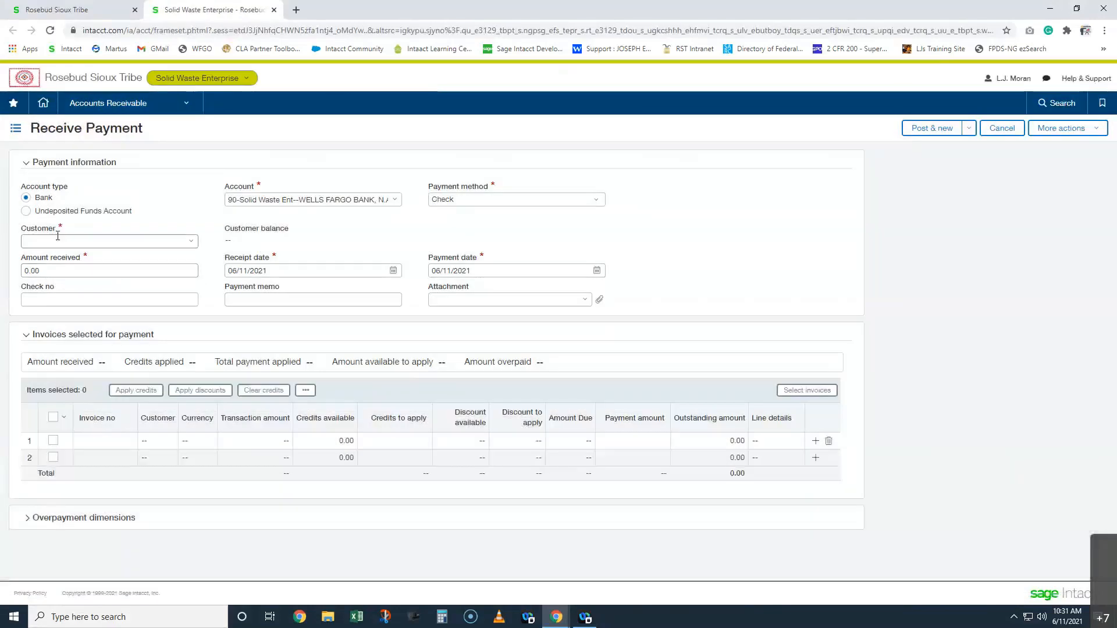
left_click(25, 211)
left_click(50, 236)
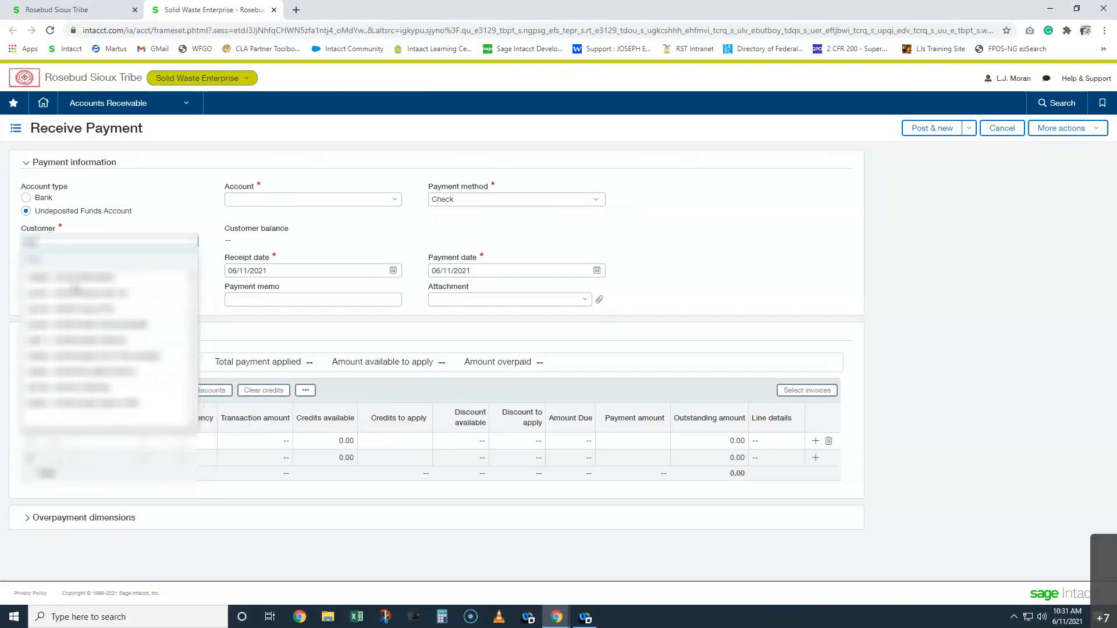
left_click(87, 341)
left_click(263, 201)
type("10999")
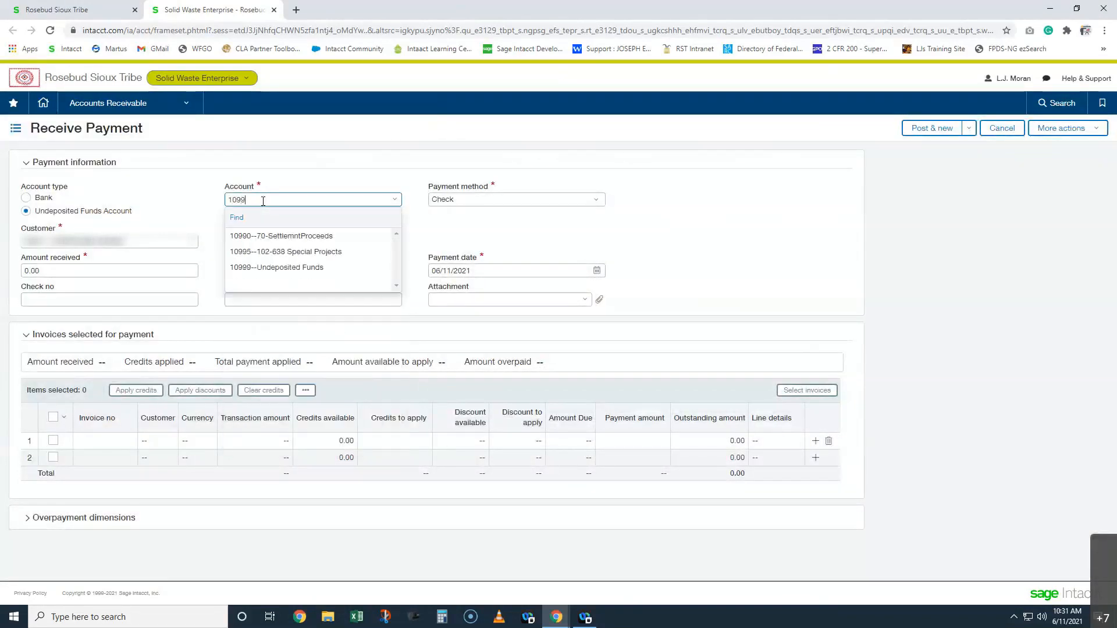
left_click(273, 269)
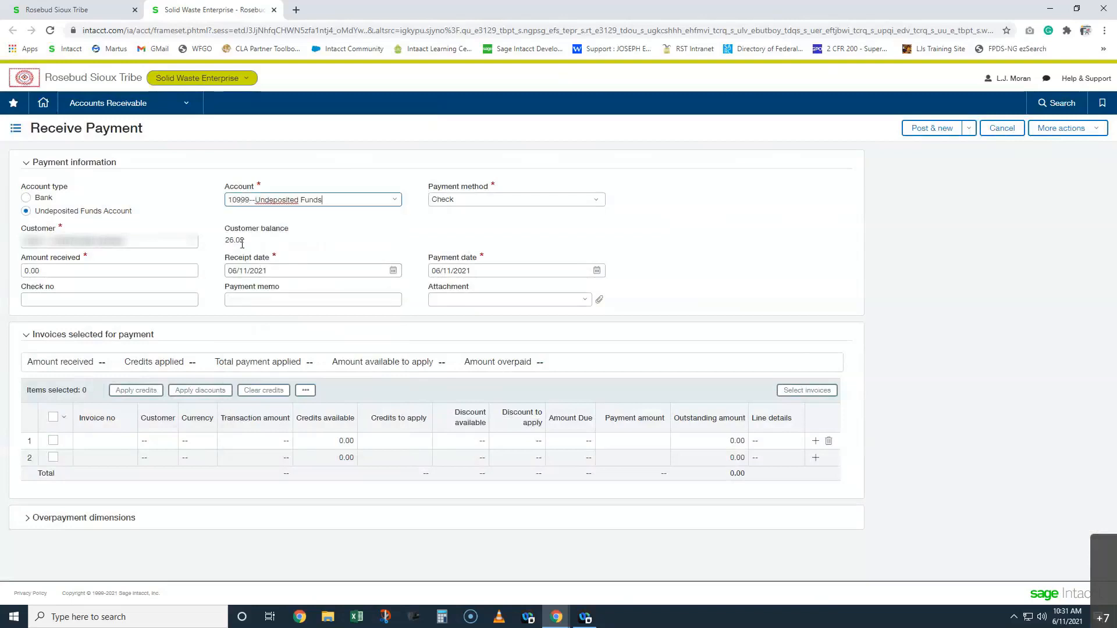
Add the 05/01/2021 and 06/01/2021 invoices to the payment and check the credit details available for the 05/01/2021 invoice.
left_click(803, 392)
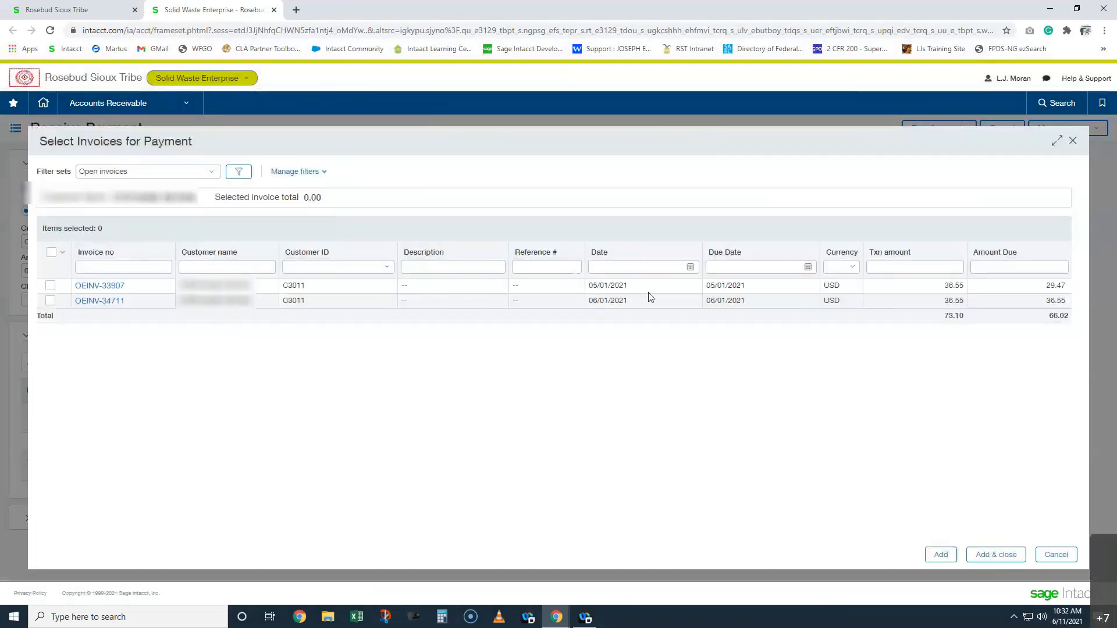
left_click(51, 286)
left_click(50, 301)
left_click(987, 564)
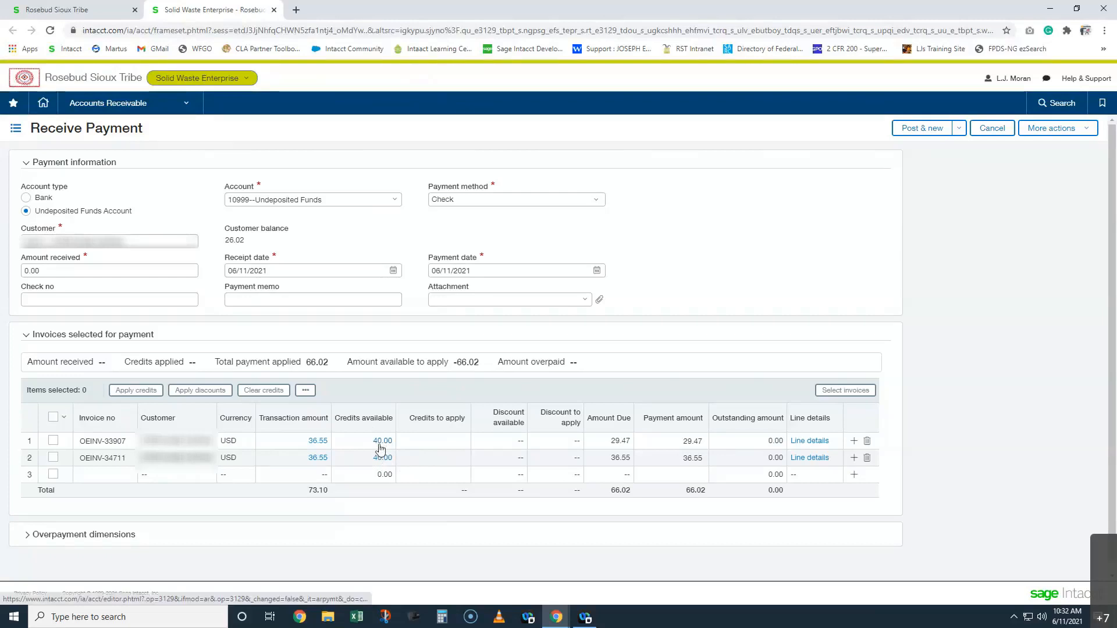
left_click(379, 442)
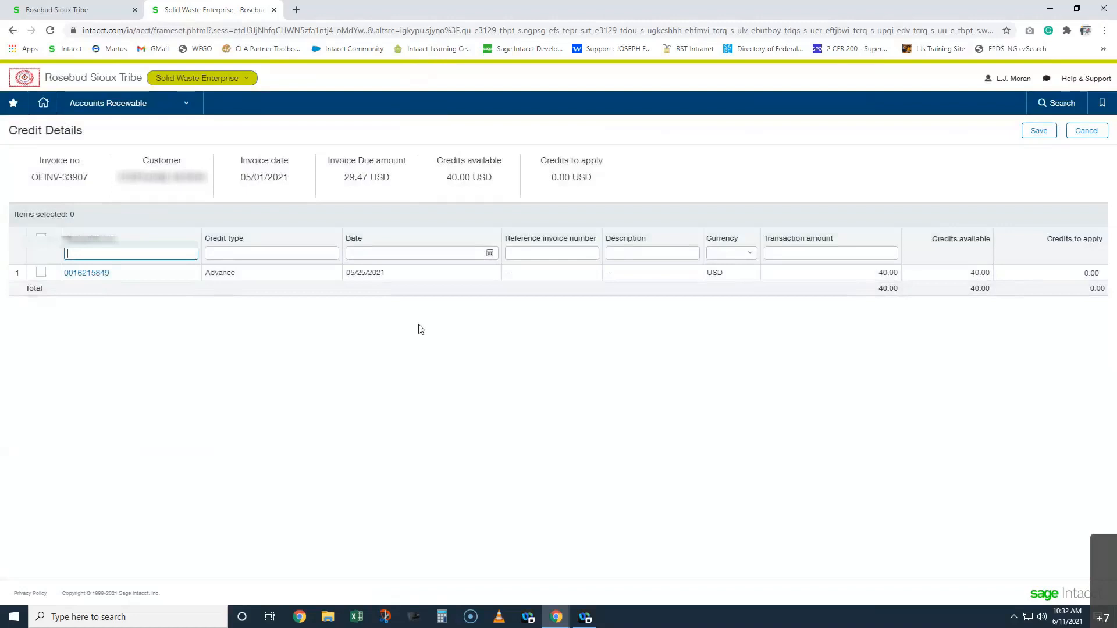
left_click(1086, 130)
Open the older Receive a payment page and list the customer's invoices and credits using undeposited funds account 10999--Undeposited Funds.
left_click(174, 103)
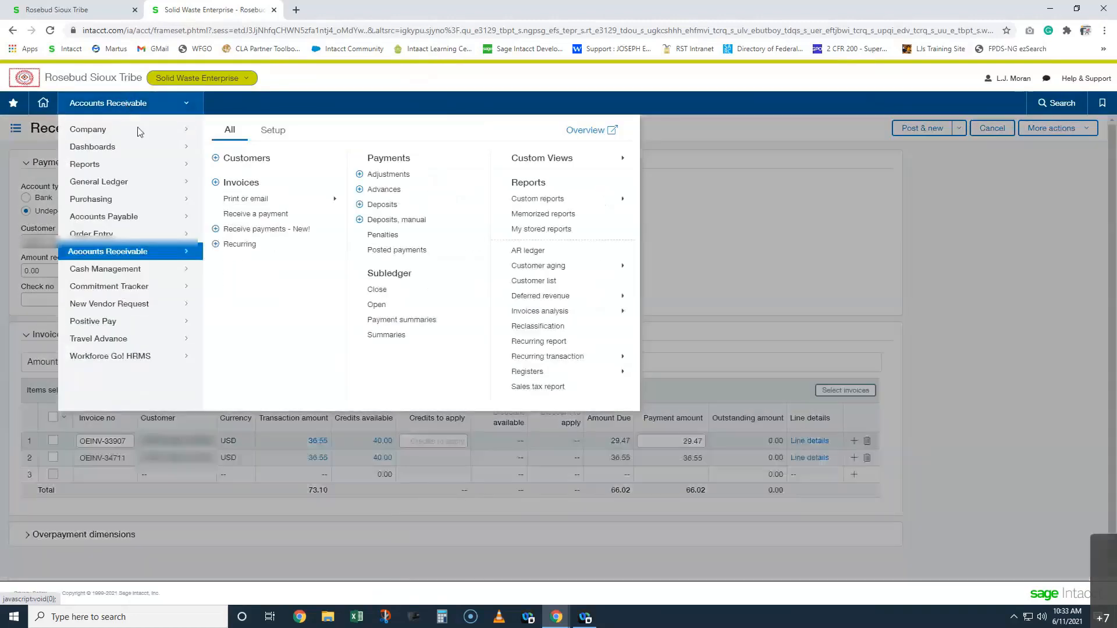
left_click(238, 214)
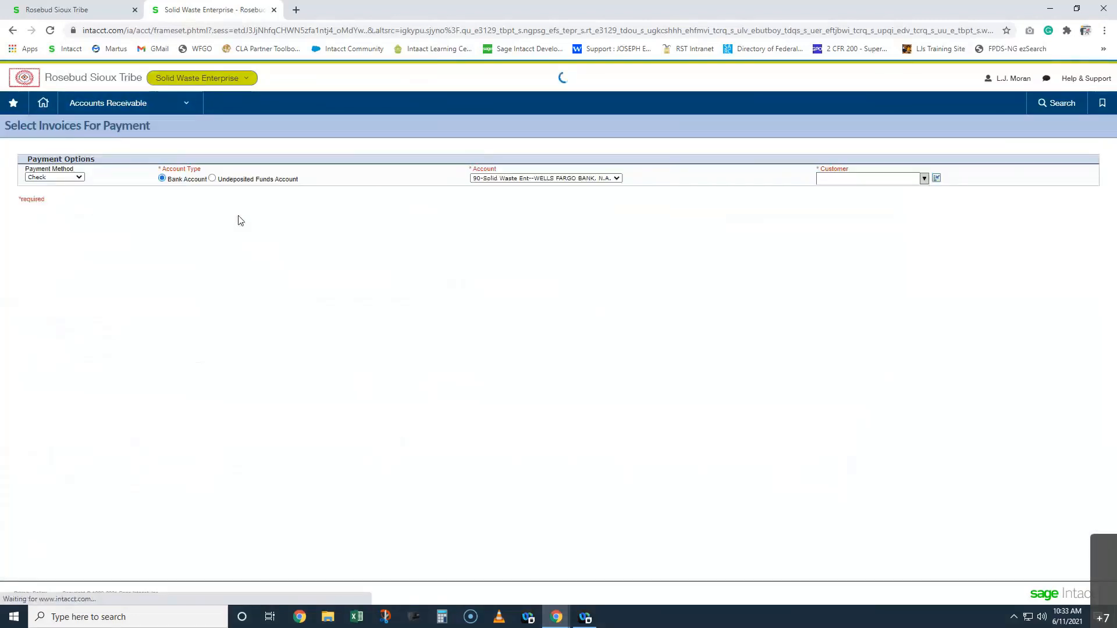
left_click(212, 179)
left_click(492, 182)
type("01999--Undeposited Funds")
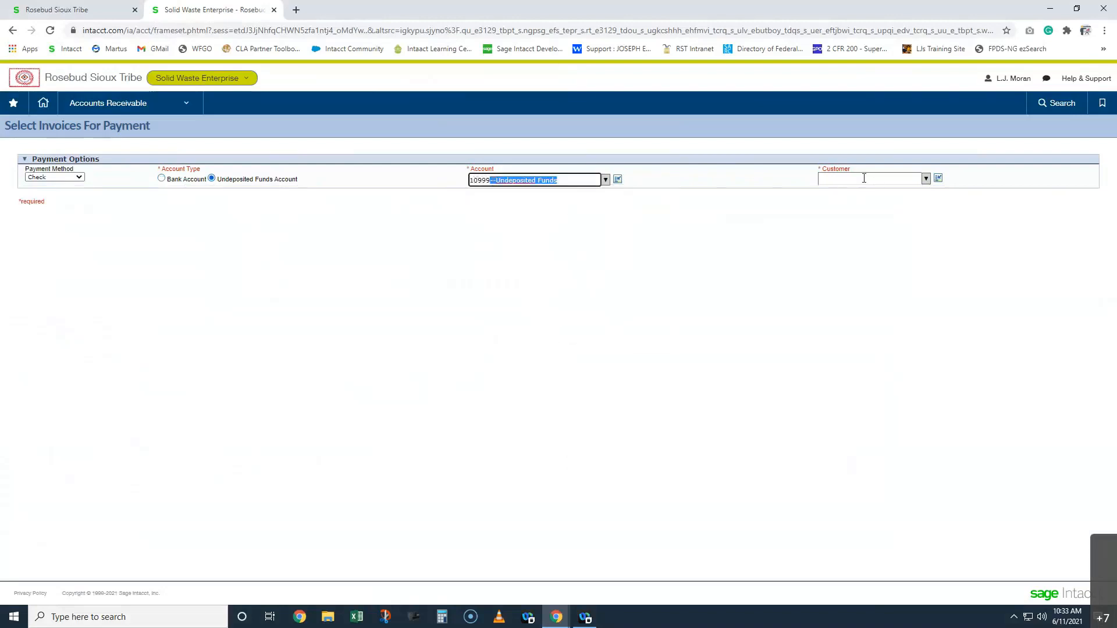
left_click(863, 179)
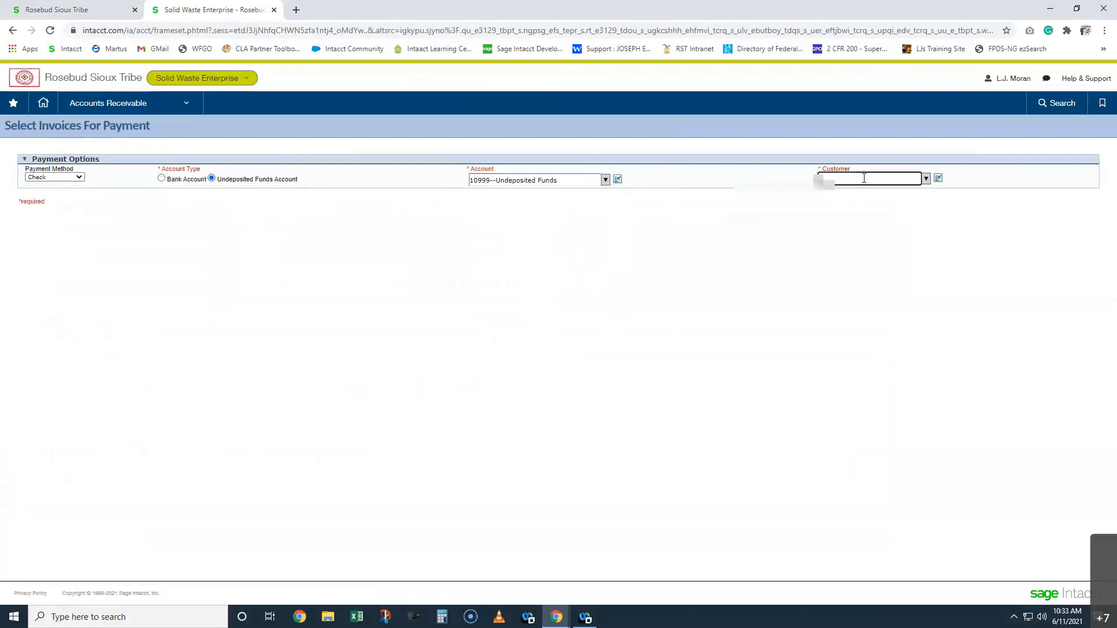
type("ste")
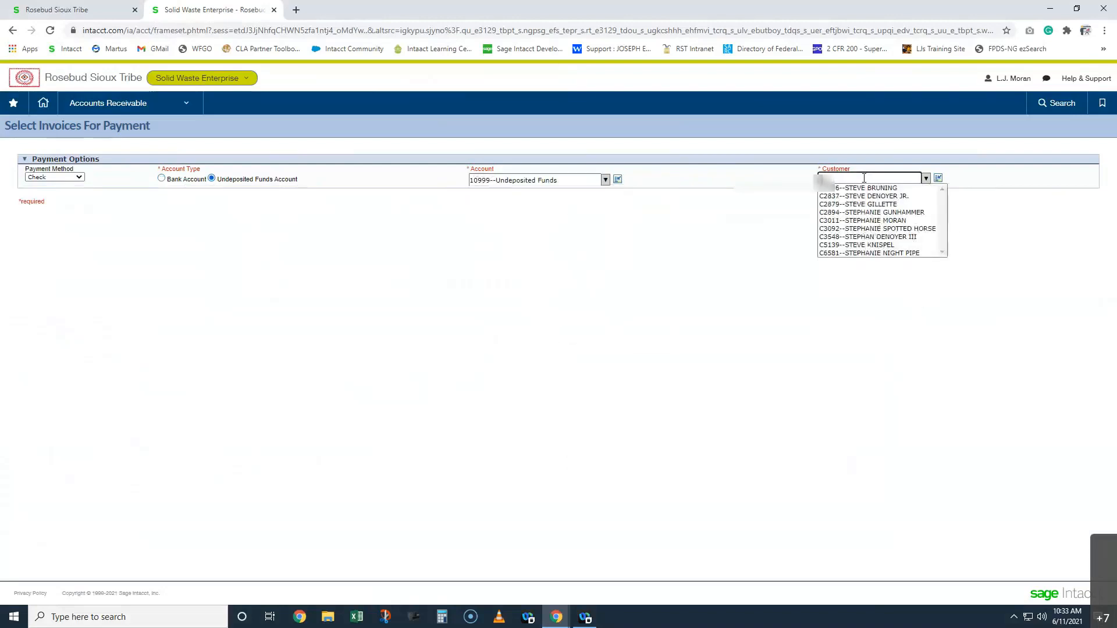
left_click(883, 221)
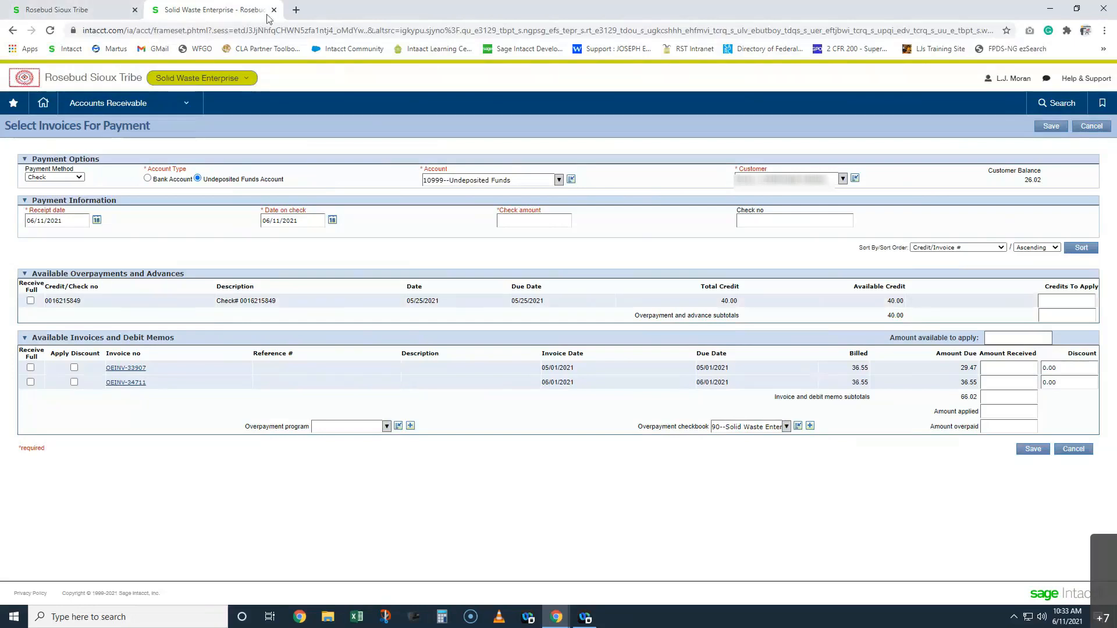
Leave the Solid Waste Enterprise session and start a new top-level Receive Payment form using account 10999--Undeposited Funds.
left_click(274, 10)
left_click(108, 103)
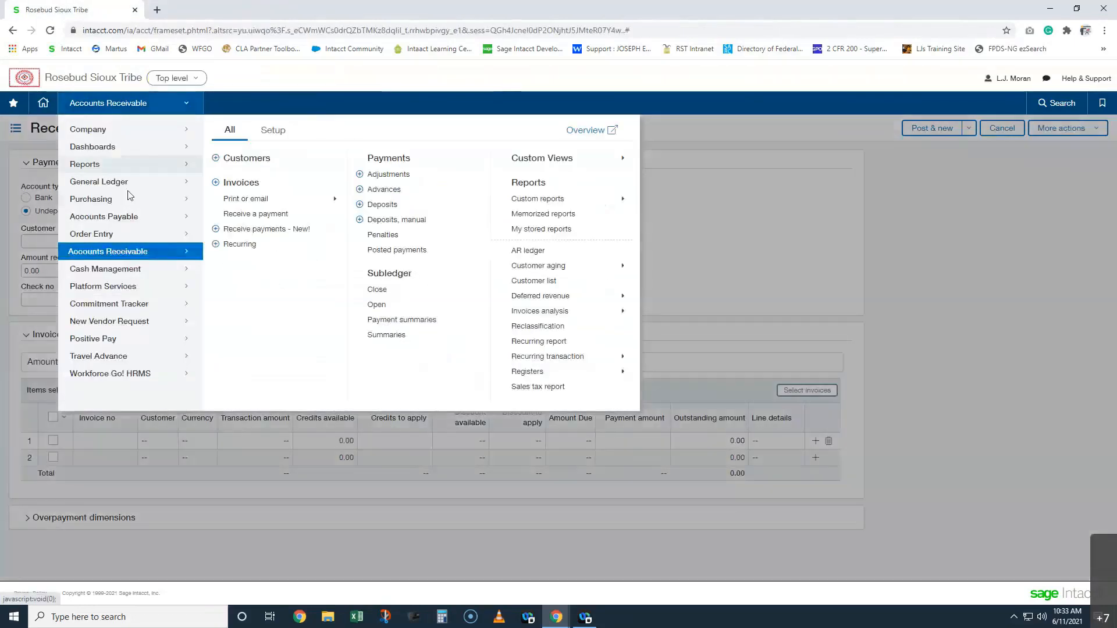
left_click(217, 231)
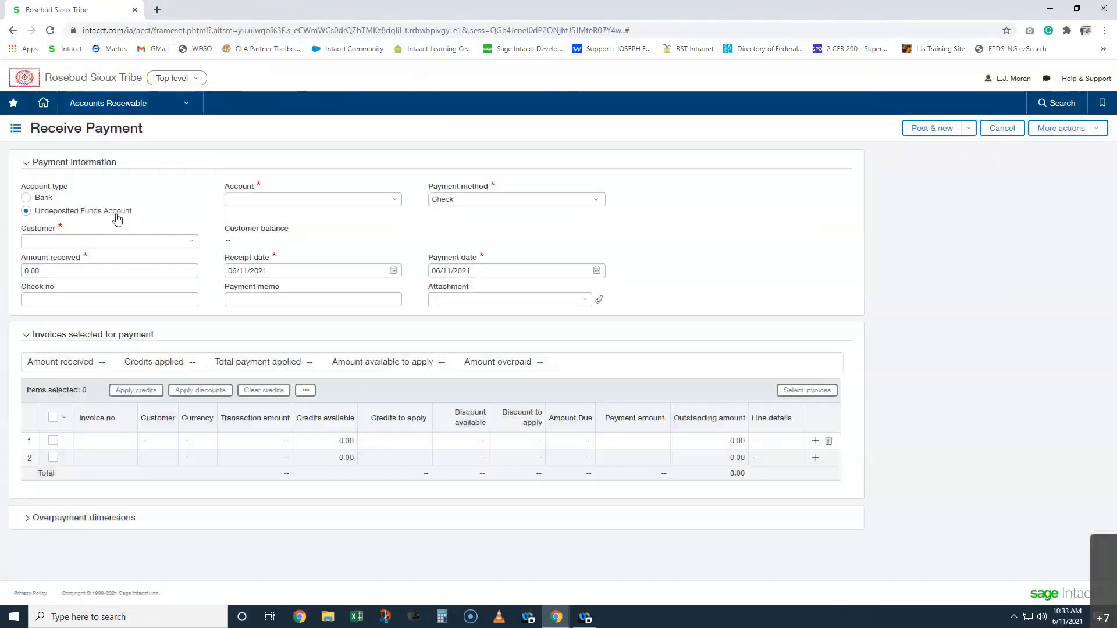
left_click(267, 202)
type("10999")
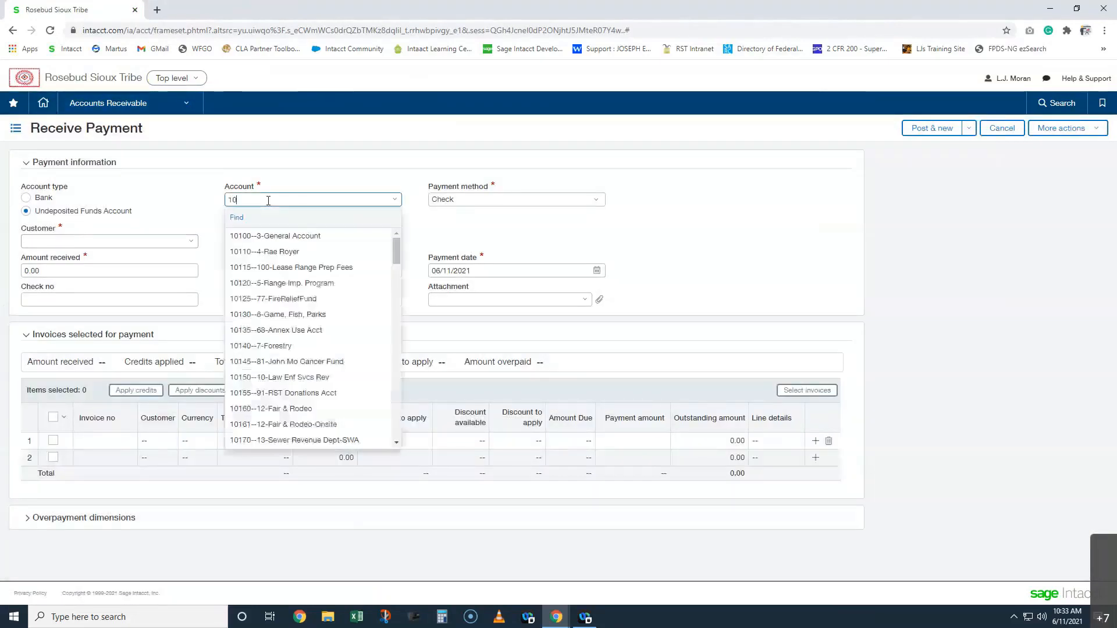
left_click(276, 235)
Set the payment's customer to C6338--IT RST Diabetes Prevention.
left_click(123, 241)
type("rs")
key("BackSpace")
key("BackSpace")
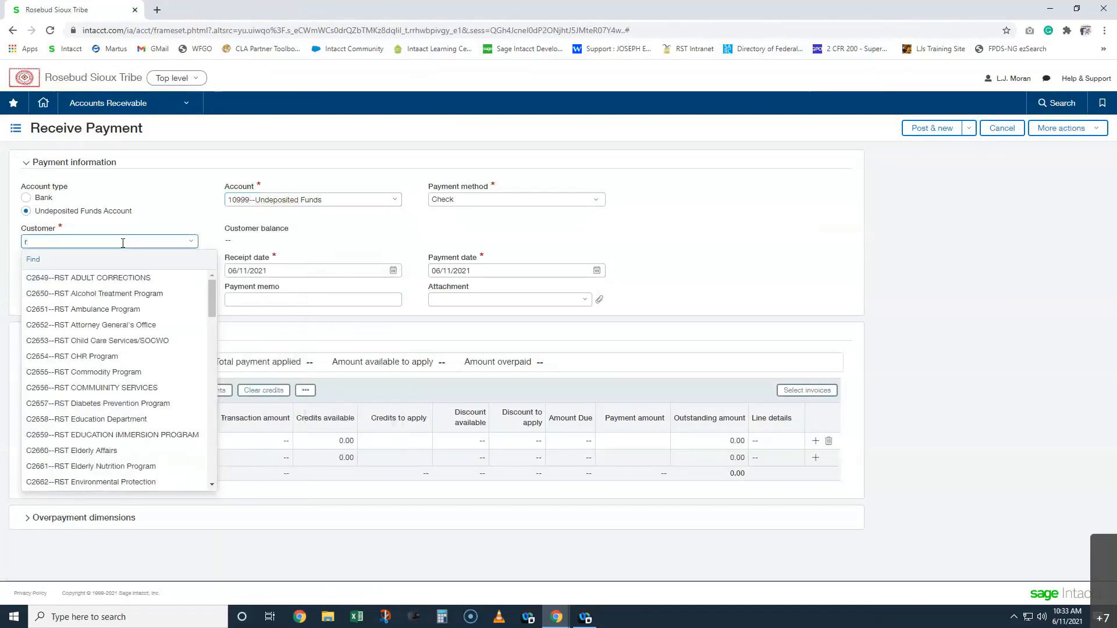
type("it rst d")
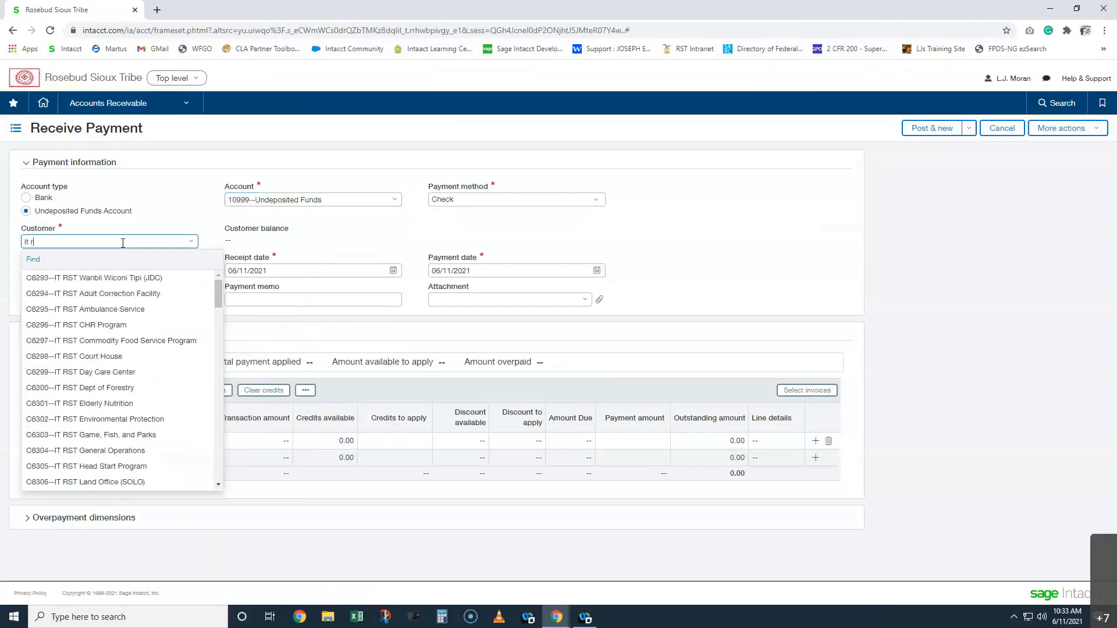
left_click(87, 309)
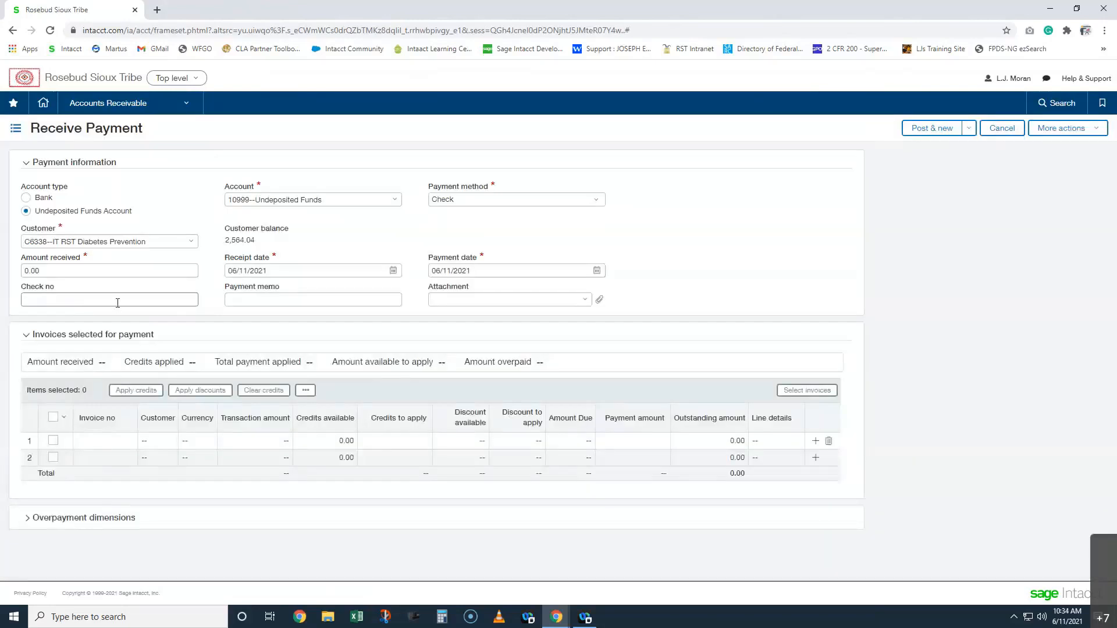
Add invoice ITINV000324 to the payment and check the date of its available credit without applying it.
left_click(798, 389)
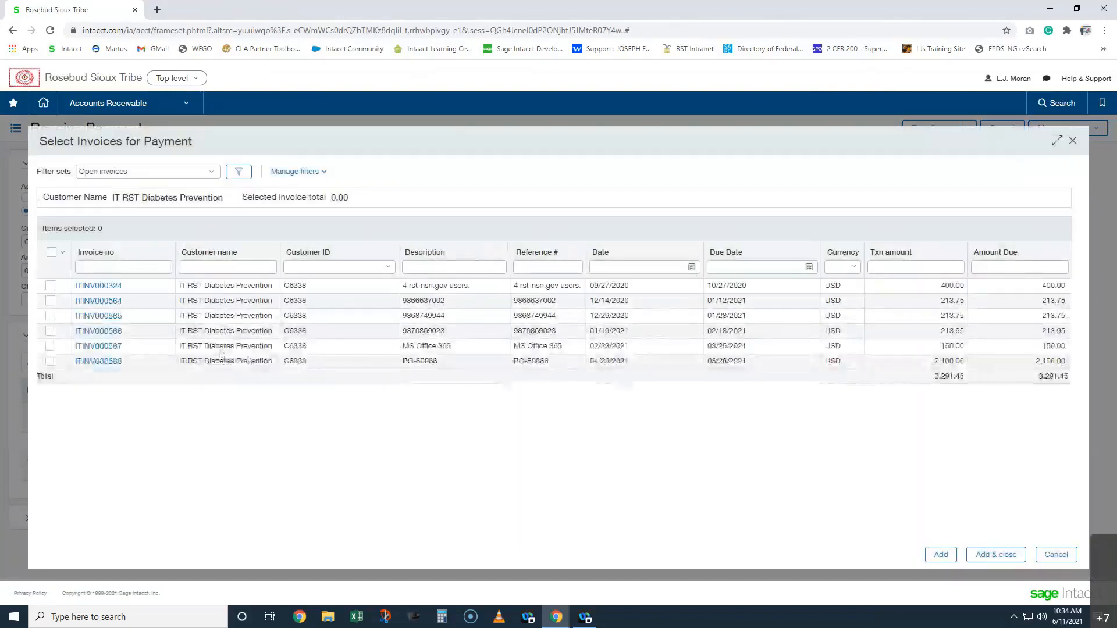
left_click(50, 285)
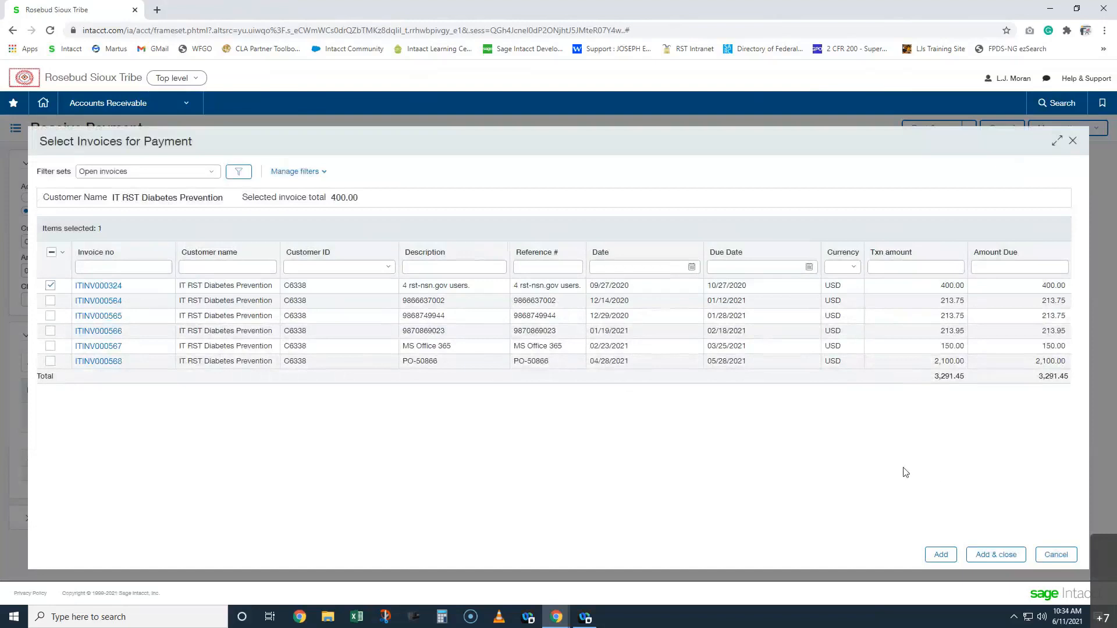
left_click(989, 554)
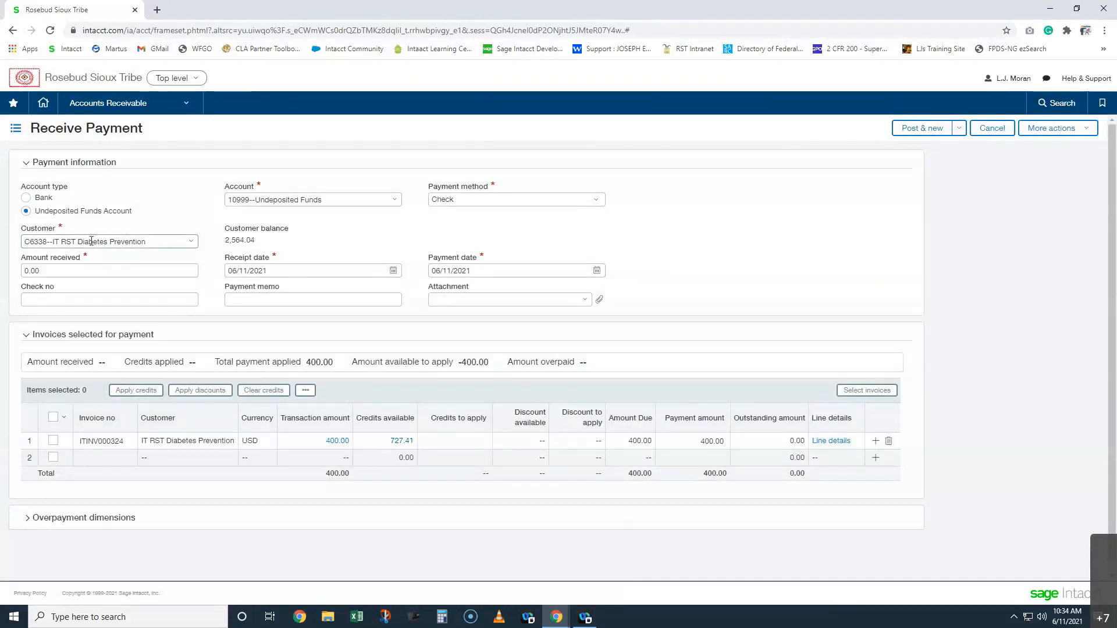
left_click(401, 441)
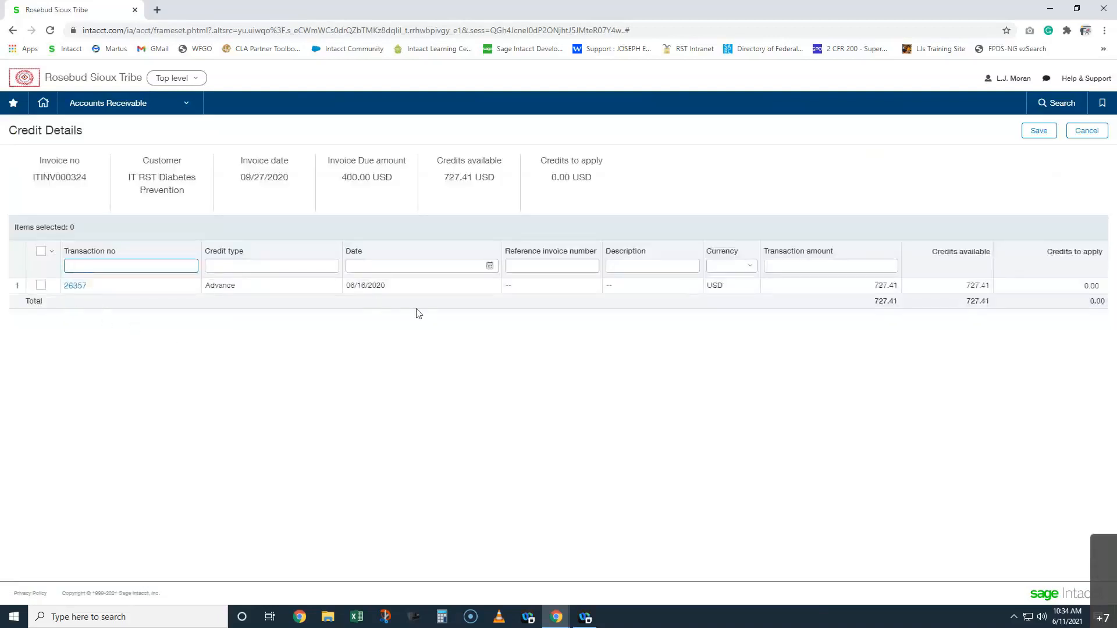
left_click_drag(347, 285, 393, 294)
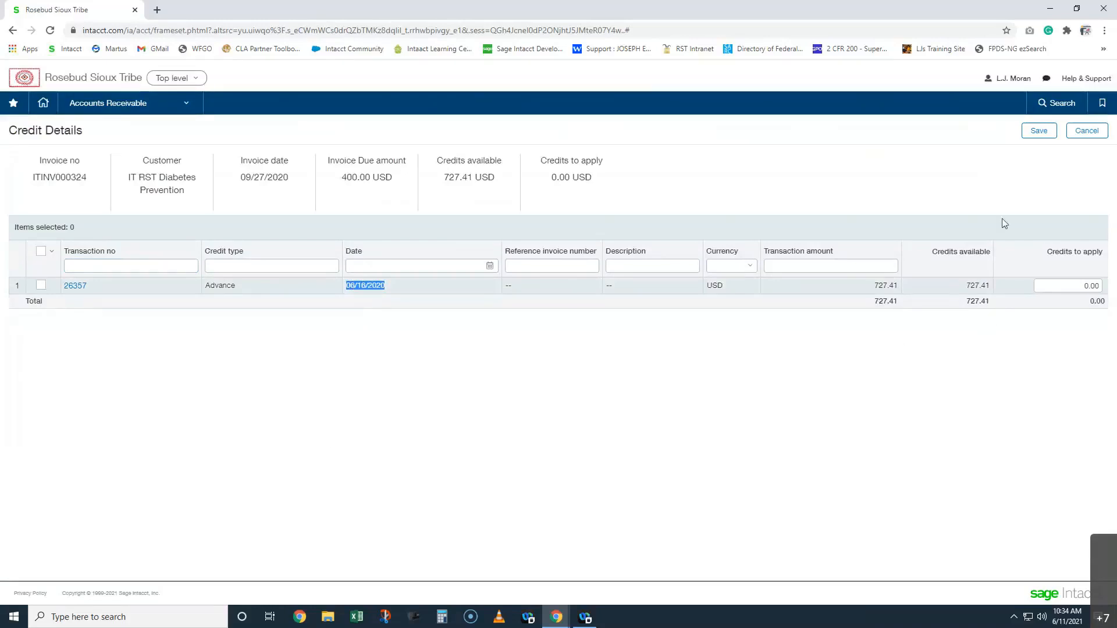
left_click(1094, 132)
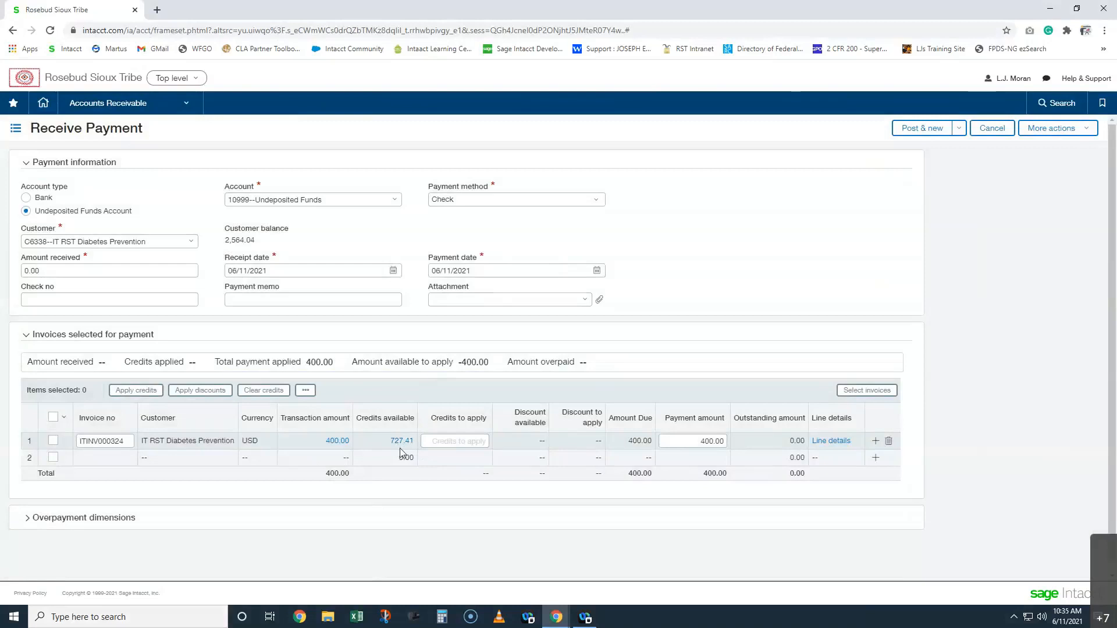
Change the customer to C5642--TUC RST Water and Sewer, switch to entity 24--Tribal Energy Account and set account 10999--Undeposited Funds.
left_click(95, 242)
type("tuc ")
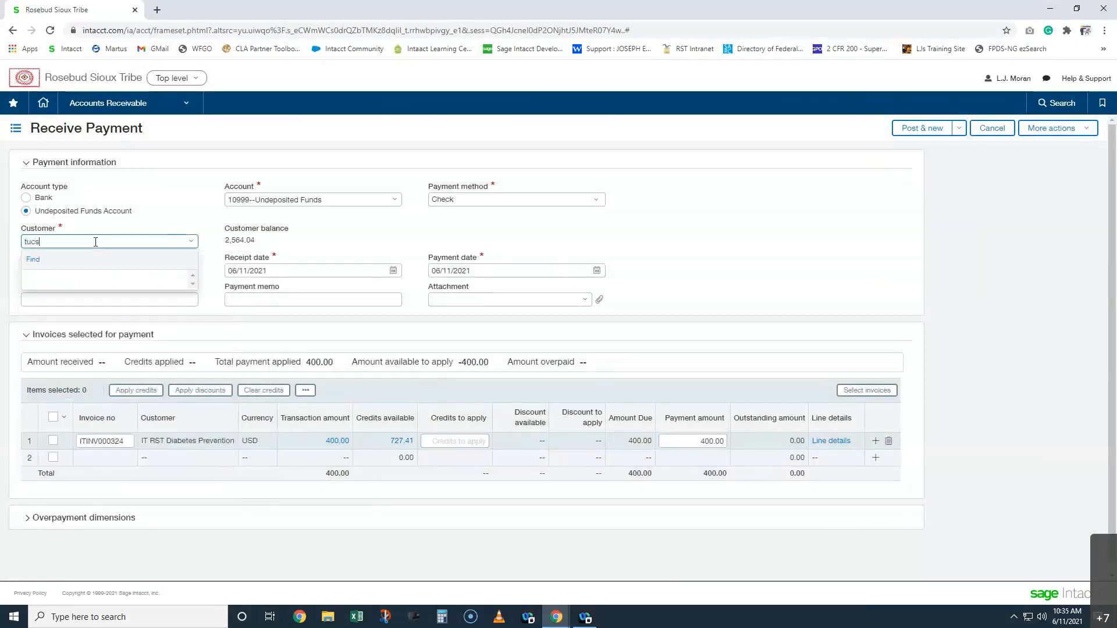
type("rst w")
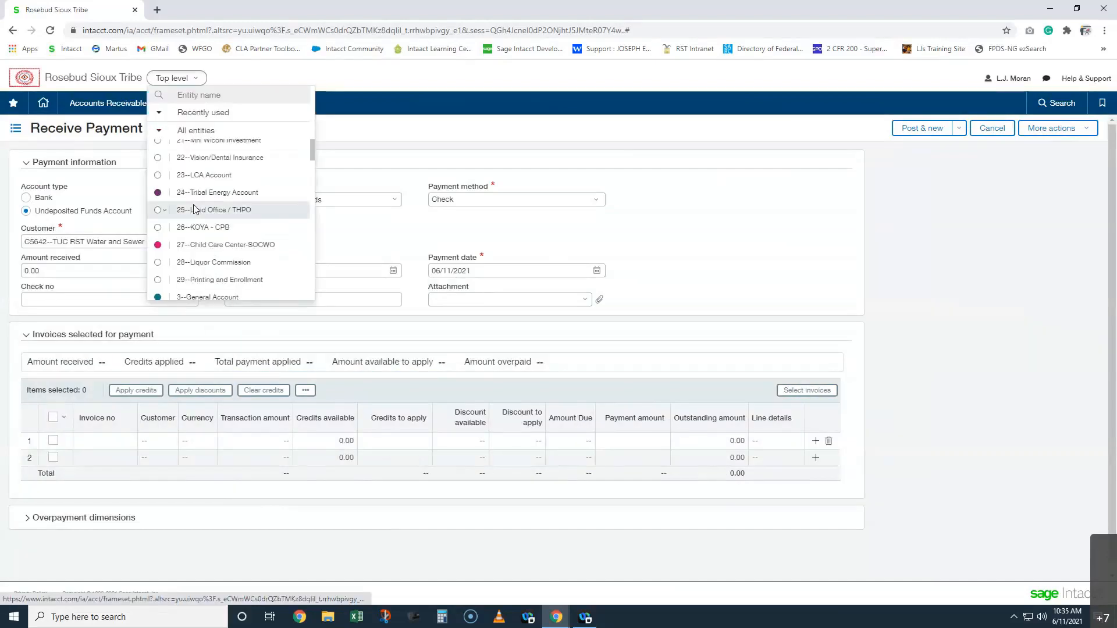
left_click(194, 196)
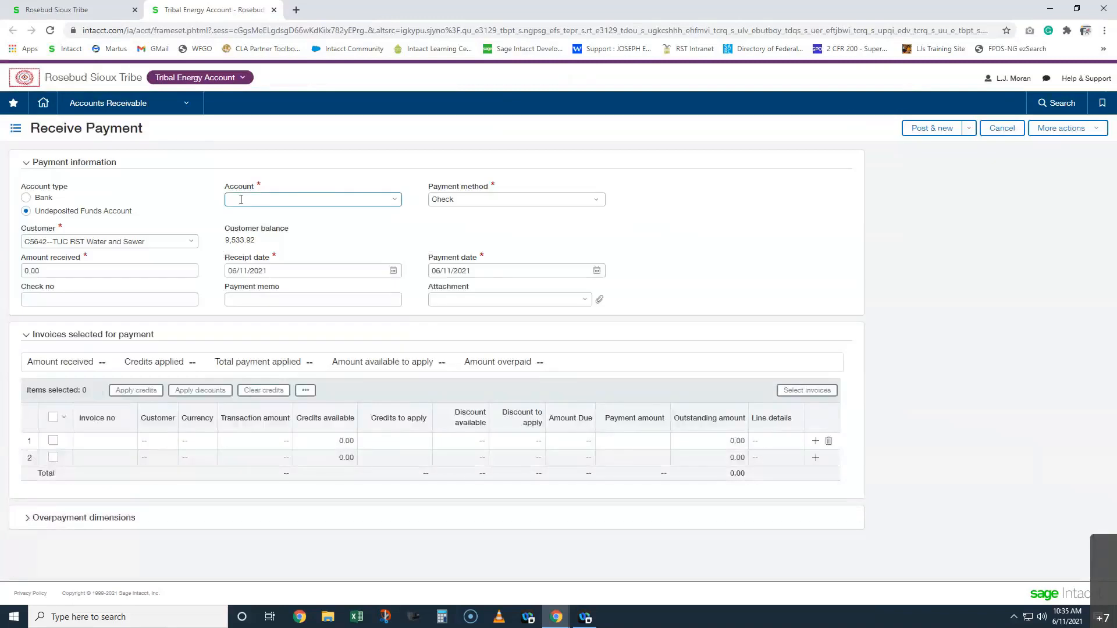
type("10999")
left_click(307, 244)
Review the dates and amounts of the customer's open invoices and add invoice TUC-00086 to the payment.
left_click(806, 390)
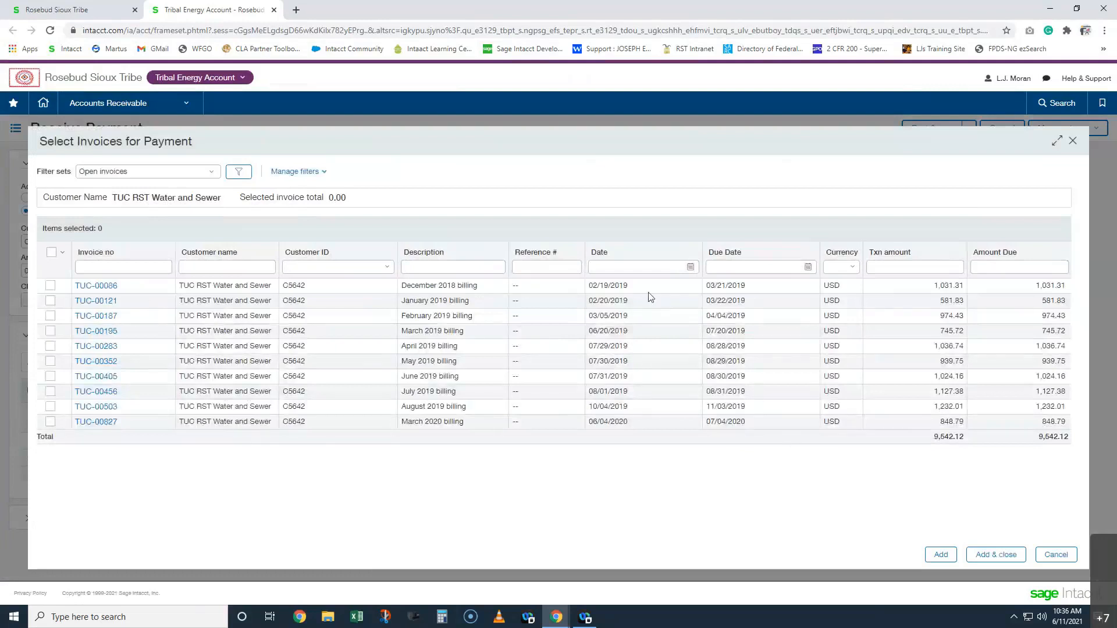
left_click_drag(628, 285, 586, 286)
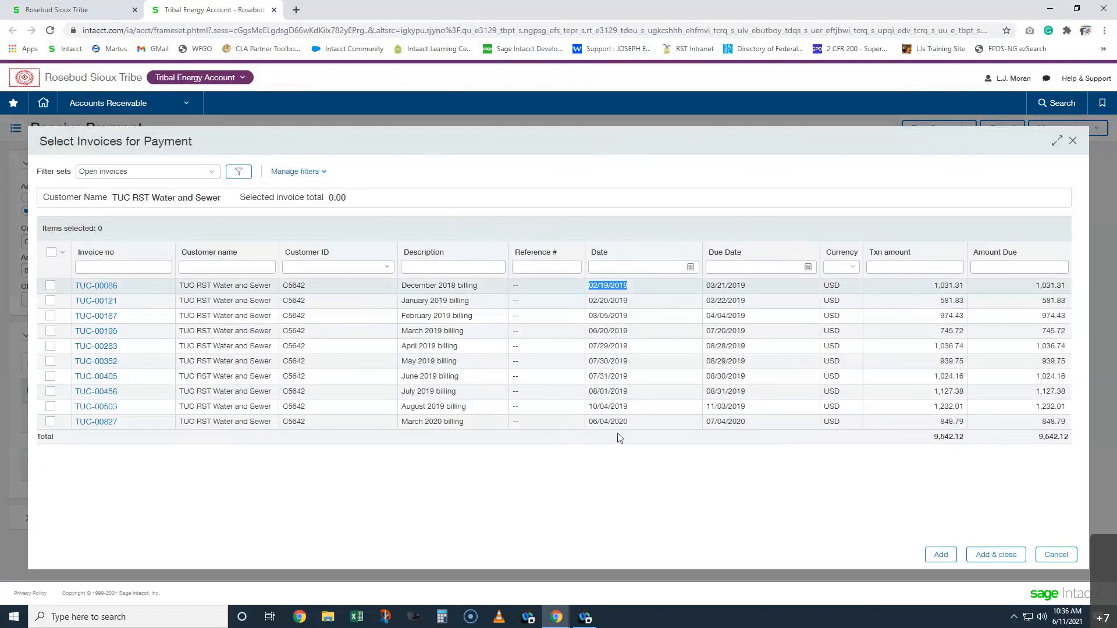
left_click_drag(638, 422, 593, 426)
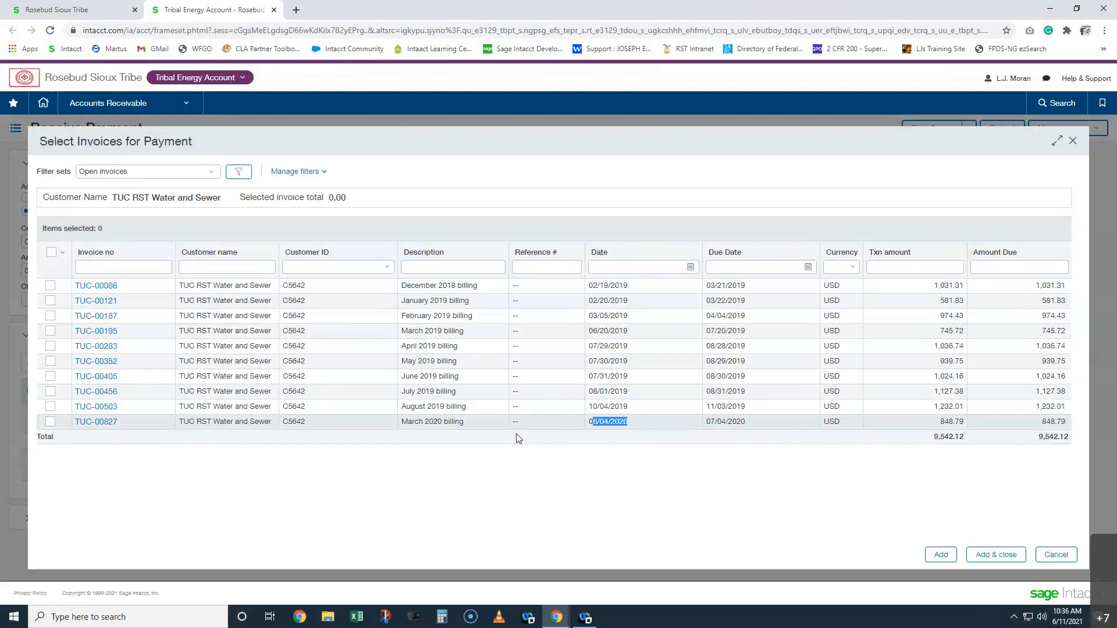
left_click_drag(911, 286, 960, 285)
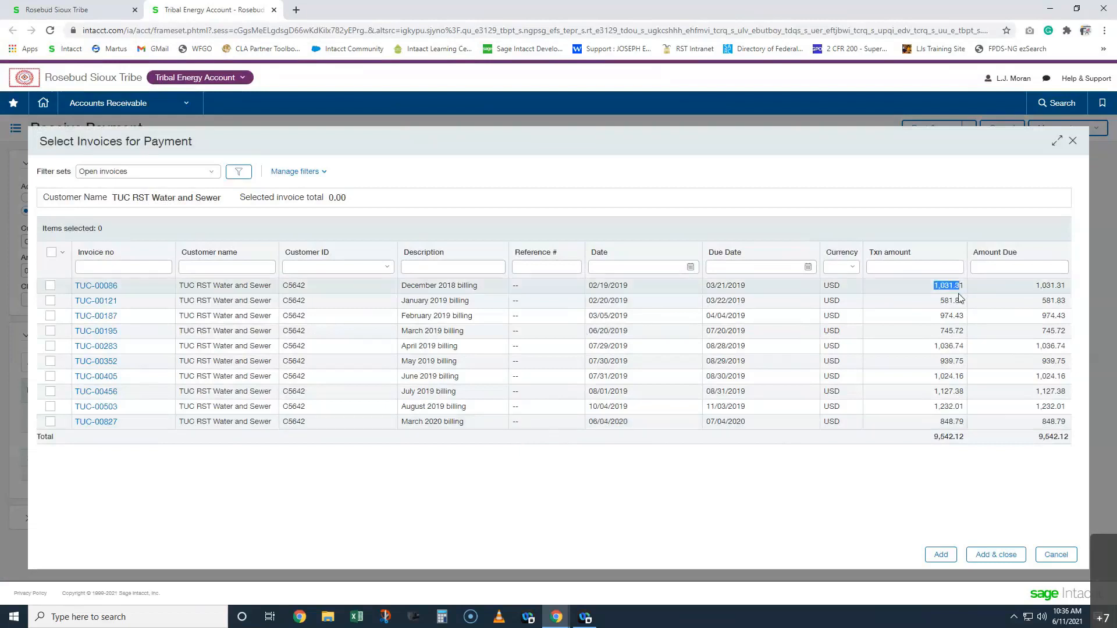
left_click(50, 286)
left_click(996, 554)
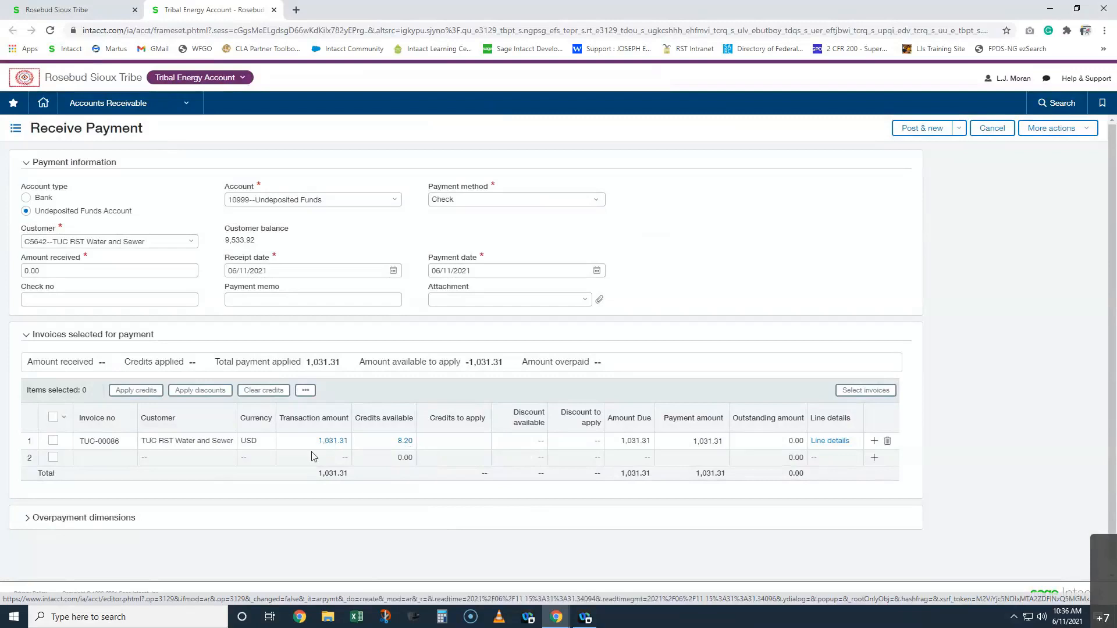
Check the remaining open invoices, and examine the credit details for invoice TUC-00086 without applying the credit.
left_click(865, 390)
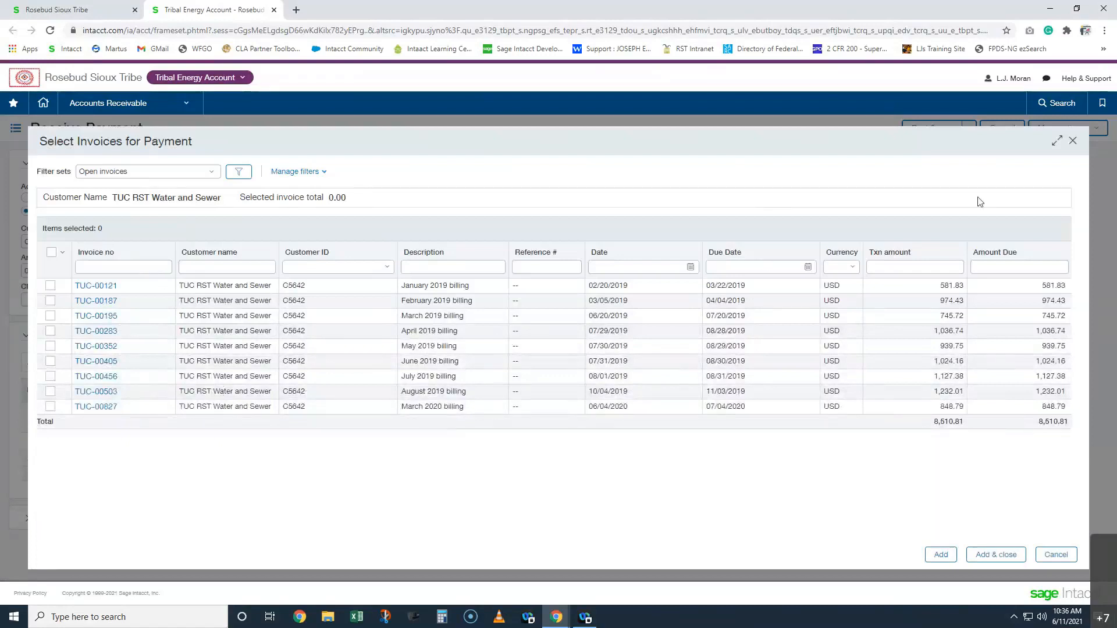
left_click(1073, 142)
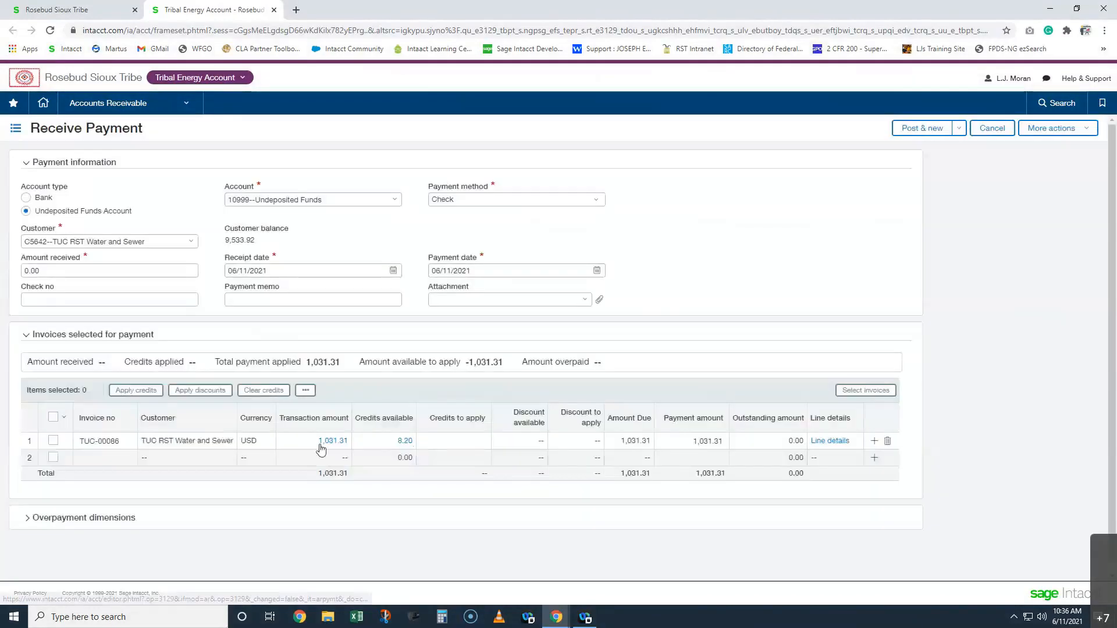
left_click(405, 441)
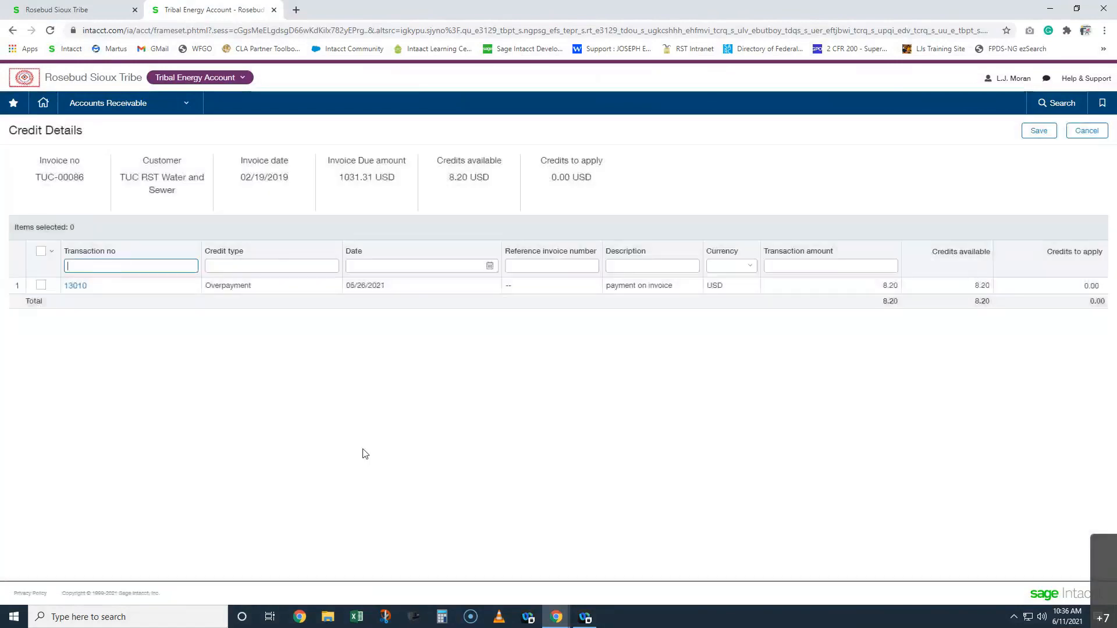
left_click_drag(393, 286, 345, 287)
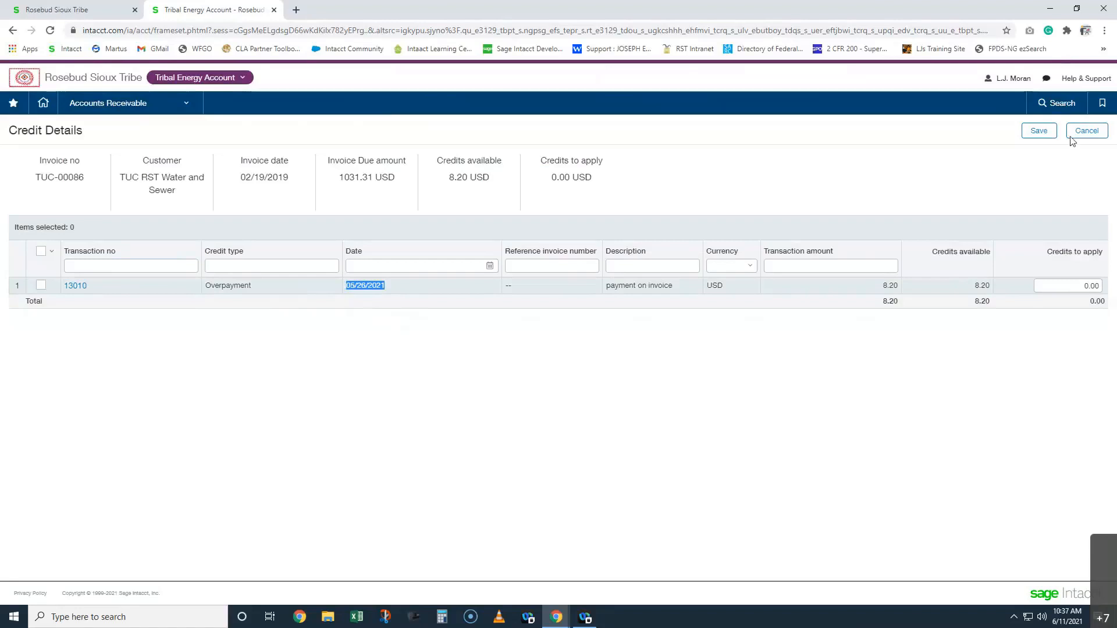
left_click(1086, 131)
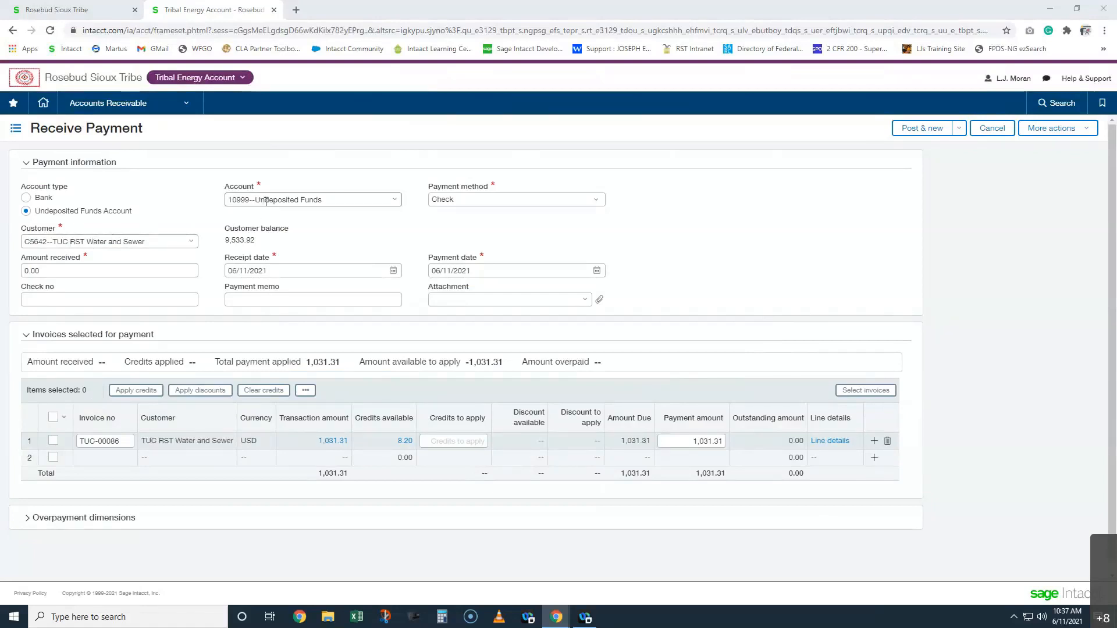
Try account 10999 under the Bank account type, and return the payment to Undeposited Funds Account with 10999--Undeposited Funds.
left_click(27, 198)
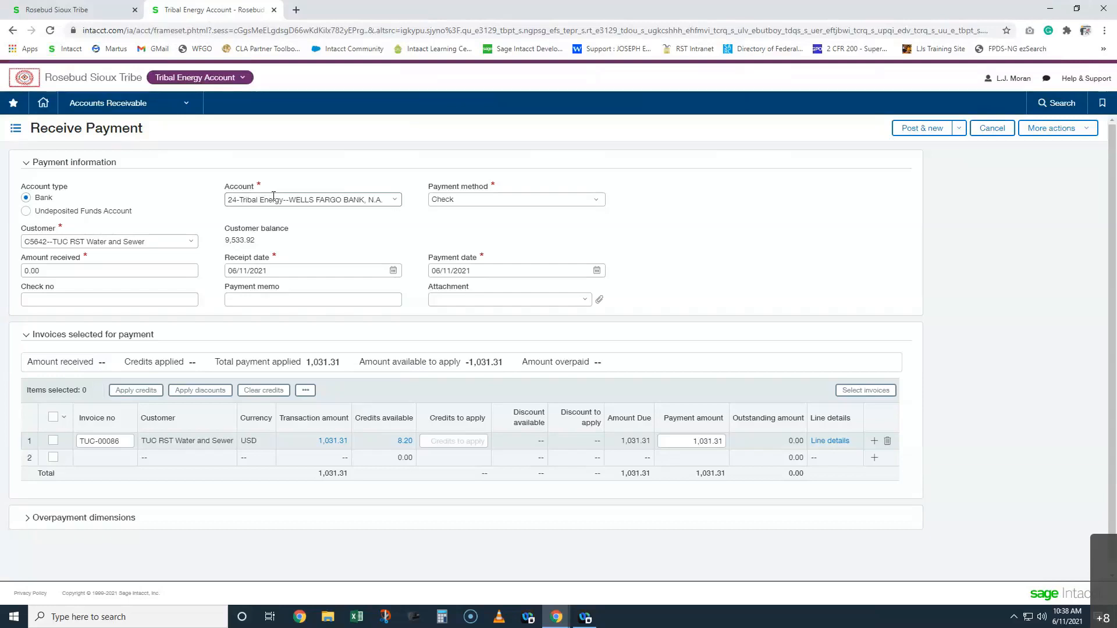
left_click(273, 196)
type("10999")
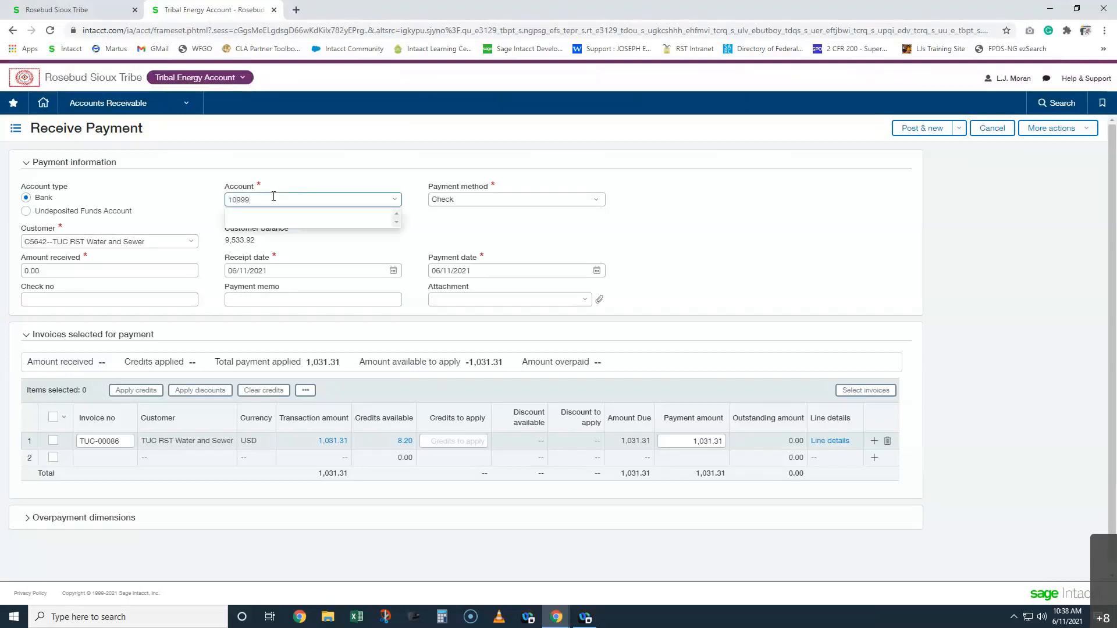
left_click(281, 212)
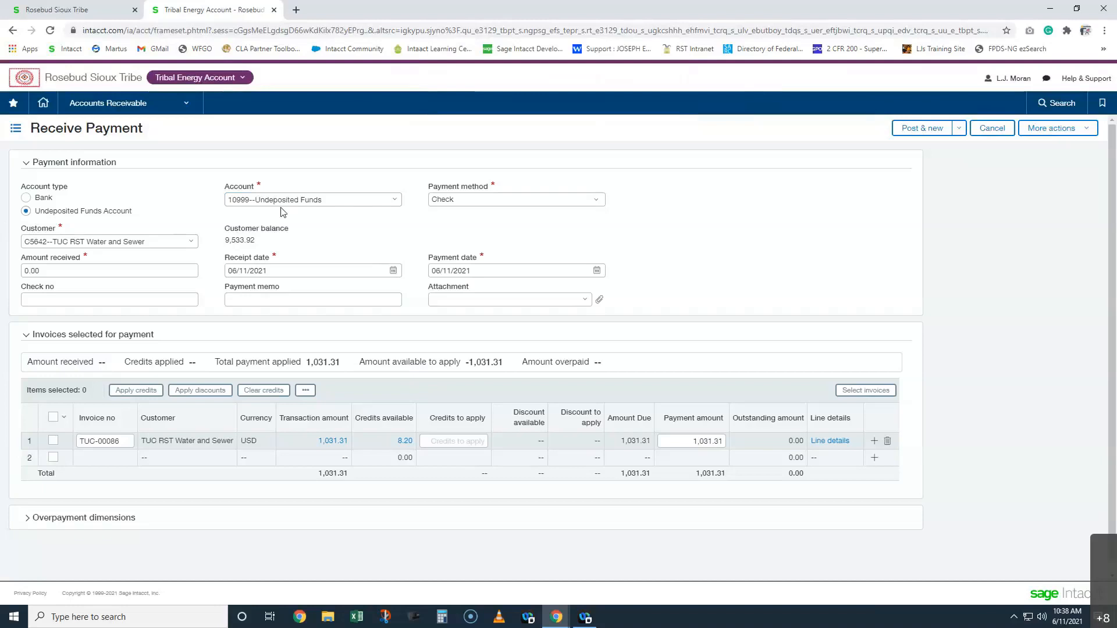
In the Adult Correction Commissary entity, start a deposit for bank account 60-AC Commissary and examine the undeposited payments listed for it.
left_click(186, 108)
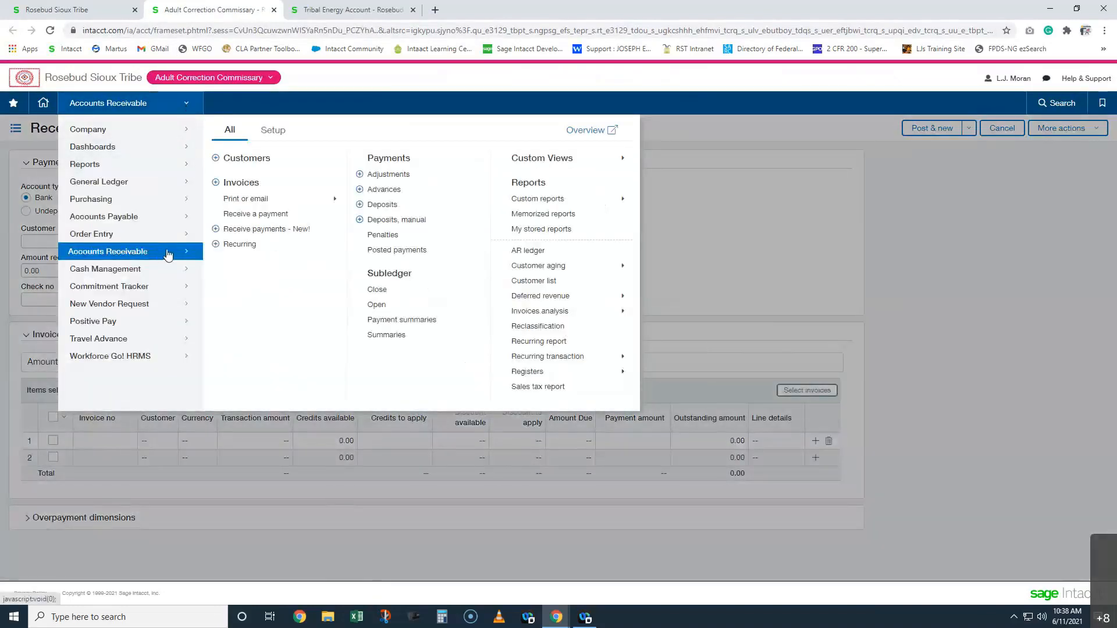
left_click(359, 205)
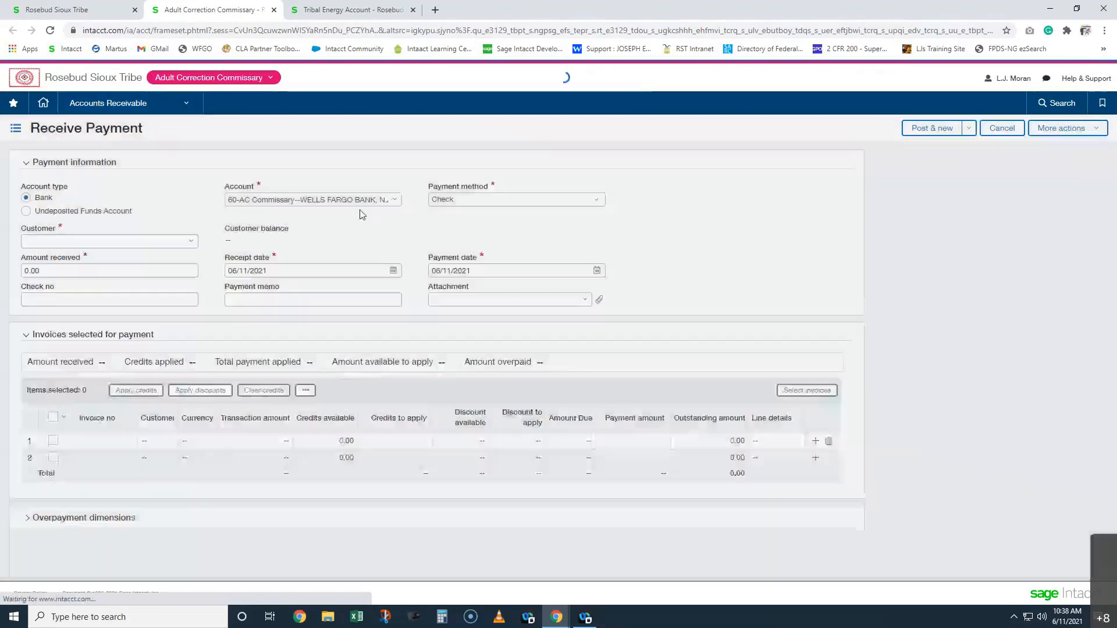
type("60")
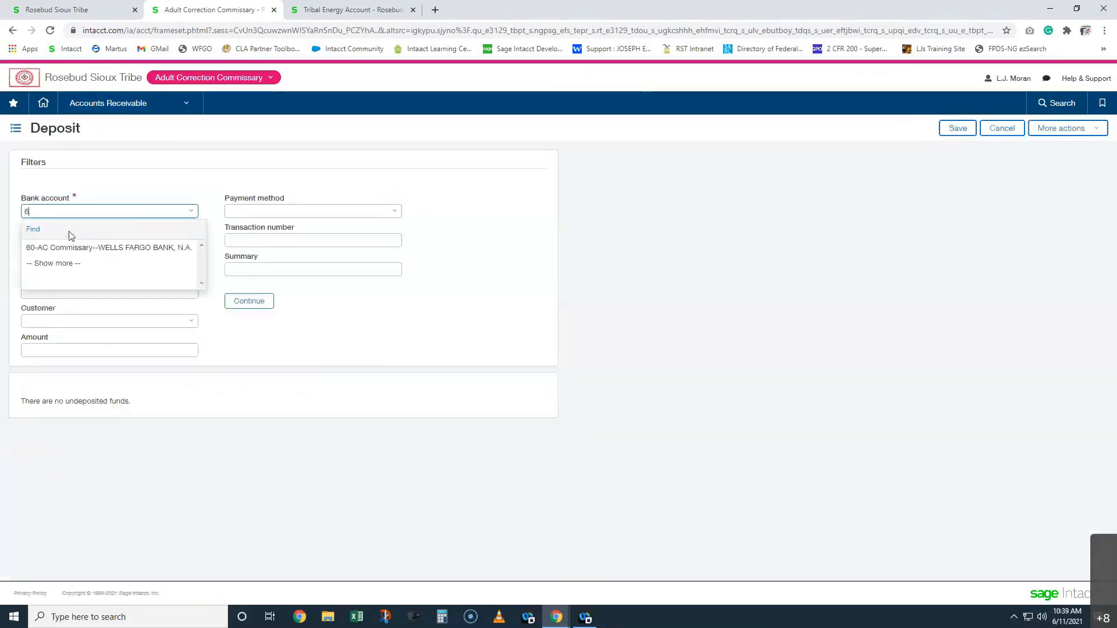
left_click(72, 245)
left_click(237, 299)
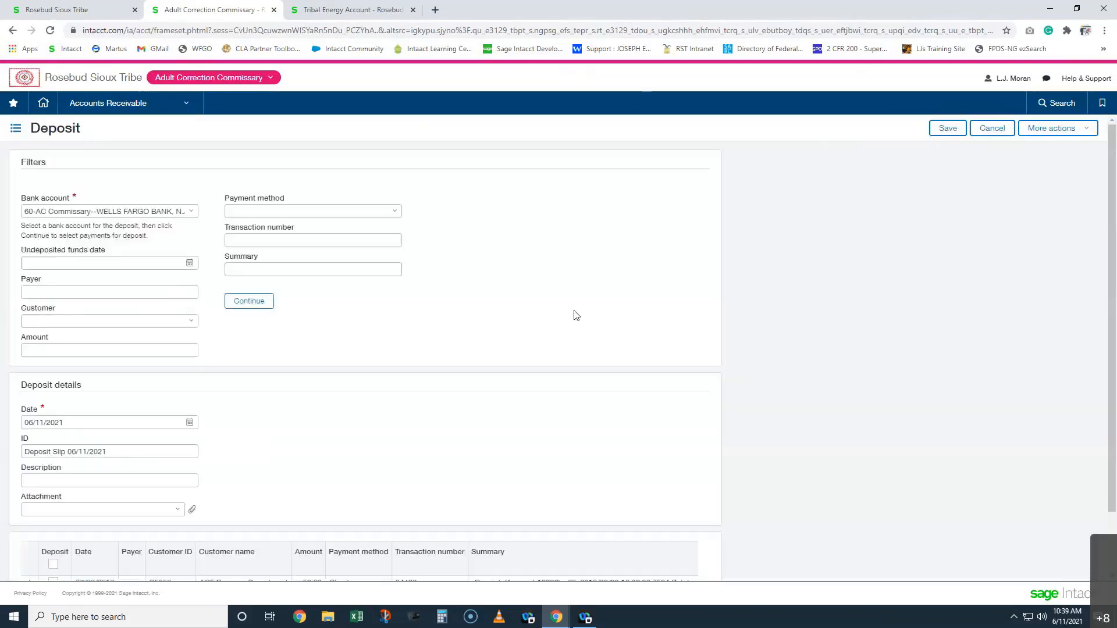
scroll(536, 381, "down", 1)
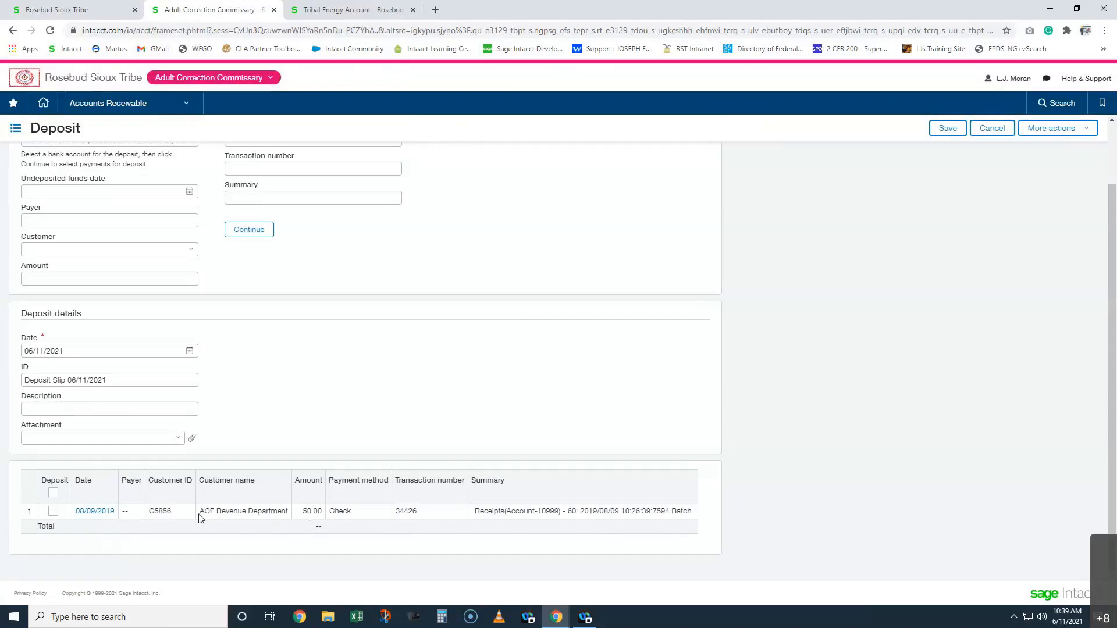
left_click_drag(199, 511, 291, 514)
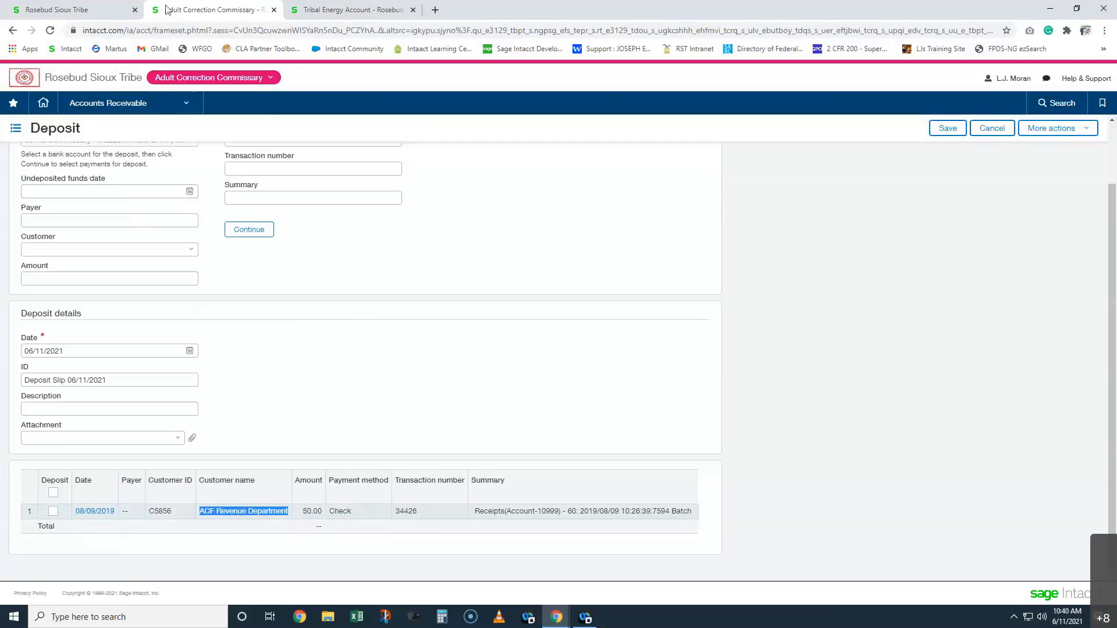
Switch to the top-level session and set up an Accounts Receivable Receipts Register for 08/01/2019 through 08/31/2019.
left_click(76, 9)
left_click(120, 105)
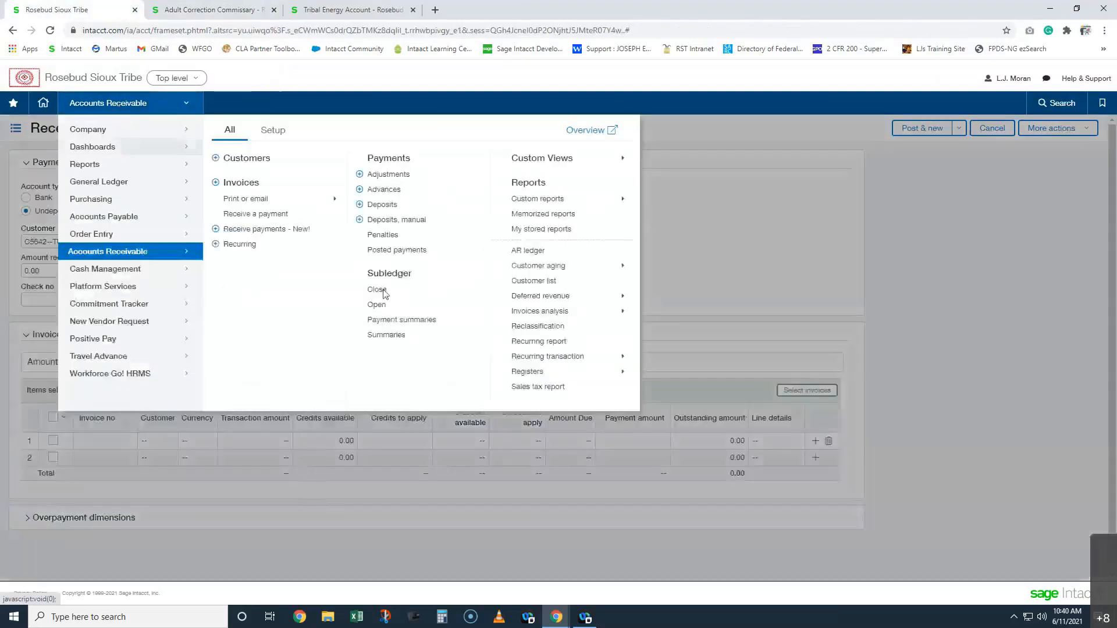
left_click(585, 373)
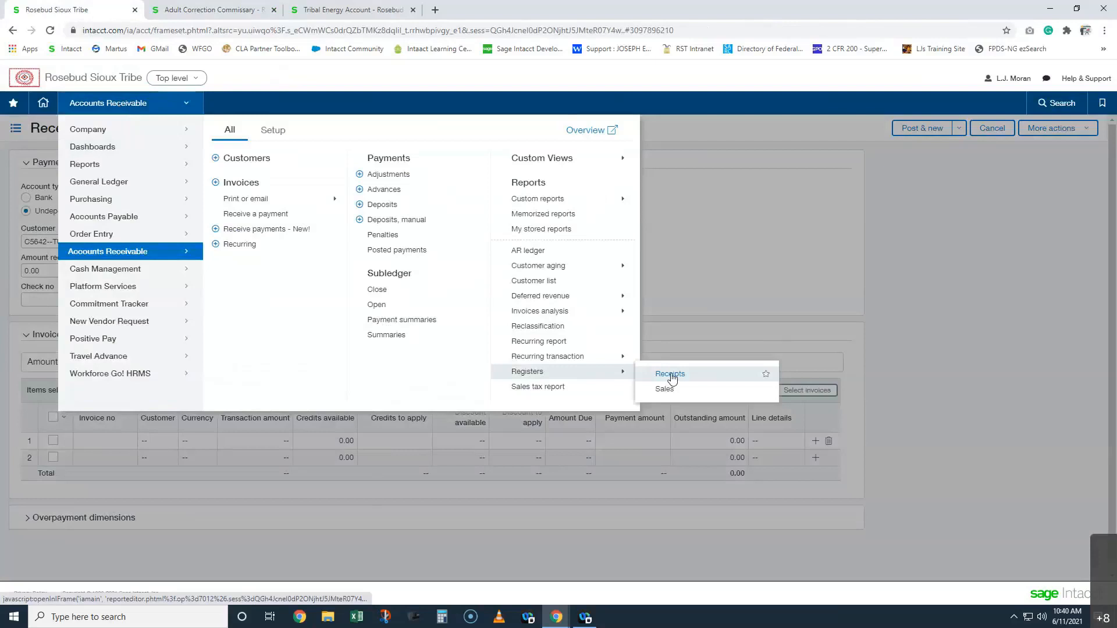
left_click(670, 374)
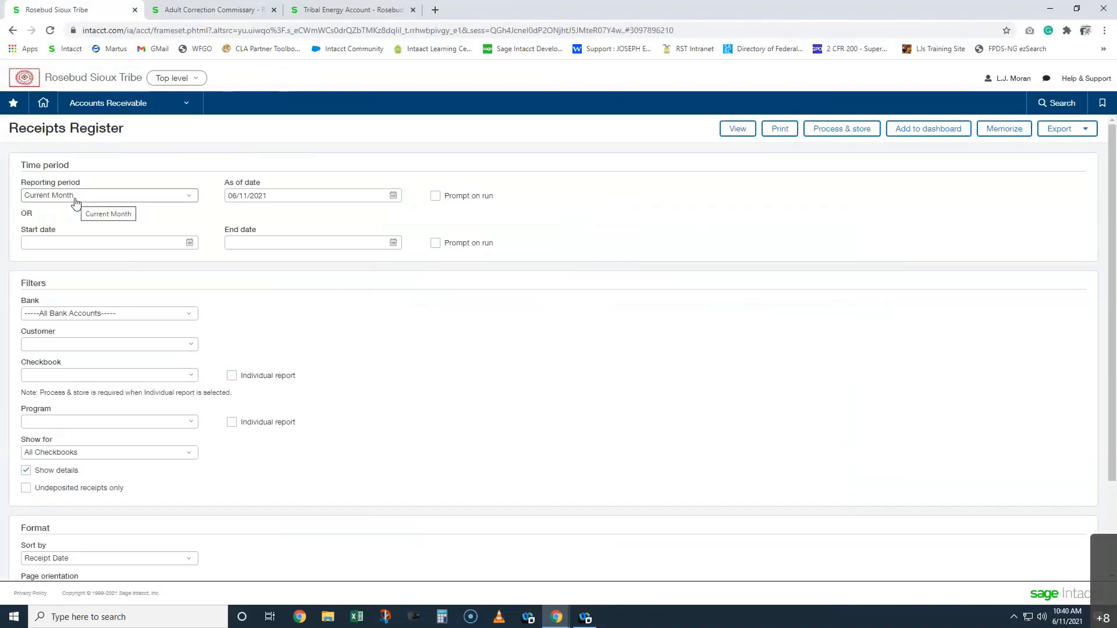
left_click(121, 239)
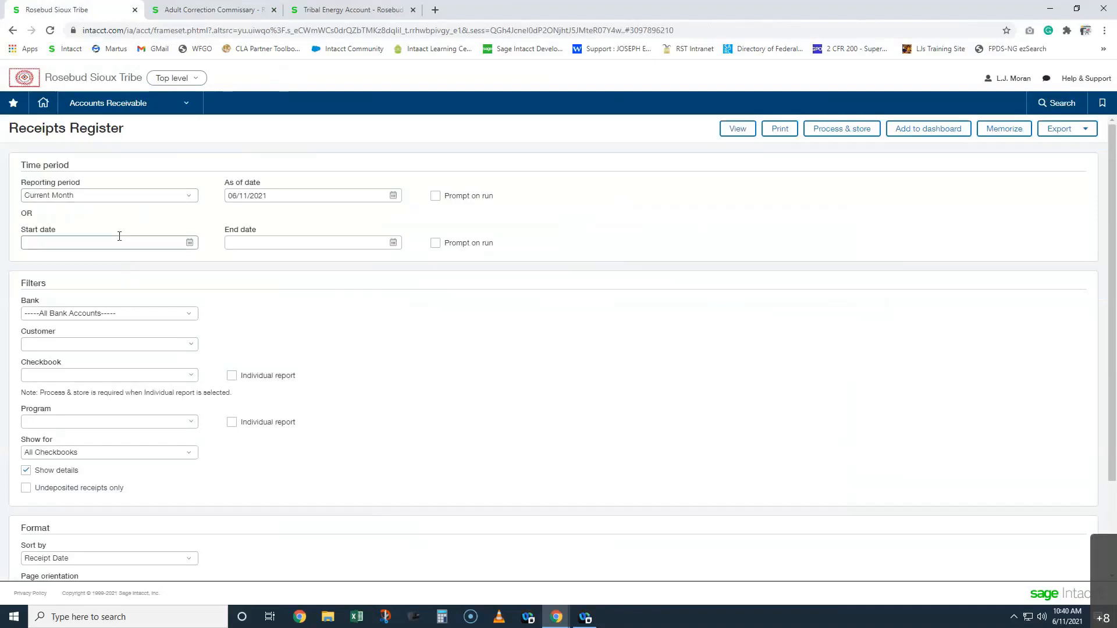
type("8/1/2019")
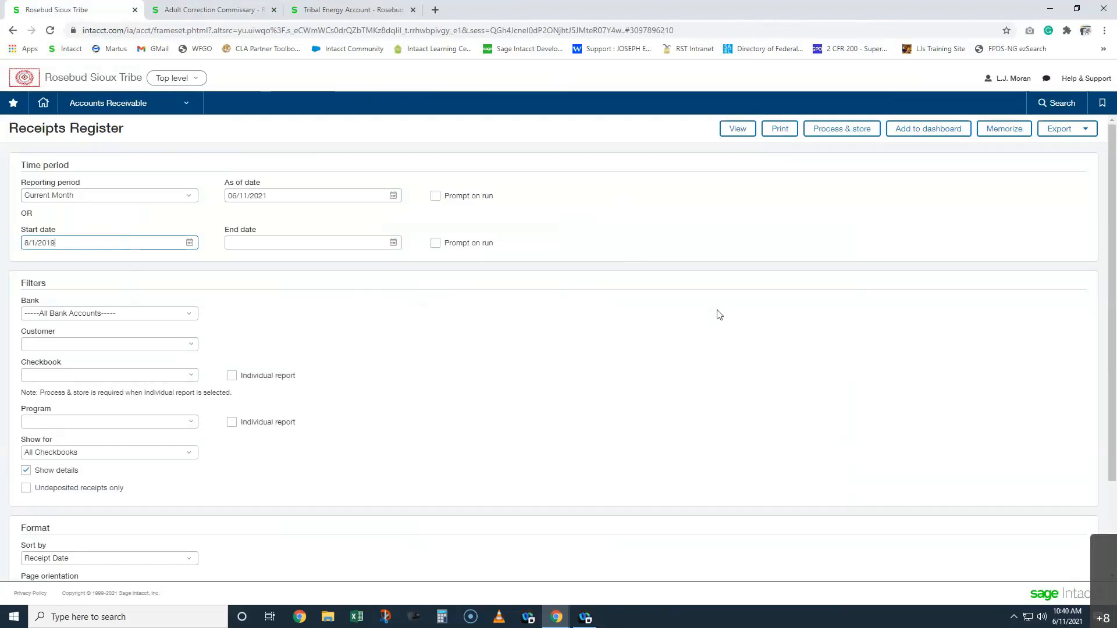
key("Tab")
type("8/1")
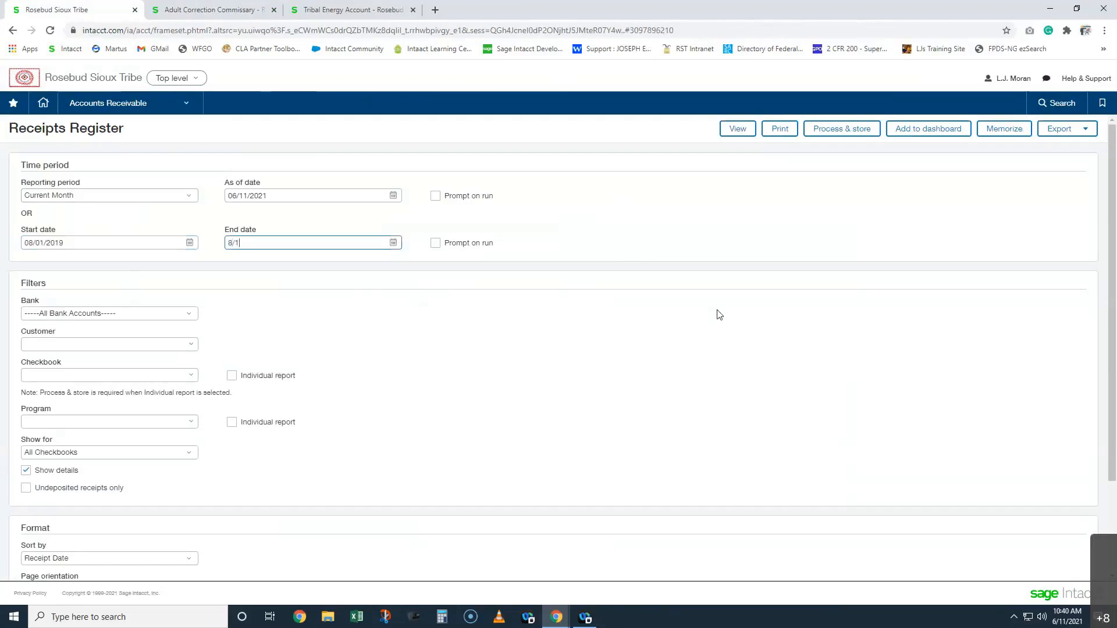
type("31/2019")
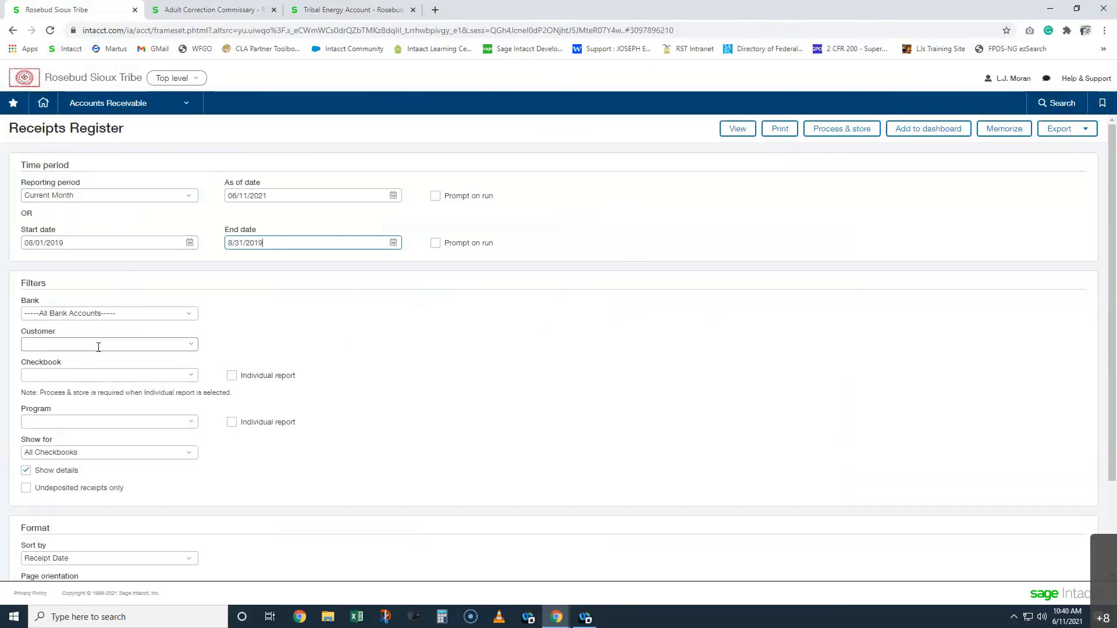
Filter the Receipts Register by customer ACF Revenue Department, checkbook 60--Adult Correction Commissary and program 101--Adult Corrections.
left_click(212, 10)
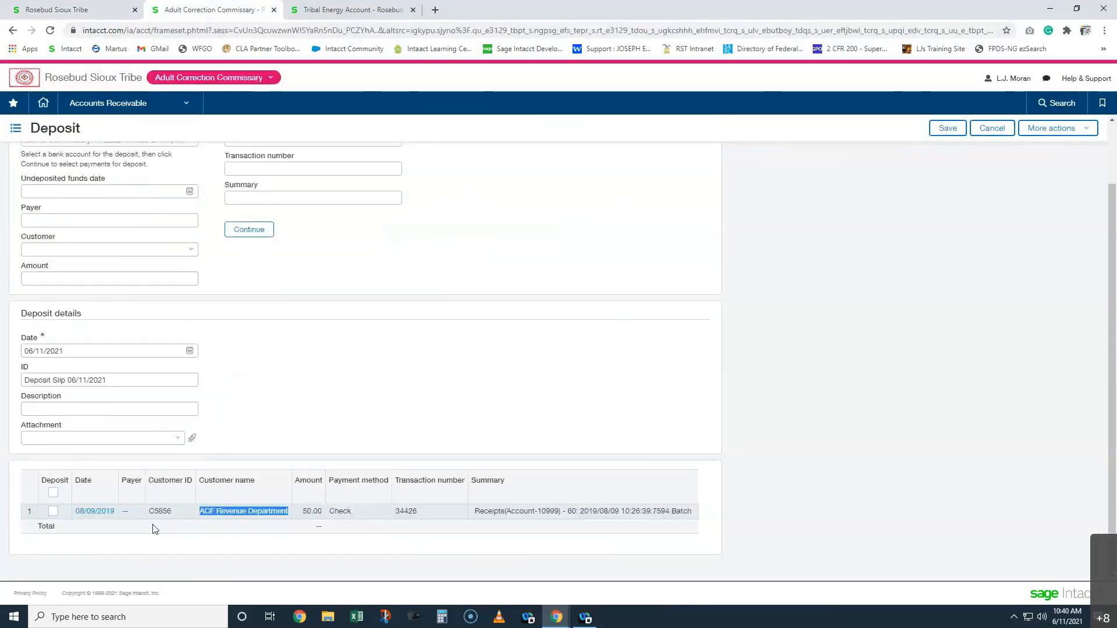
left_click(58, 9)
left_click(77, 346)
type("c5856")
left_click(117, 381)
left_click(106, 376)
type("60")
left_click(84, 412)
left_click(76, 421)
type("ad")
left_click(87, 474)
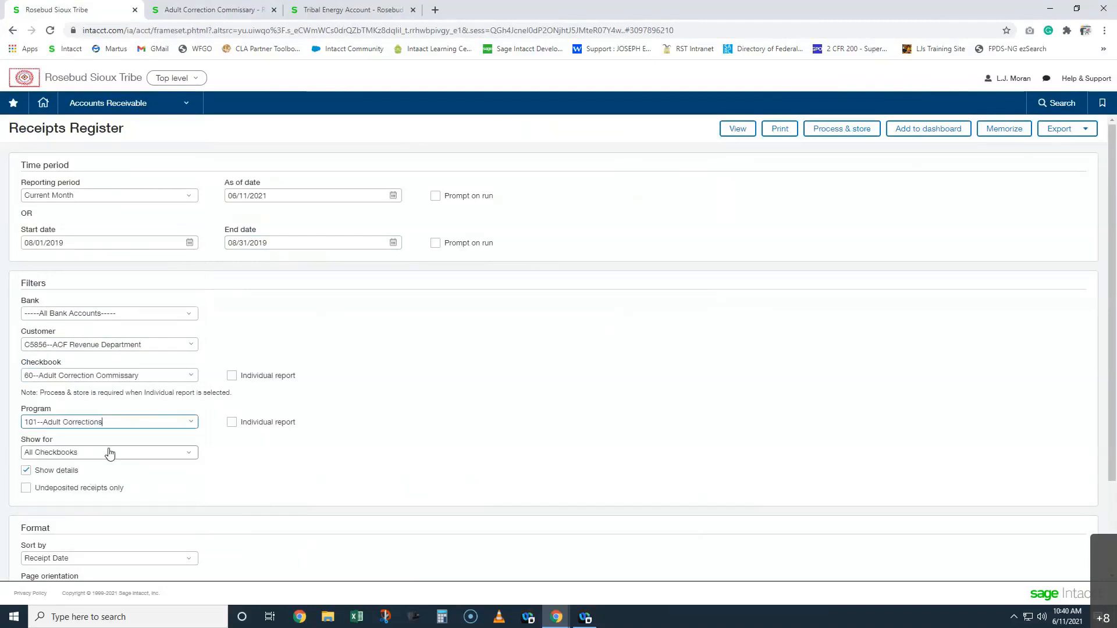
Limit the Receipts Register to undeposited receipts only, run it, and examine the receipt's transaction number and deposit status.
left_click(29, 491)
left_click(26, 490)
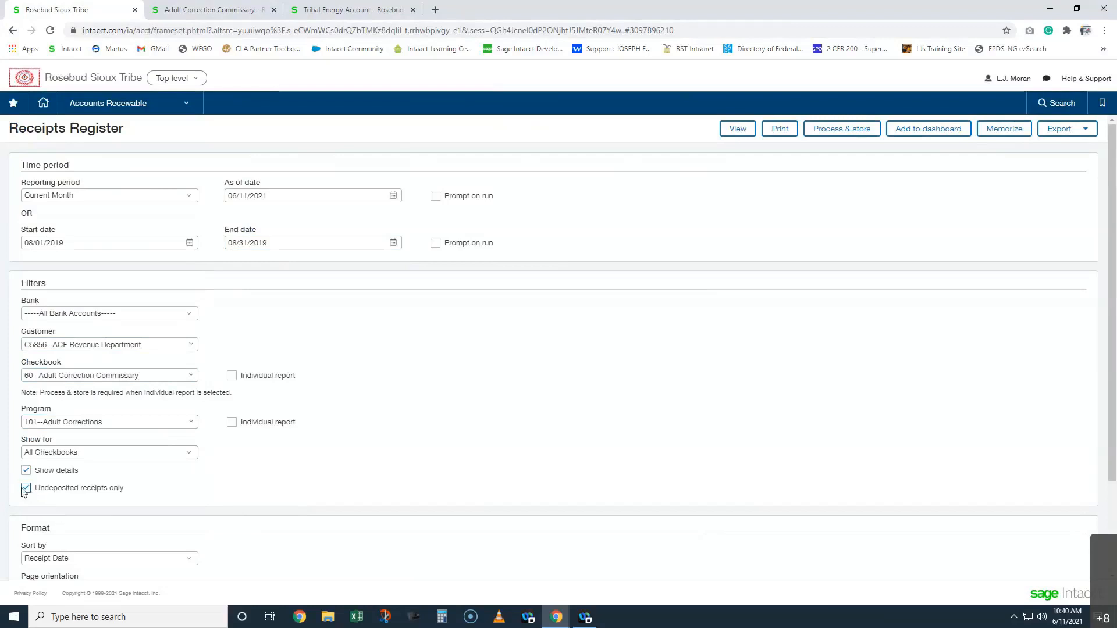
left_click(738, 129)
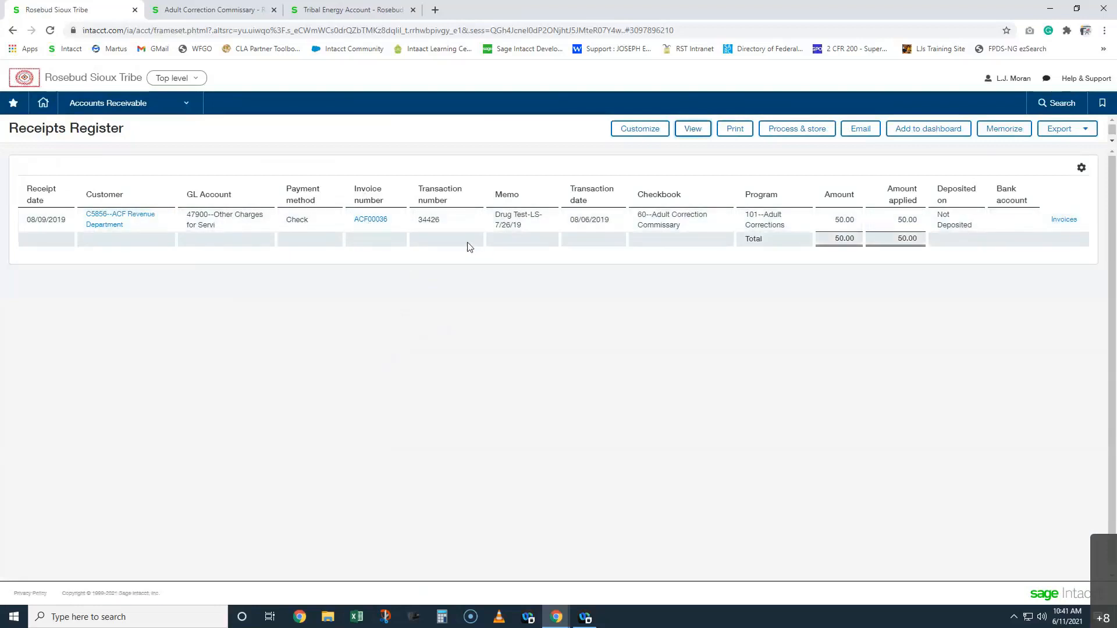
left_click_drag(435, 219, 418, 219)
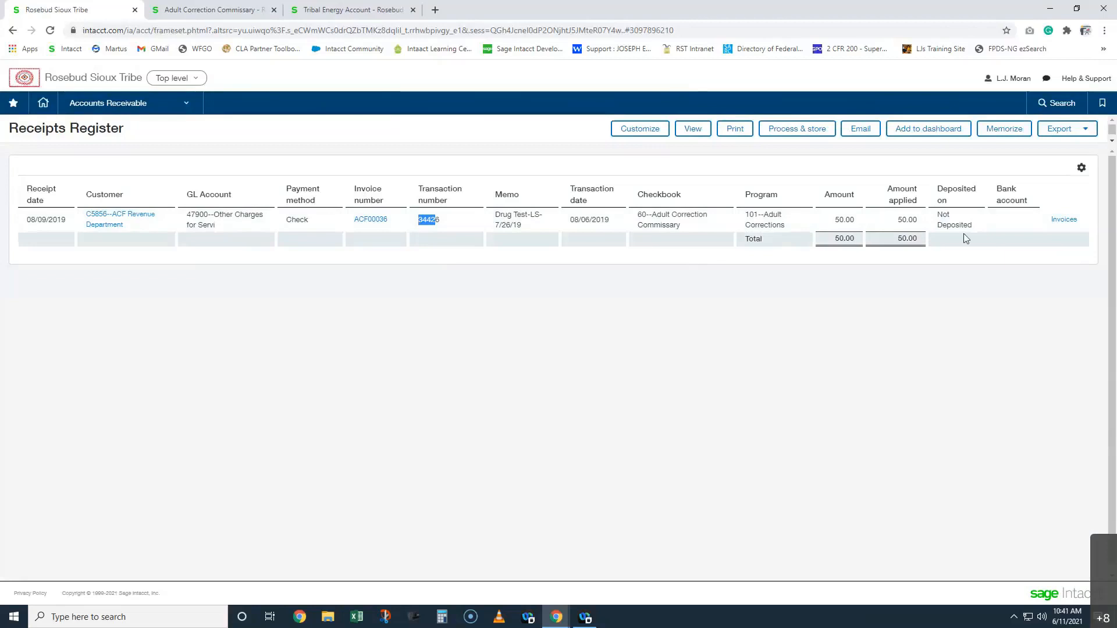
left_click(940, 190)
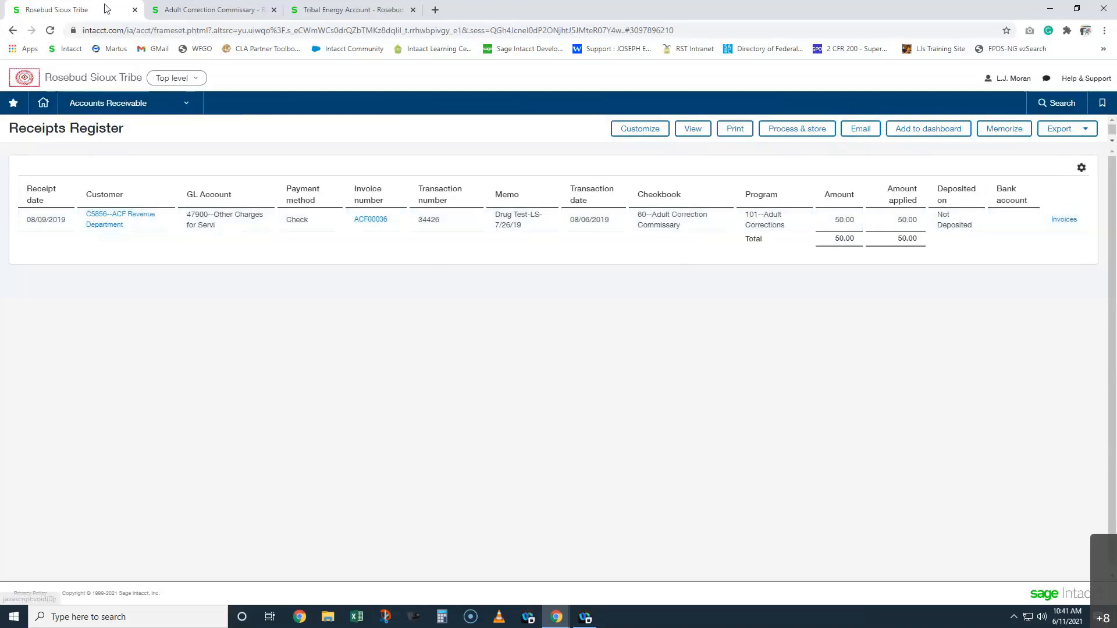
Run a General Ledger trial balance for the current month, filtered to checkbook 60 and program 101--Adult Corrections.
left_click(124, 105)
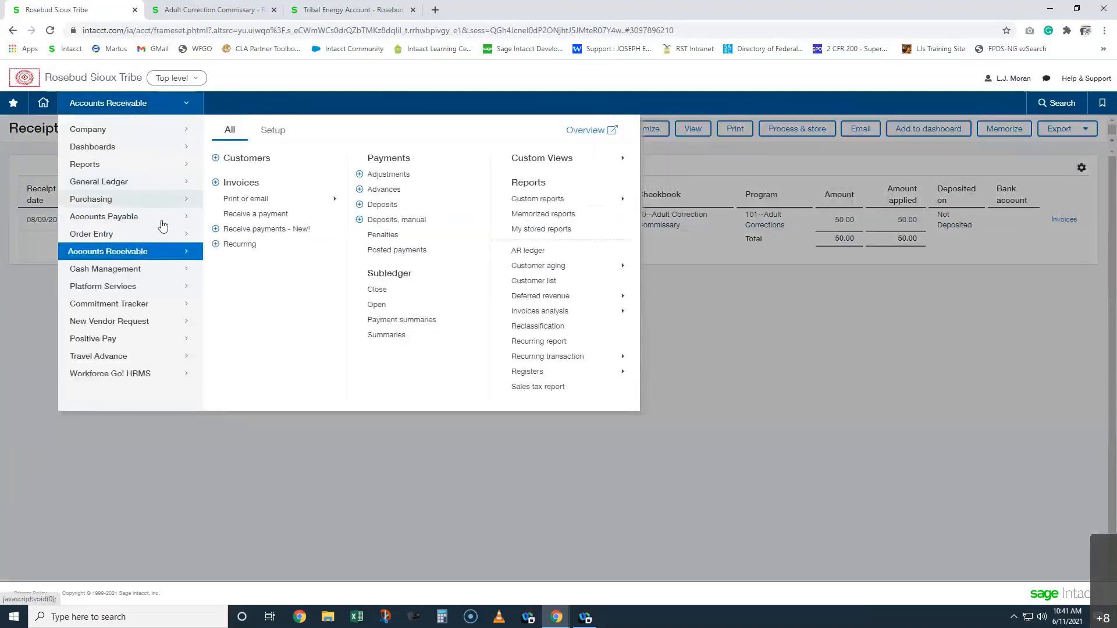
mouse_move(134, 186)
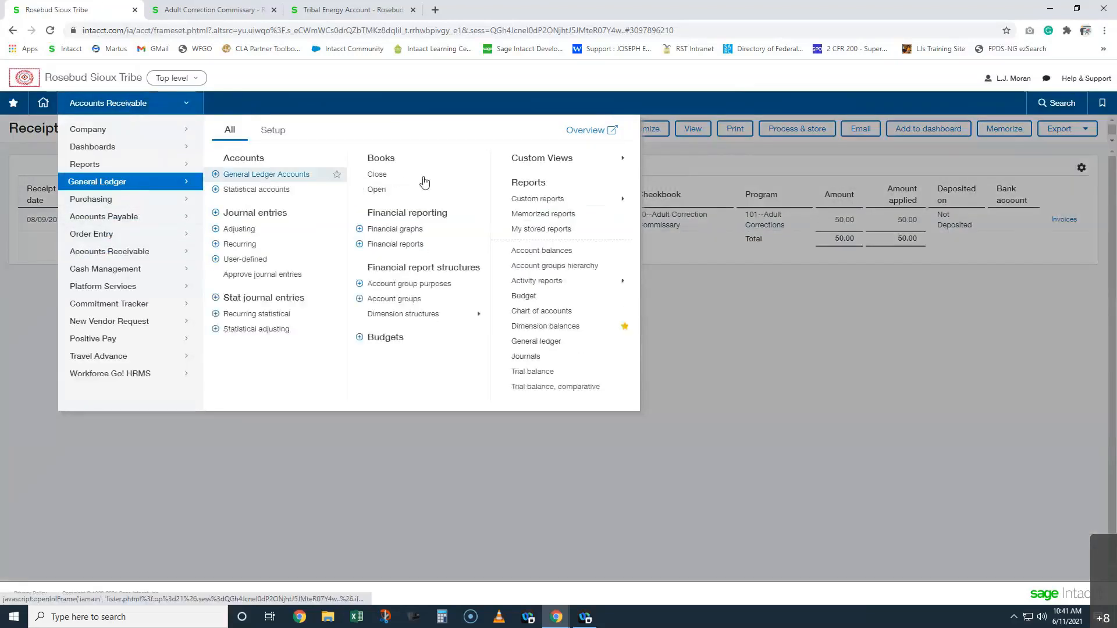
left_click(520, 375)
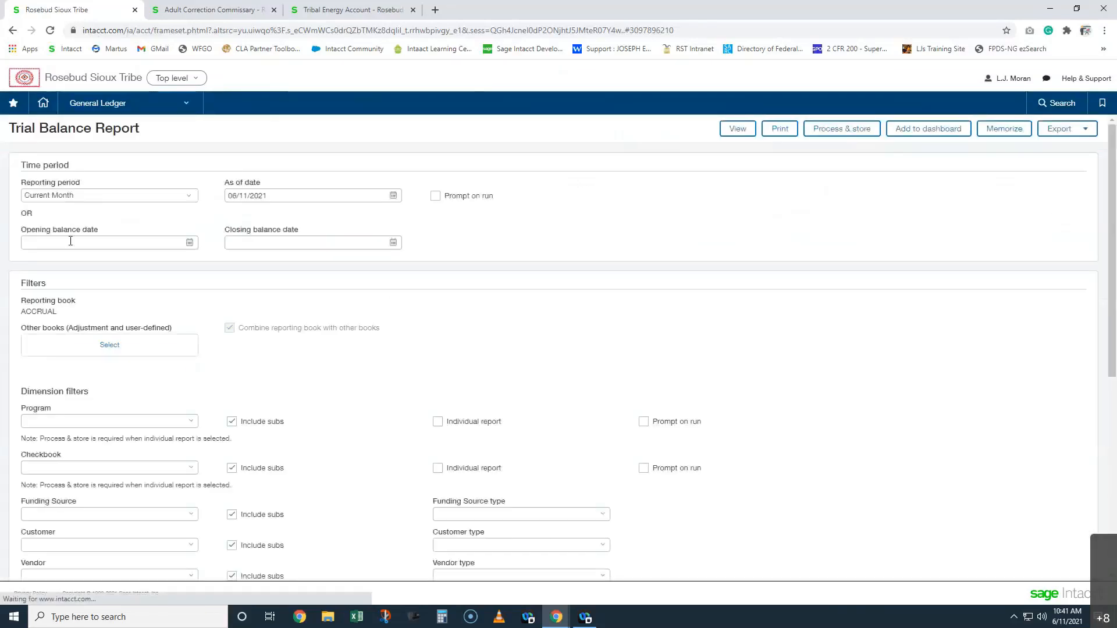
left_click(71, 471)
type("60")
left_click(68, 501)
left_click(68, 419)
type("101")
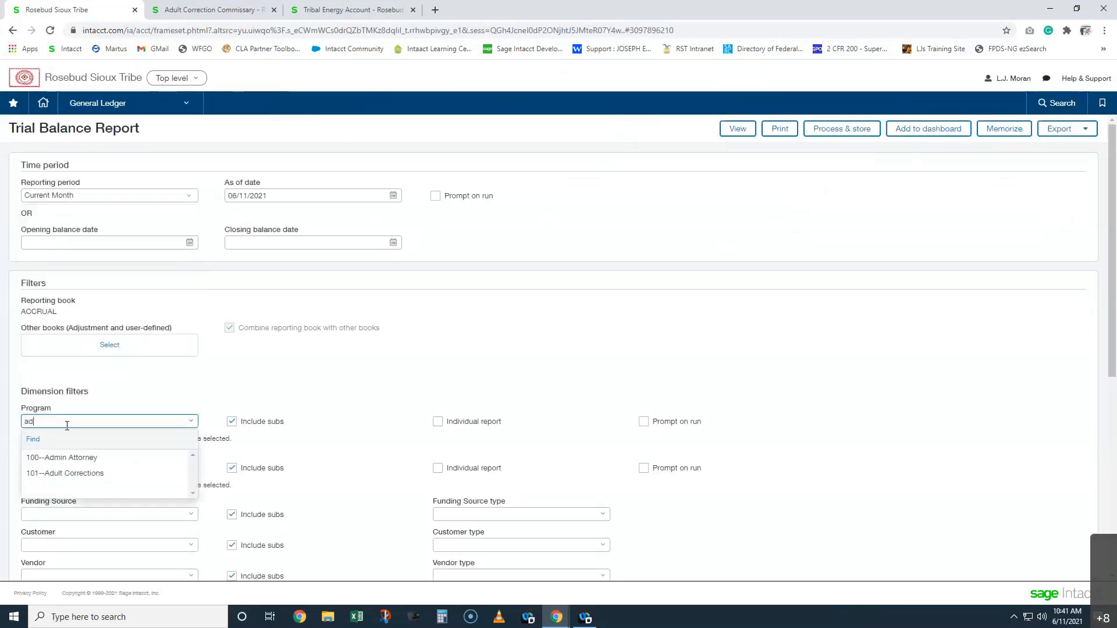
left_click(58, 471)
left_click(737, 129)
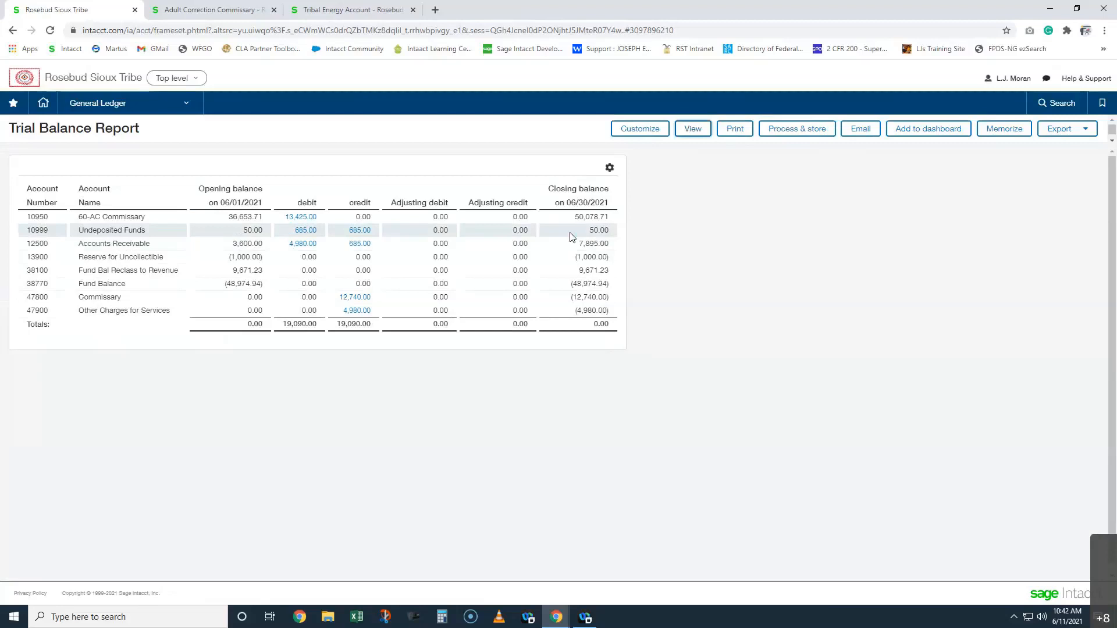
Set up a Cash Management Deposits Register covering 08/01/2019 through 08/31/2019.
left_click(124, 103)
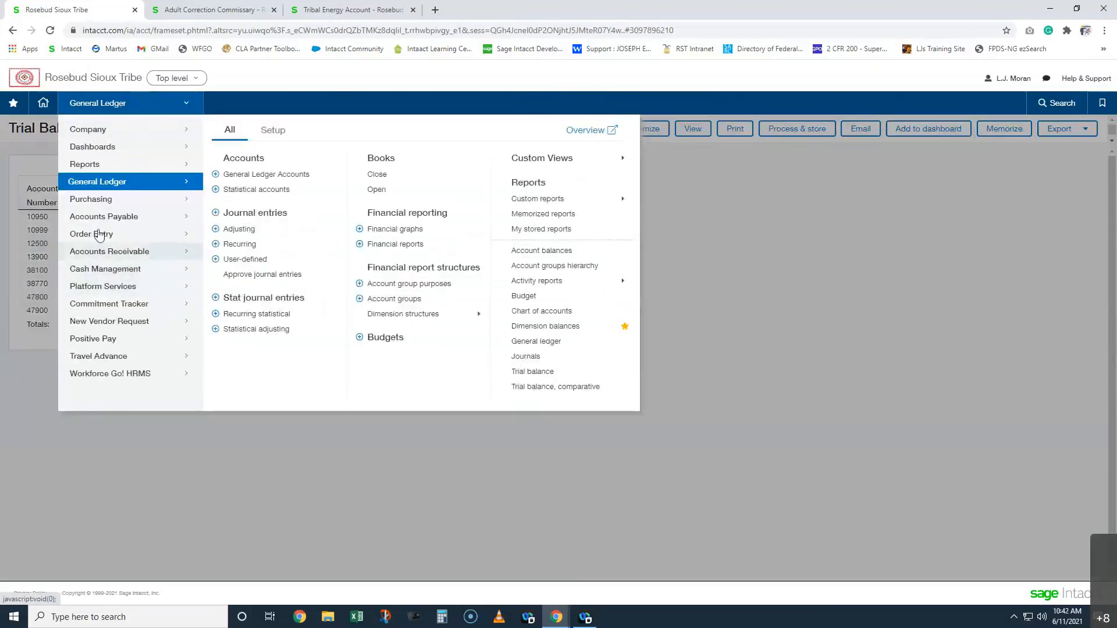
left_click(124, 269)
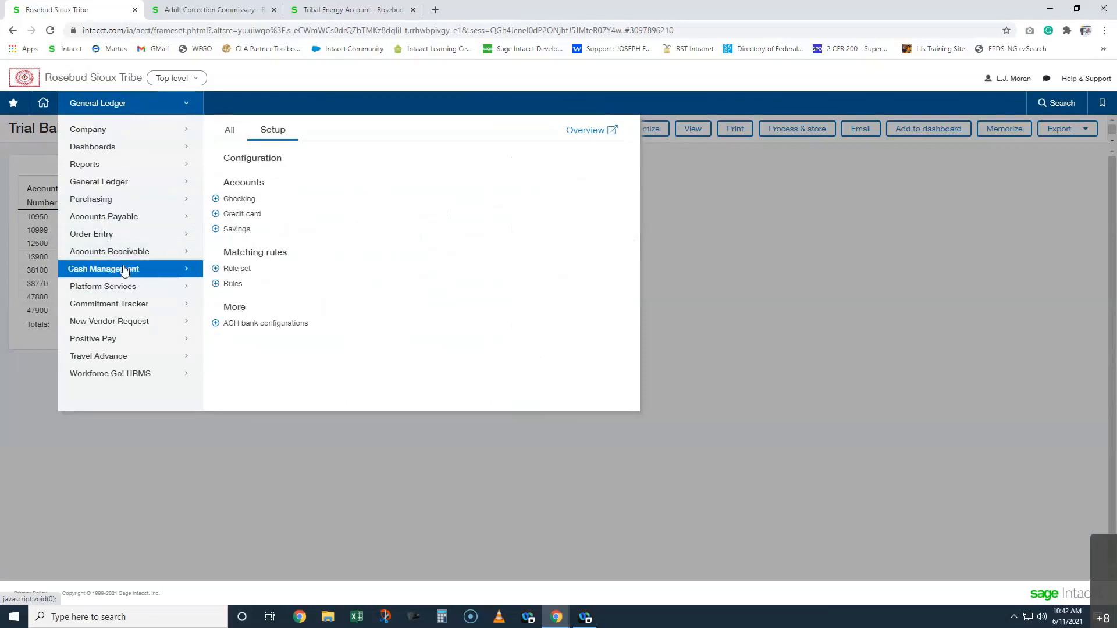
left_click(231, 131)
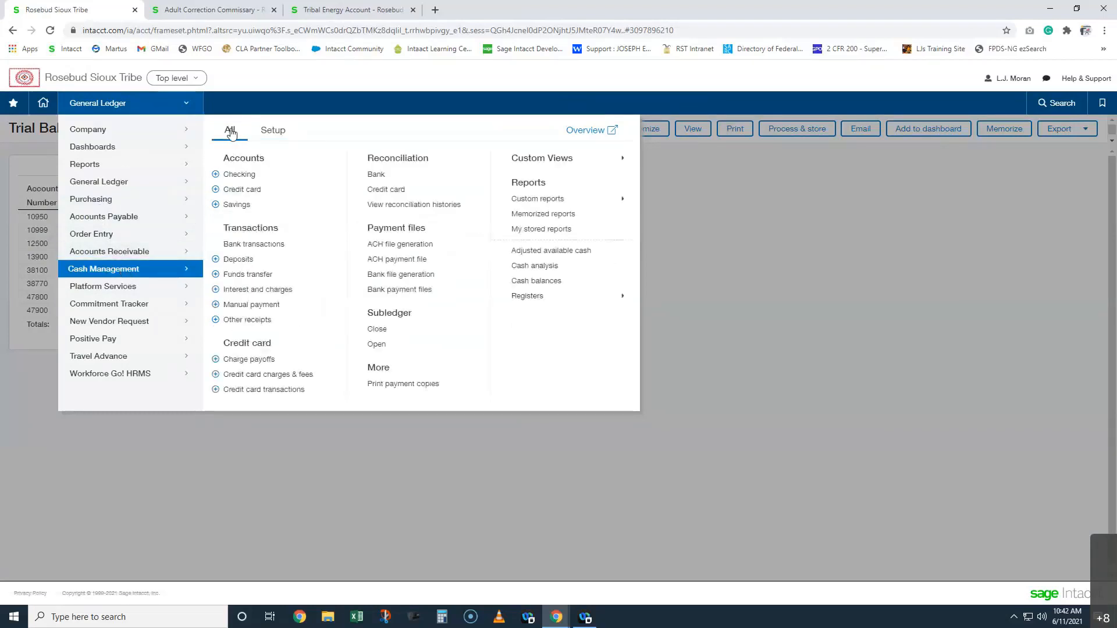
left_click(550, 297)
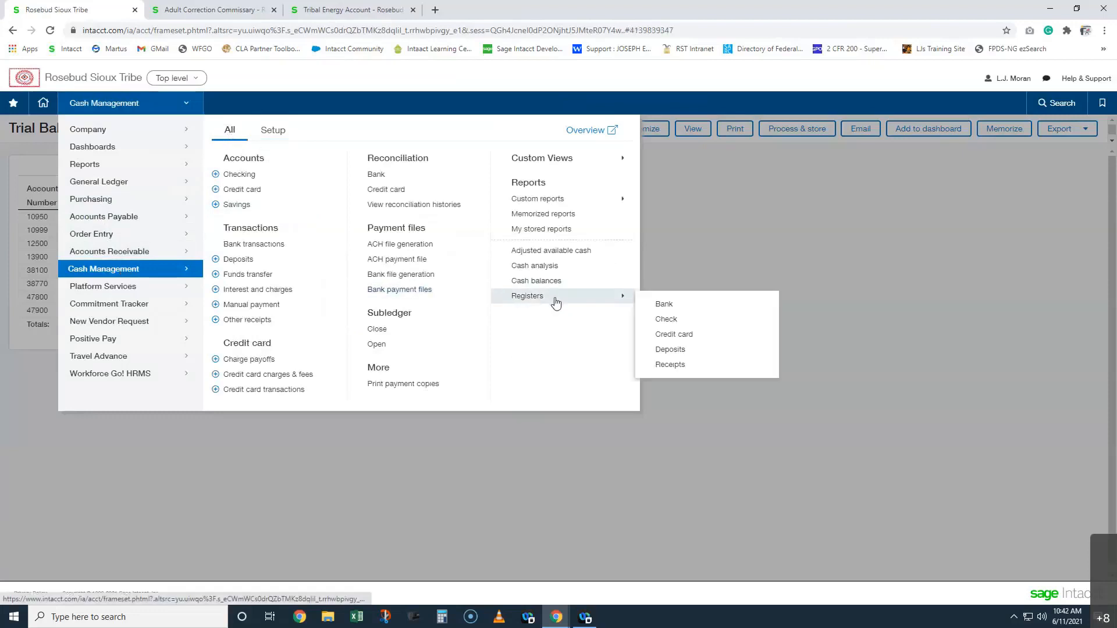
left_click(671, 351)
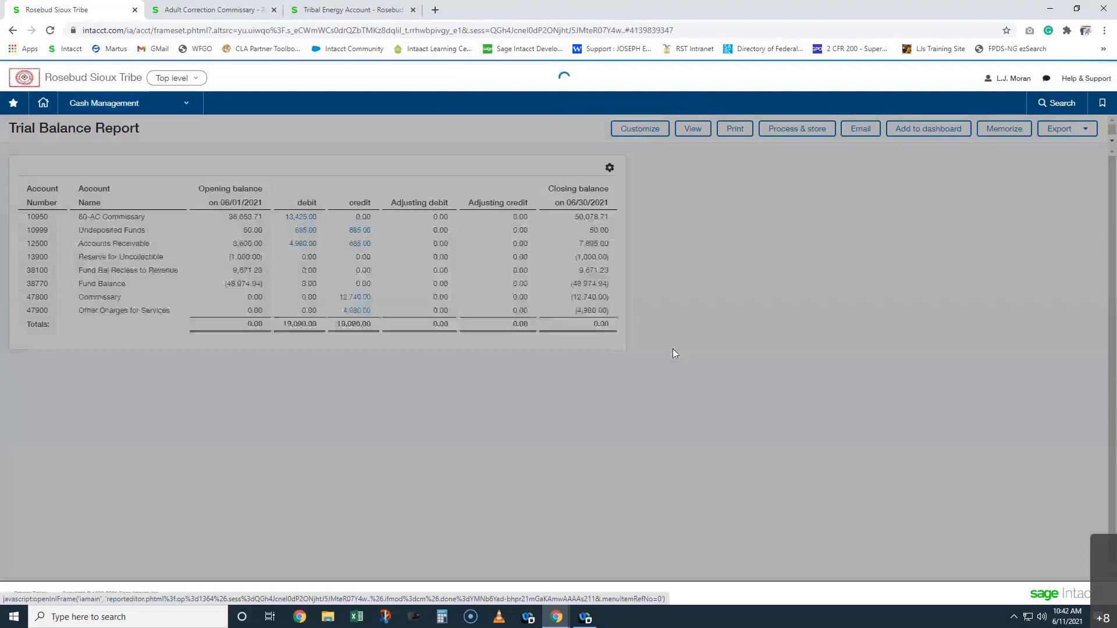
left_click(94, 241)
type("8")
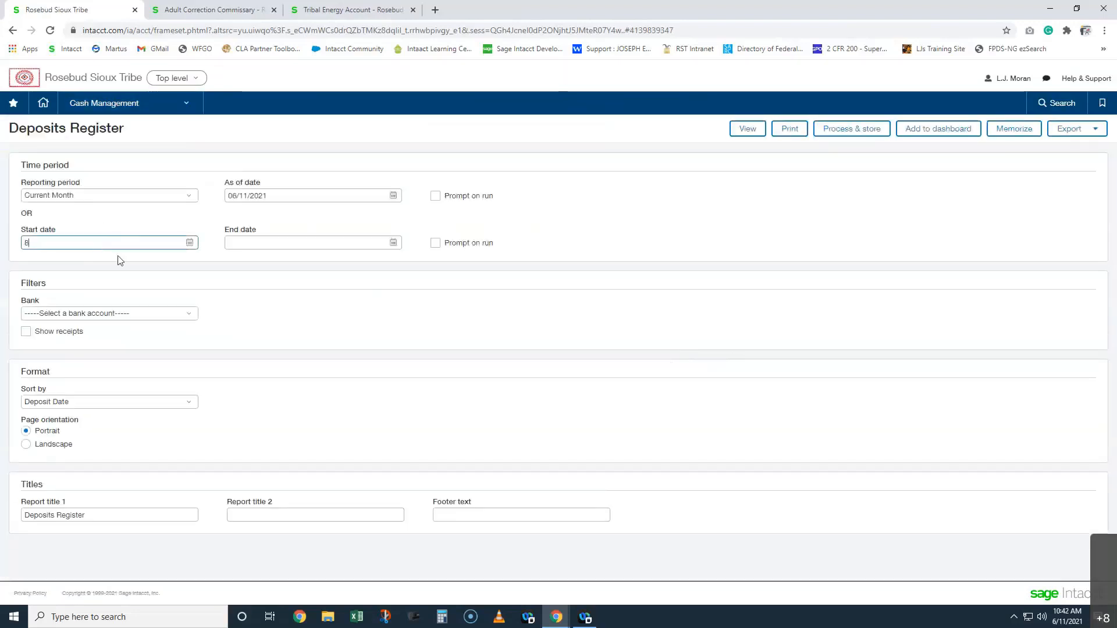
type("/01/2019")
key("Tab")
type("8/31/20")
type("19")
key("Tab")
Run the Deposits Register for bank account 60-AC Commissary at Wells Fargo Bank with receipts shown.
left_click(102, 313)
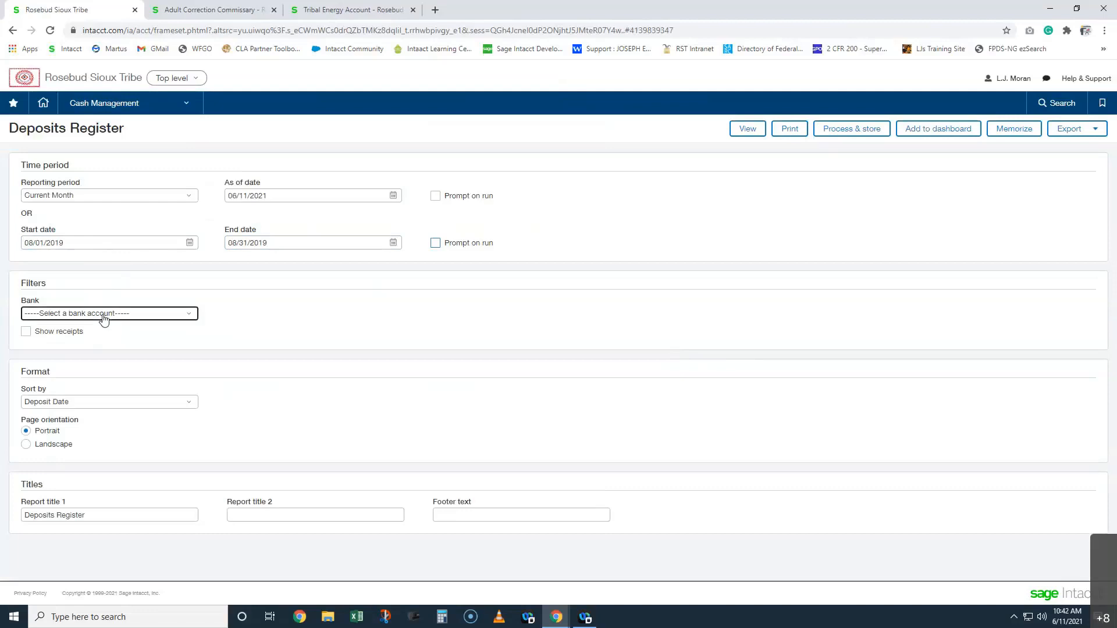
left_click_drag(194, 345, 187, 452)
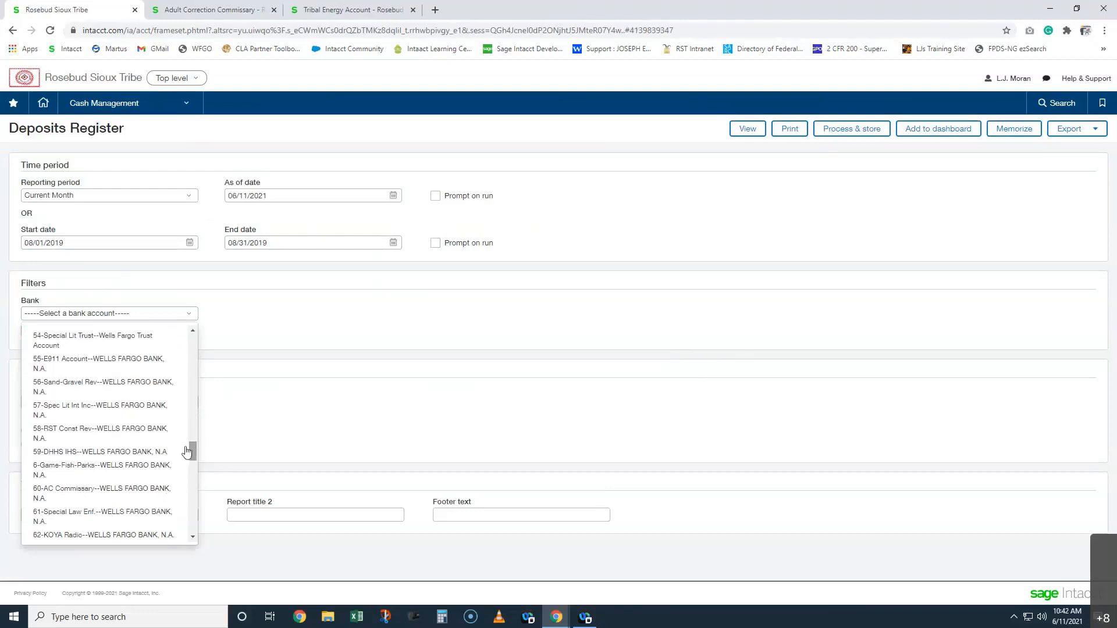
left_click(104, 493)
left_click(27, 332)
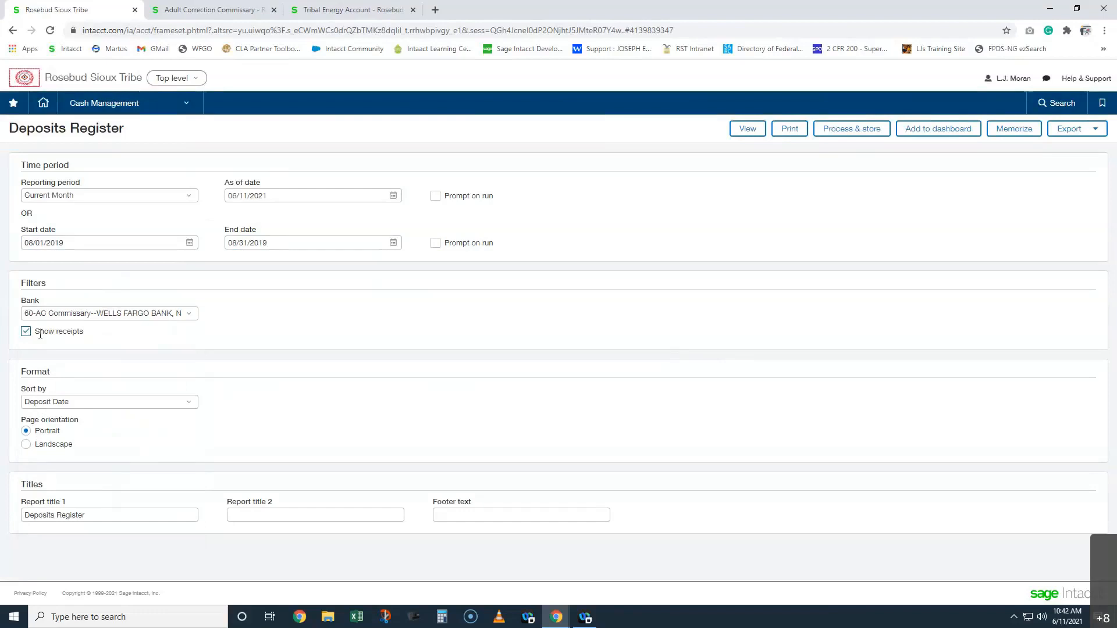
left_click(747, 130)
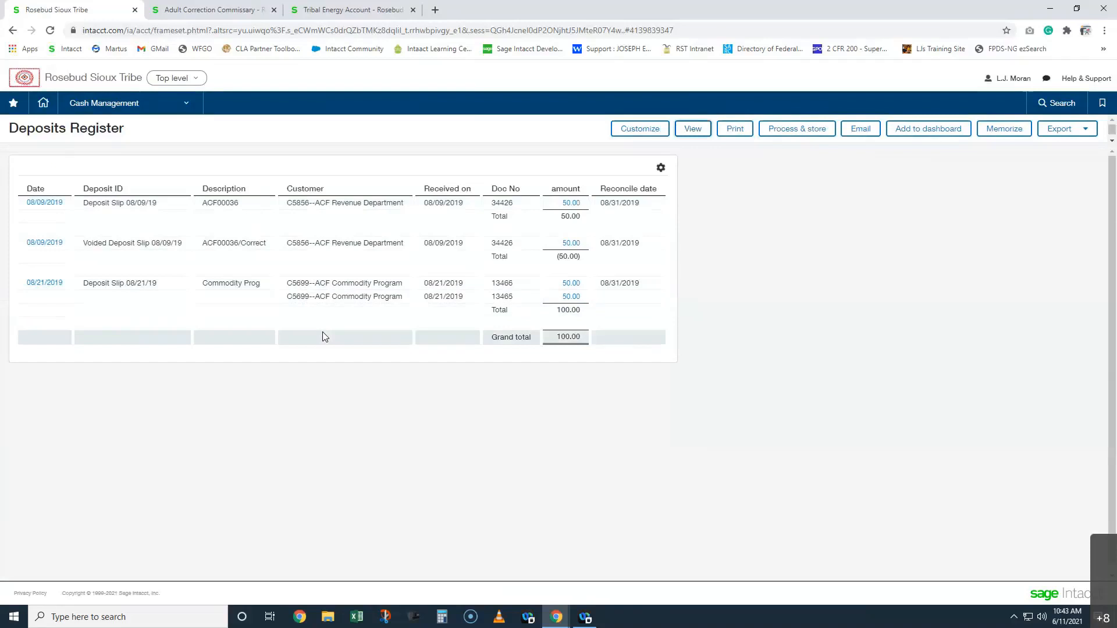
Compare the undeposited payment's transaction number in the Adult Correction Commissary deposit with the original and voided 08/09/19 deposit slips.
left_click(221, 7)
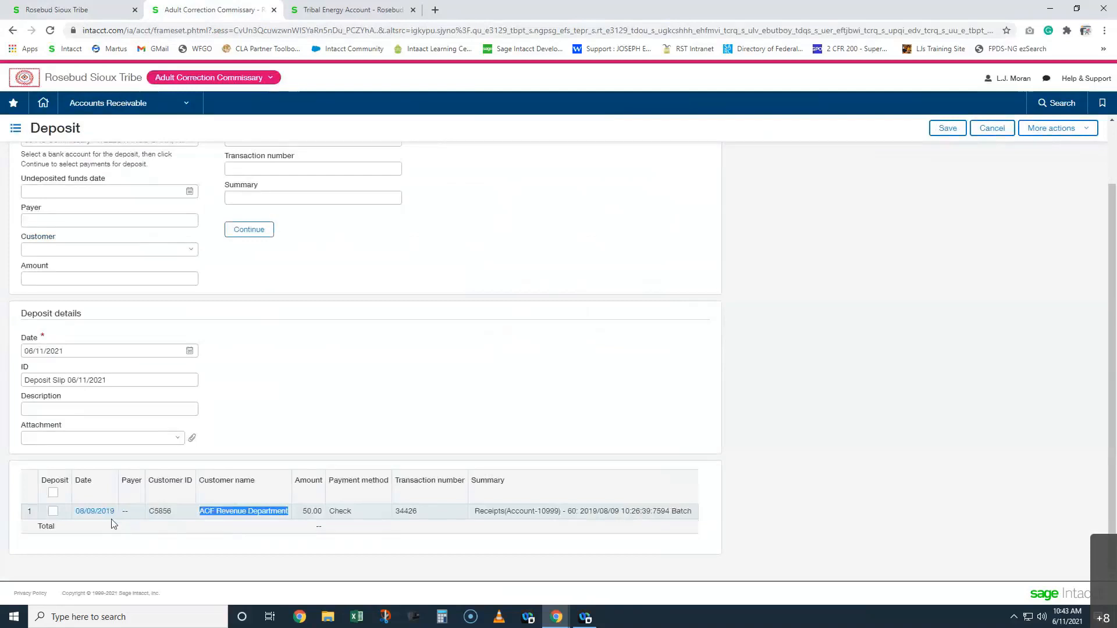
double_click(412, 510)
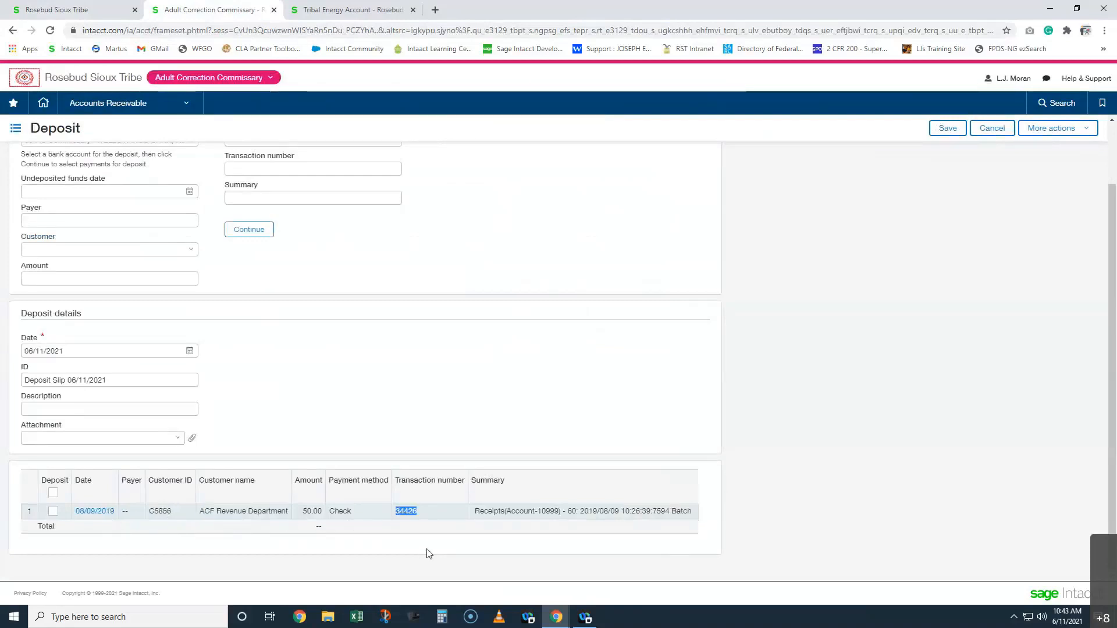
left_click(91, 8)
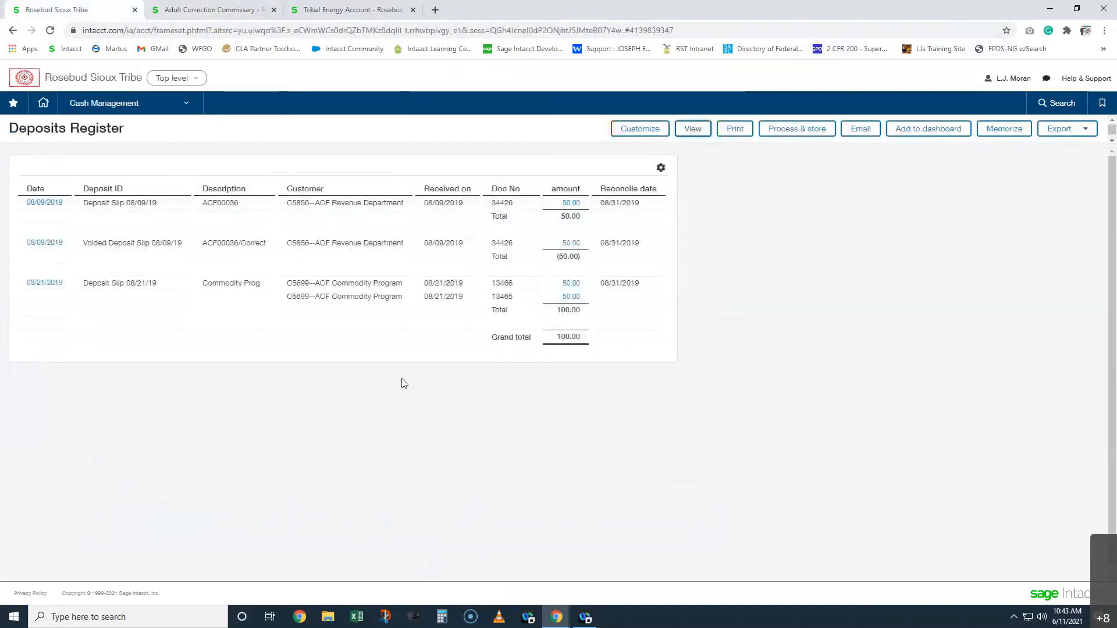
double_click(502, 203)
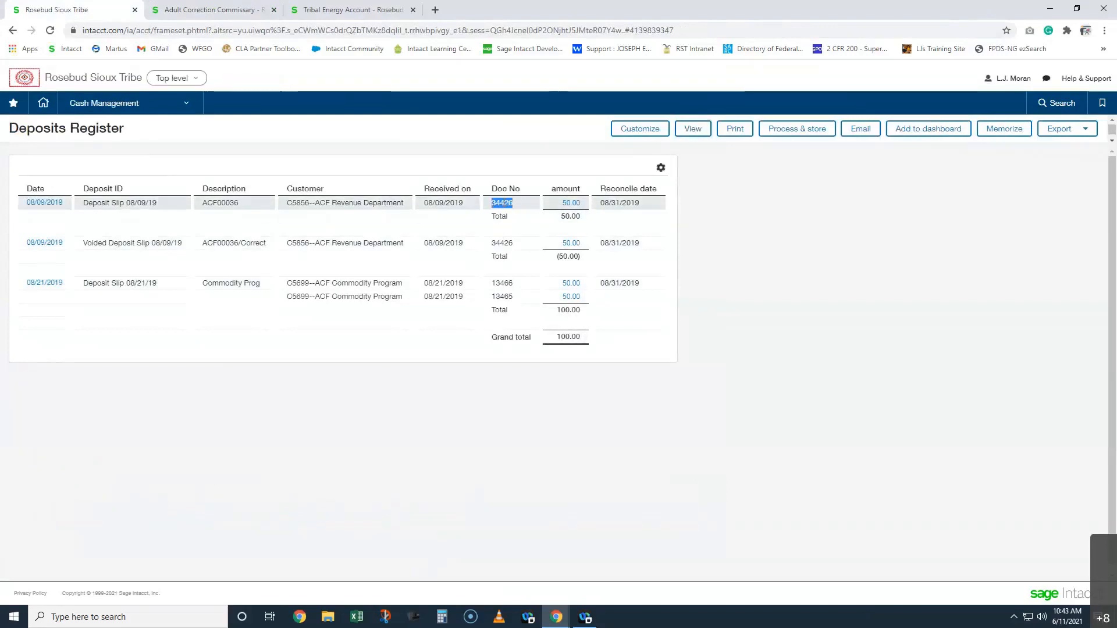
double_click(502, 242)
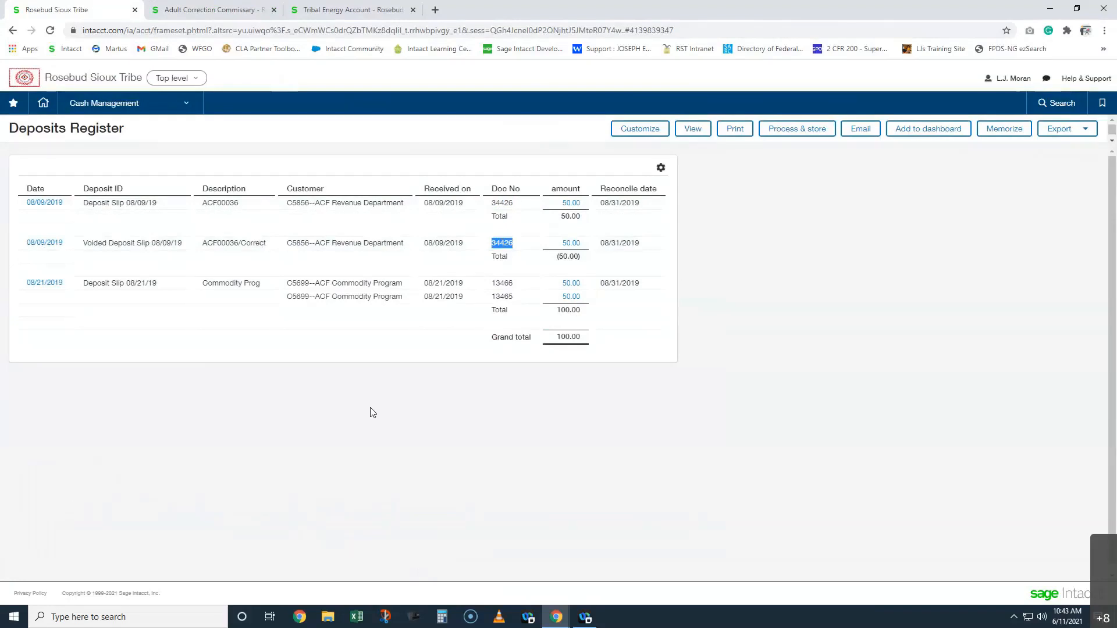
left_click(209, 10)
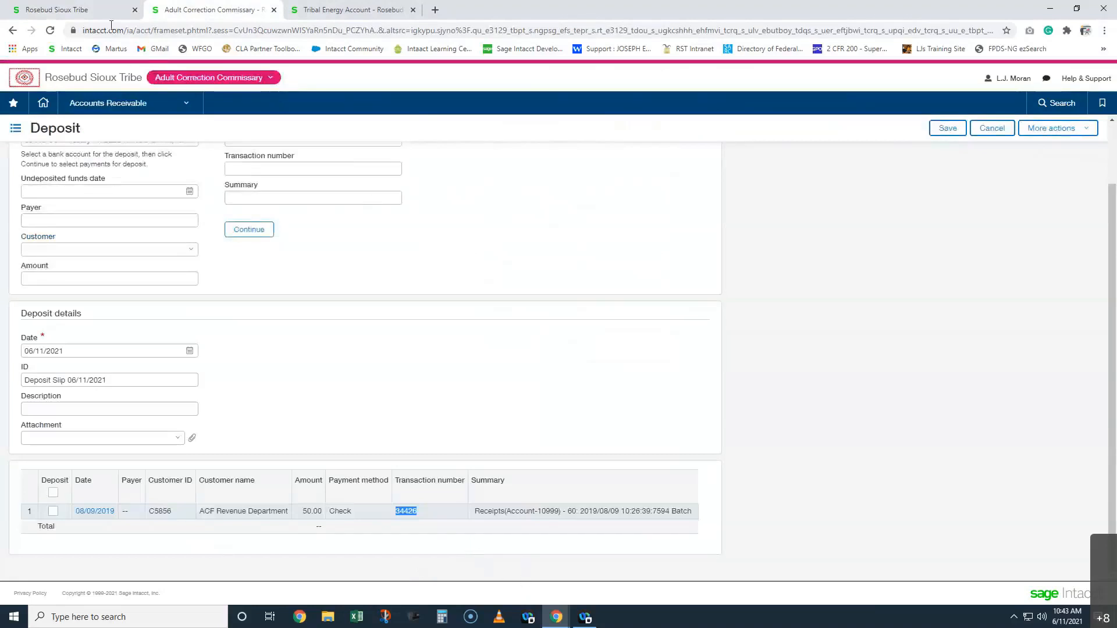
left_click(58, 6)
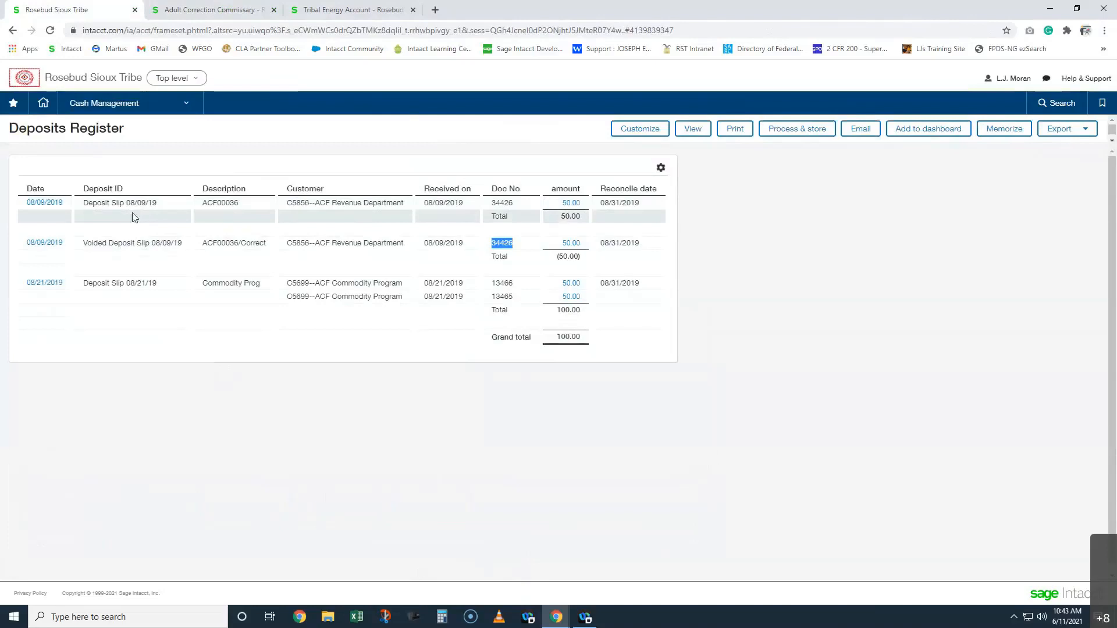
Check the original and voided 08/09/19 deposit slips against the receipt awaiting deposit in the Adult Correction Commissary entity.
left_click_drag(93, 202, 145, 203)
left_click_drag(90, 242, 180, 243)
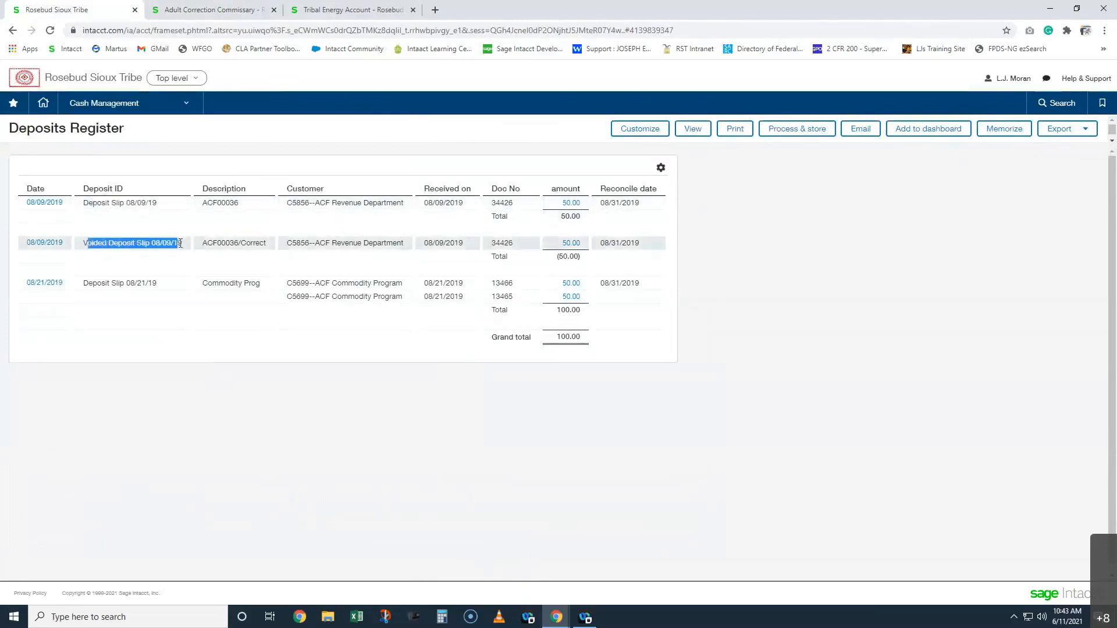
left_click(201, 10)
left_click(365, 517)
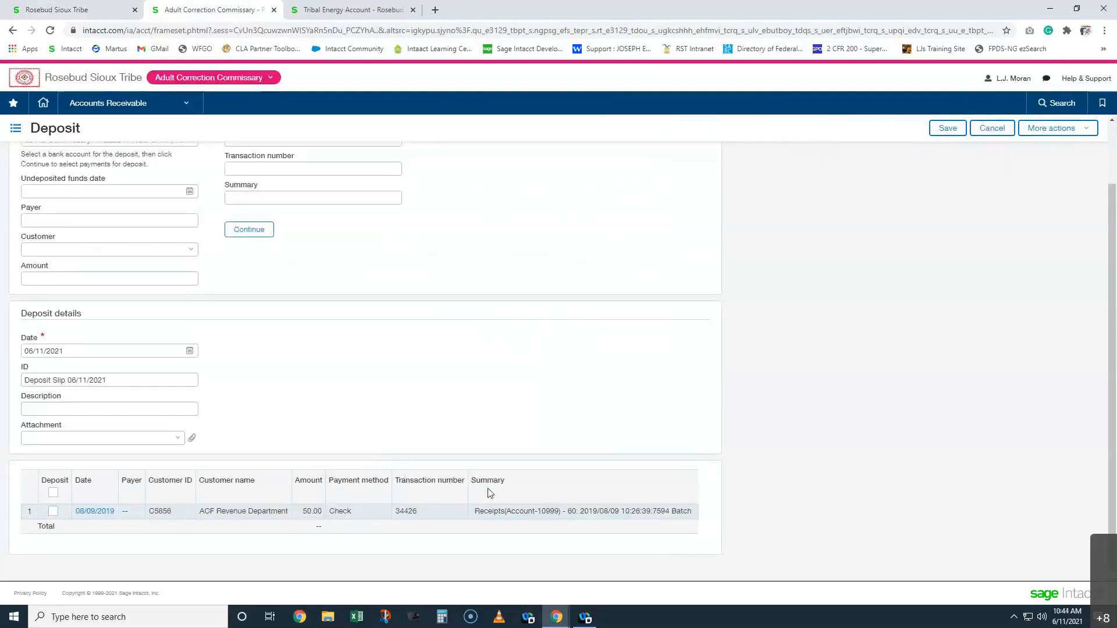
left_click_drag(418, 521, 390, 513)
left_click(62, 8)
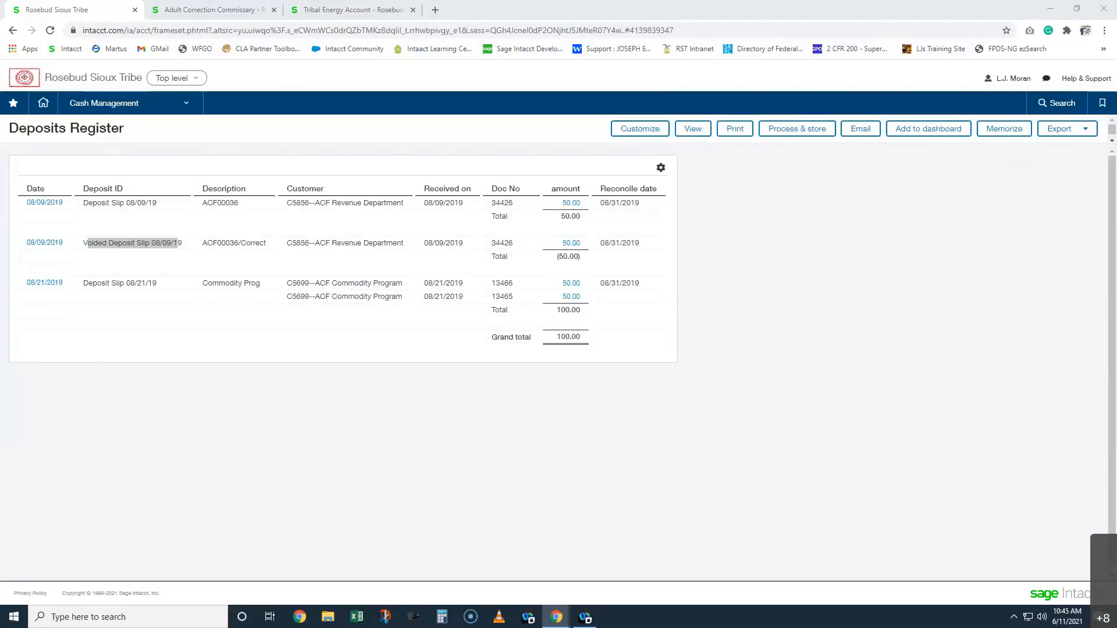
Open the Order Entry recurring transaction templates and view the invoices created from the Information Technology template.
left_click(102, 107)
left_click(98, 235)
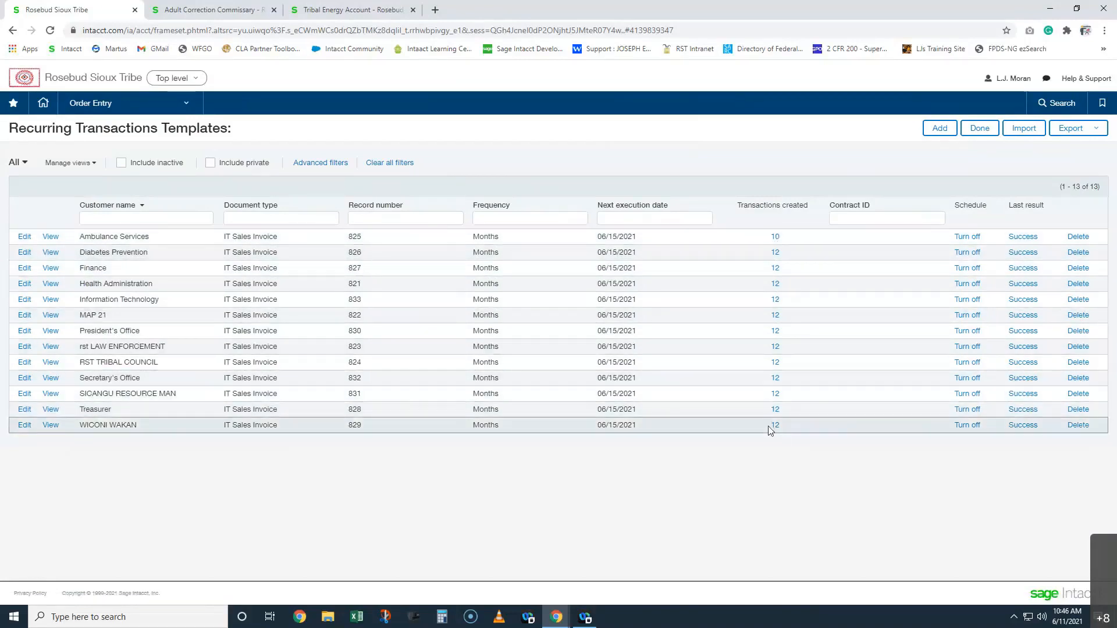
left_click(777, 301)
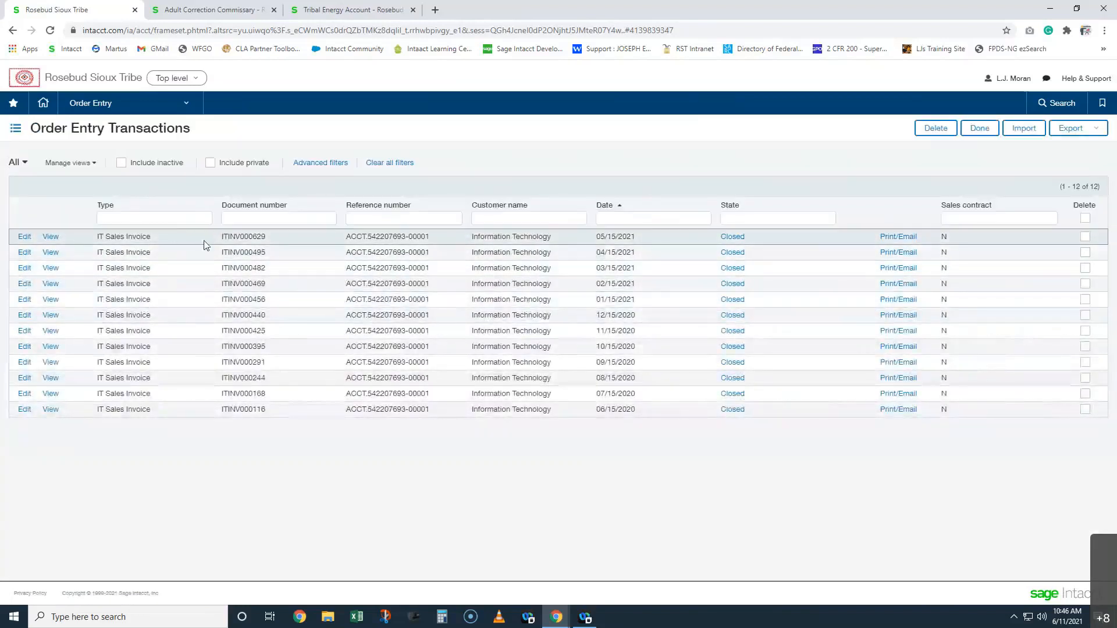
left_click_drag(235, 249, 264, 256)
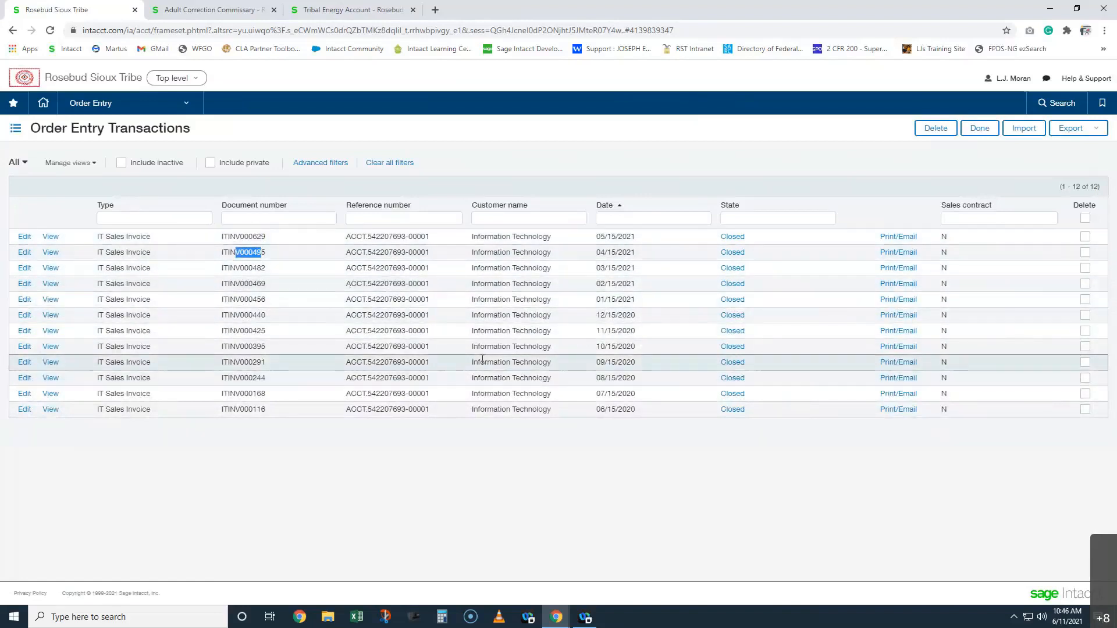
left_click(12, 31)
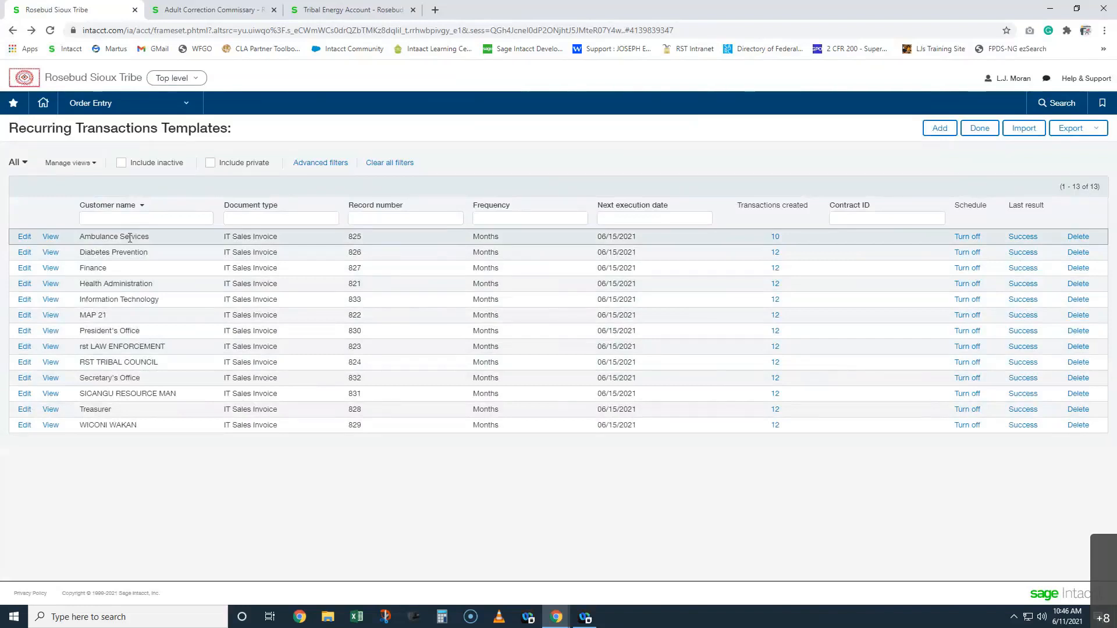
Review the next execution date for Ambulance Services and the line entries of the Information Technology recurring invoice.
double_click(623, 236)
left_click(623, 236)
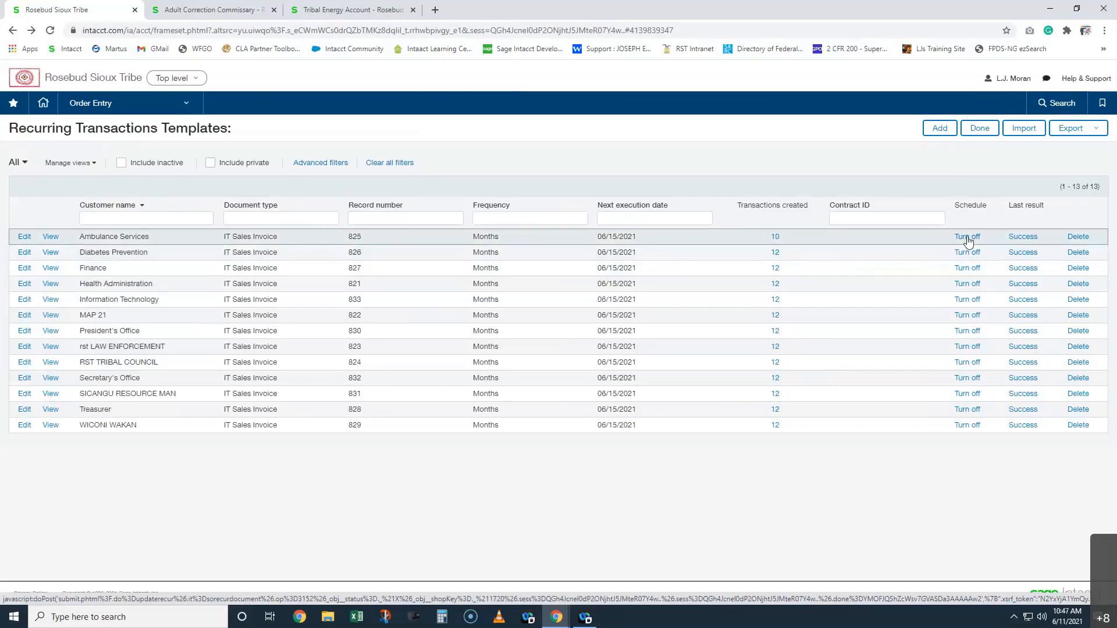
left_click(51, 300)
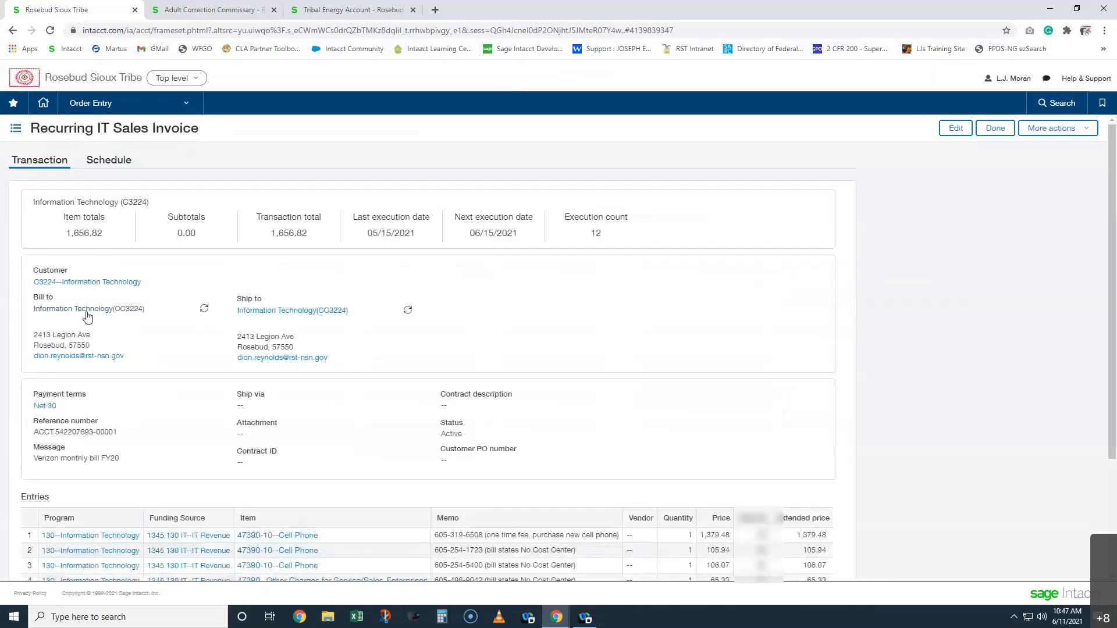
scroll(526, 378, "down", 2)
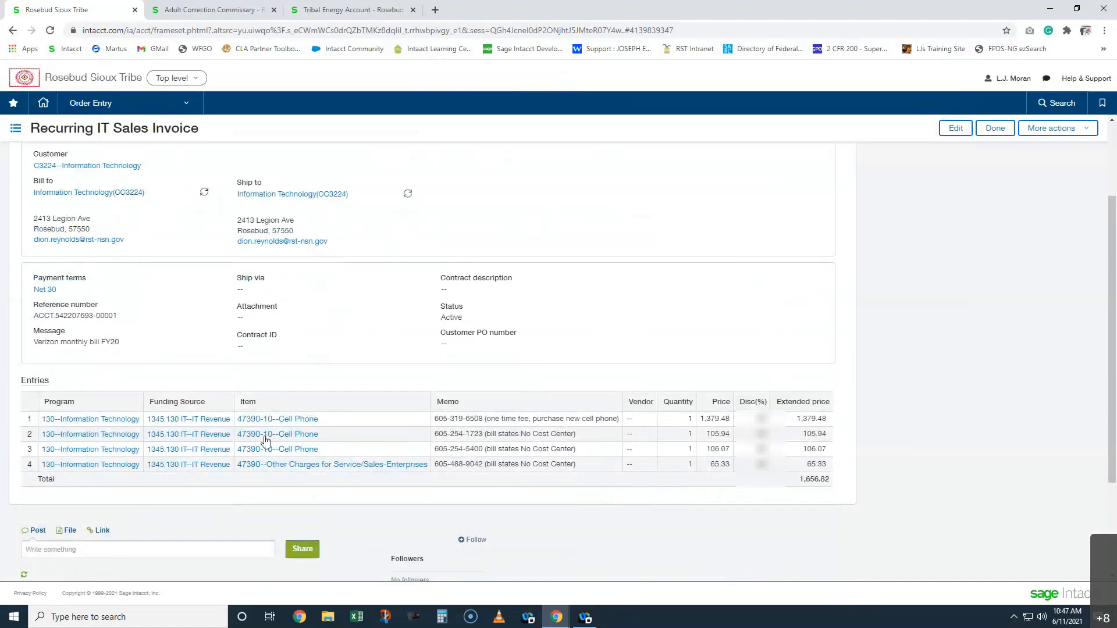
left_click_drag(434, 428, 618, 433)
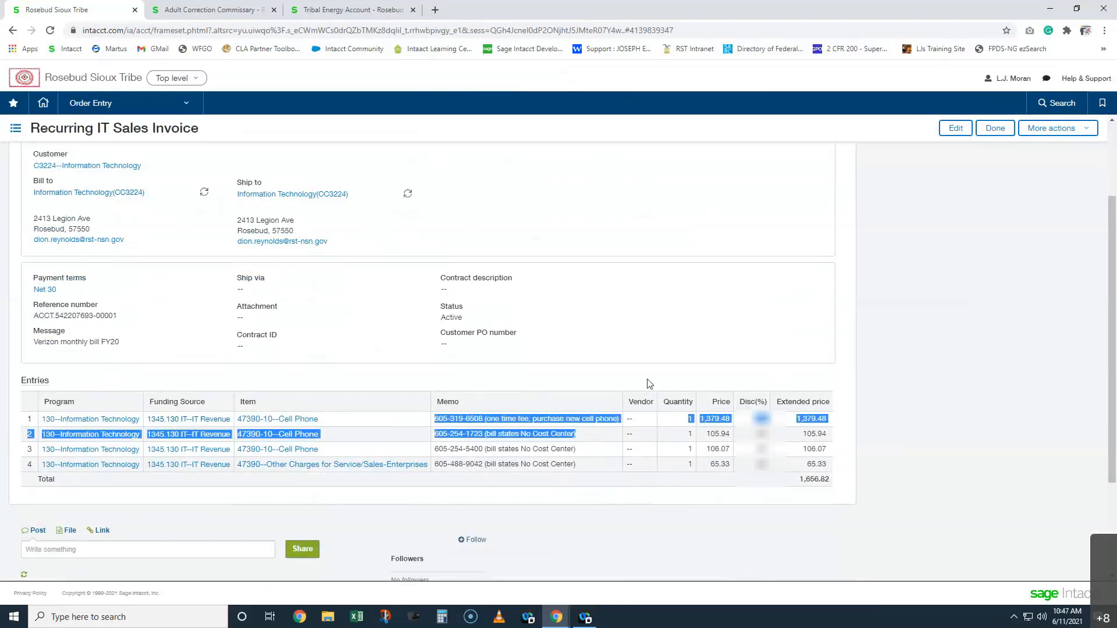
scroll(650, 352, "up", 3)
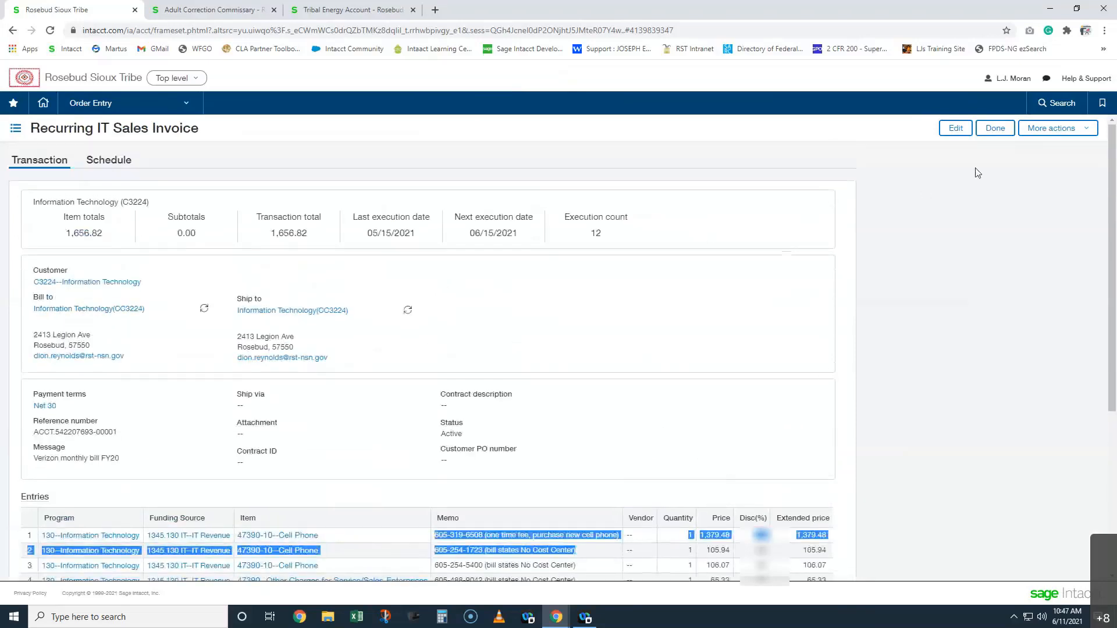
left_click(1001, 130)
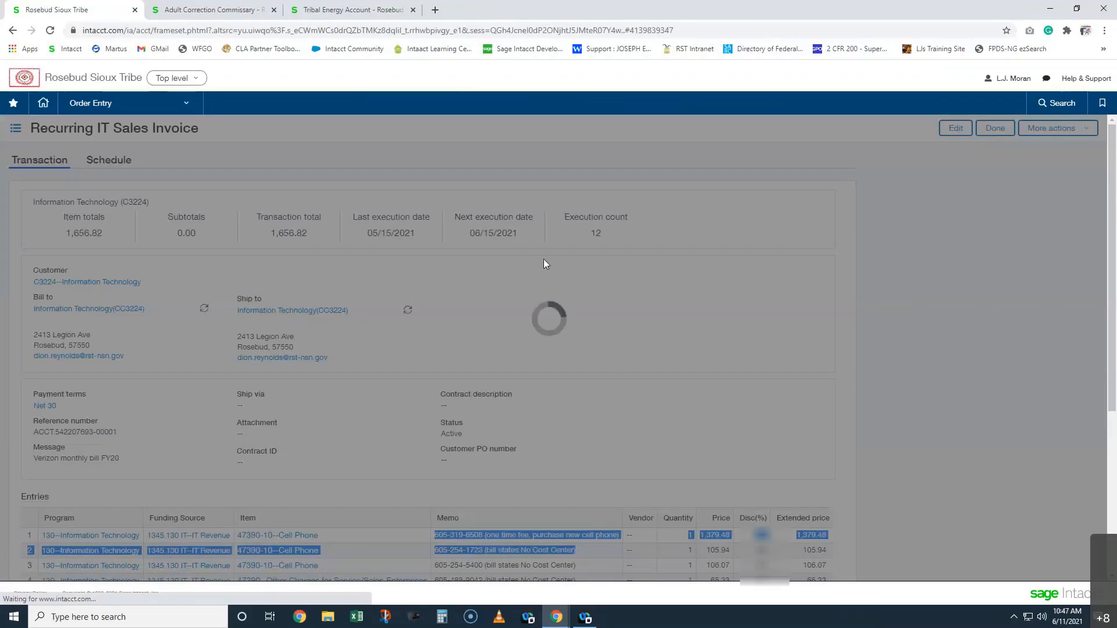
left_click(584, 229)
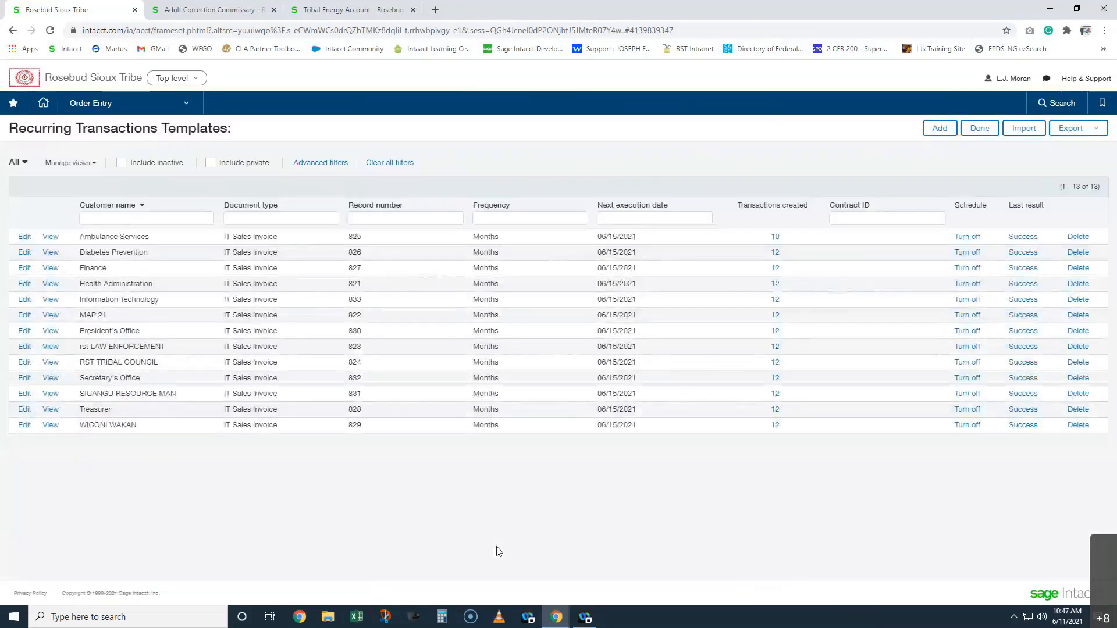
Recheck the transactions created for Information Technology and view its recurring IT sales invoice template again.
left_click(775, 300)
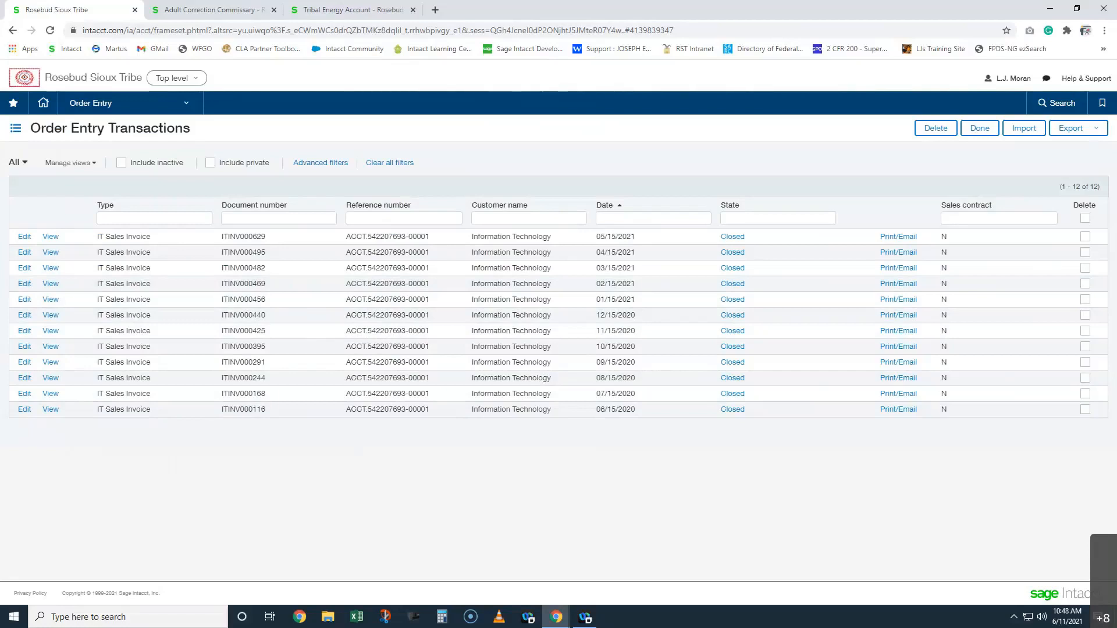
left_click(979, 128)
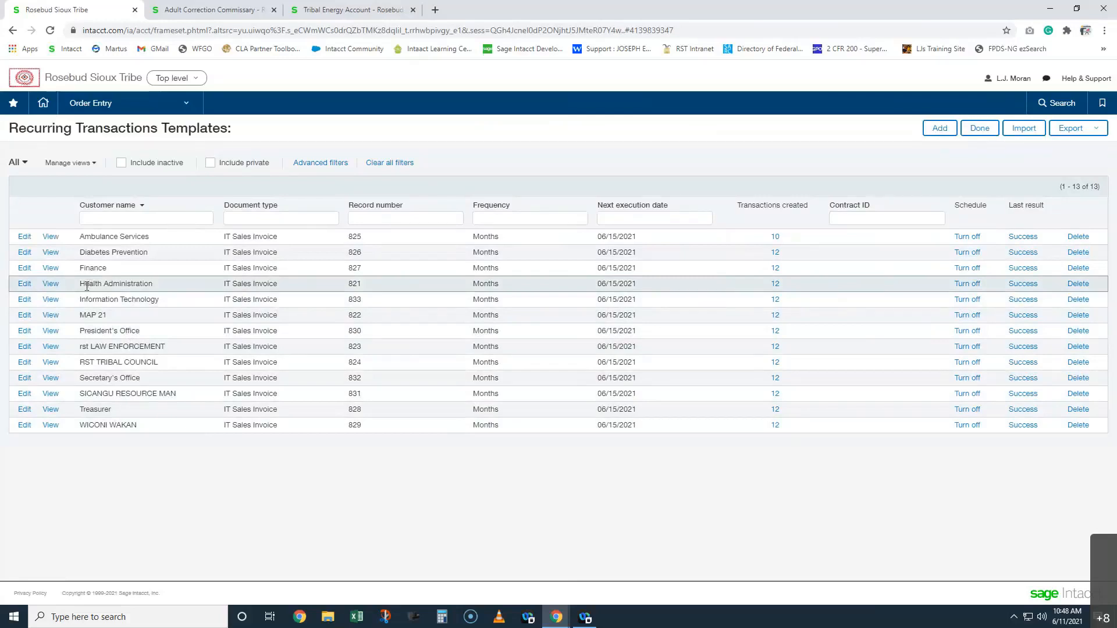
left_click(50, 299)
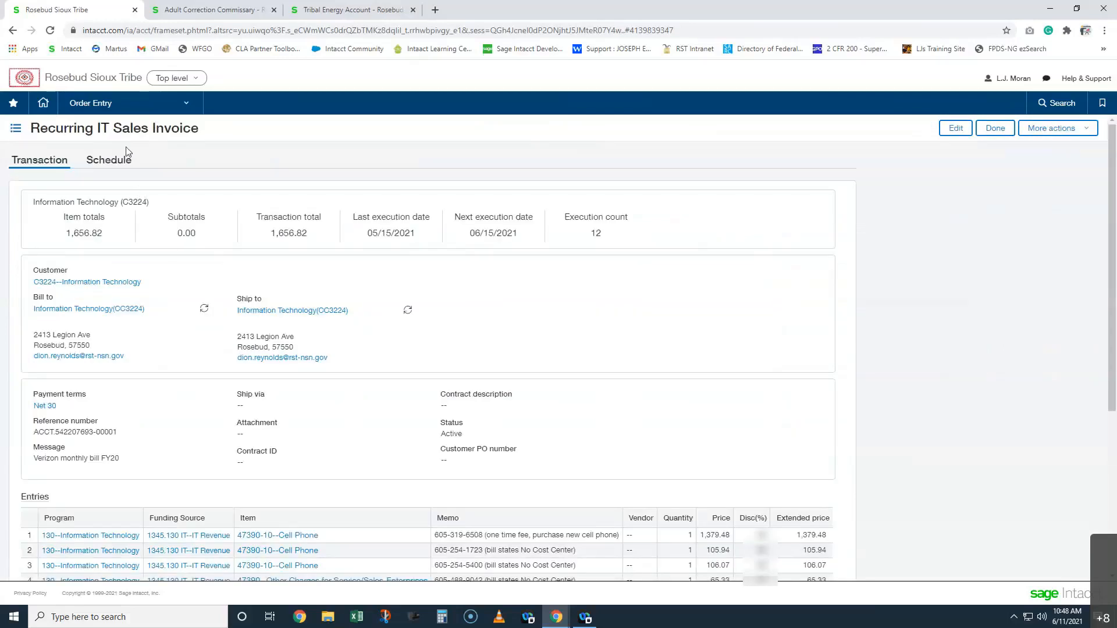
left_click(986, 131)
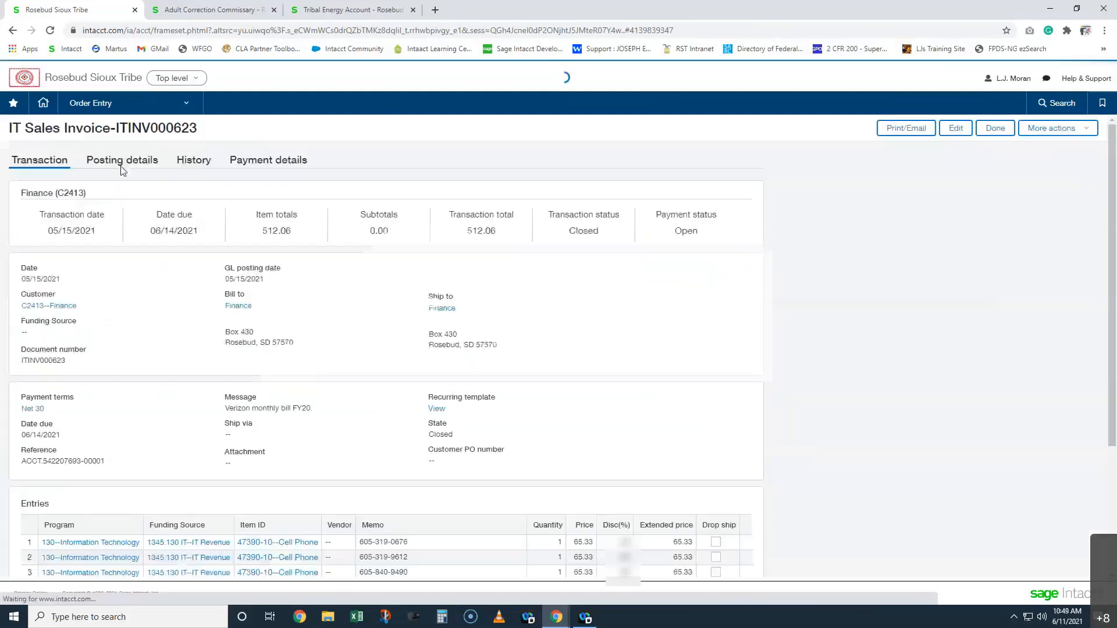
Check the payment details of Finance's 05/15/2021 IT sales invoice and switch to the AR balance management presentation in Google Slides.
left_click(264, 164)
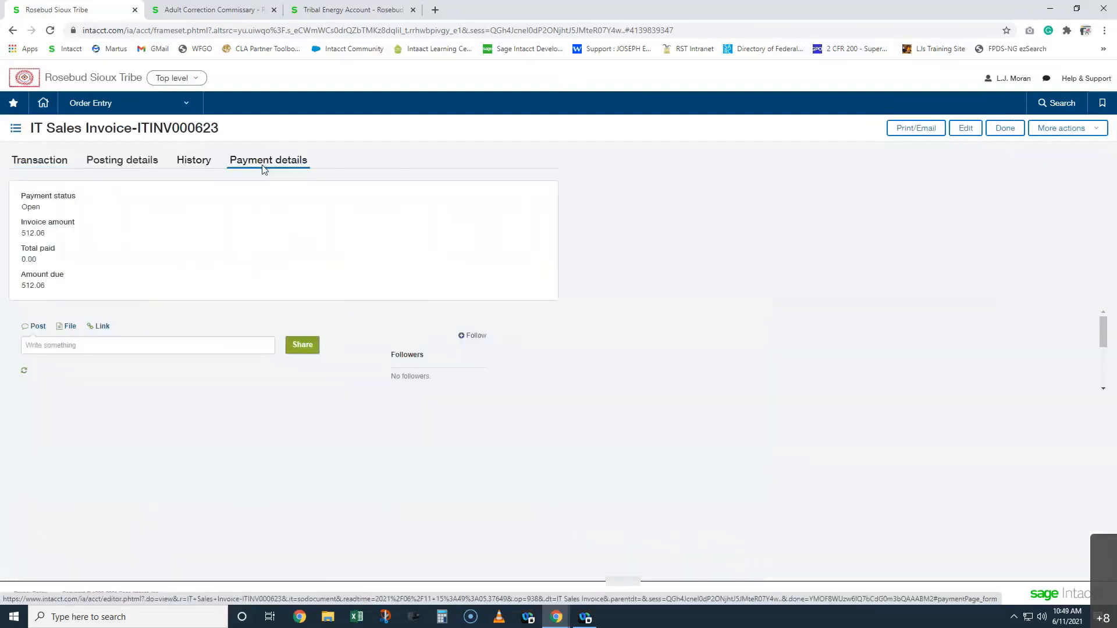
left_click_drag(37, 260, 20, 252)
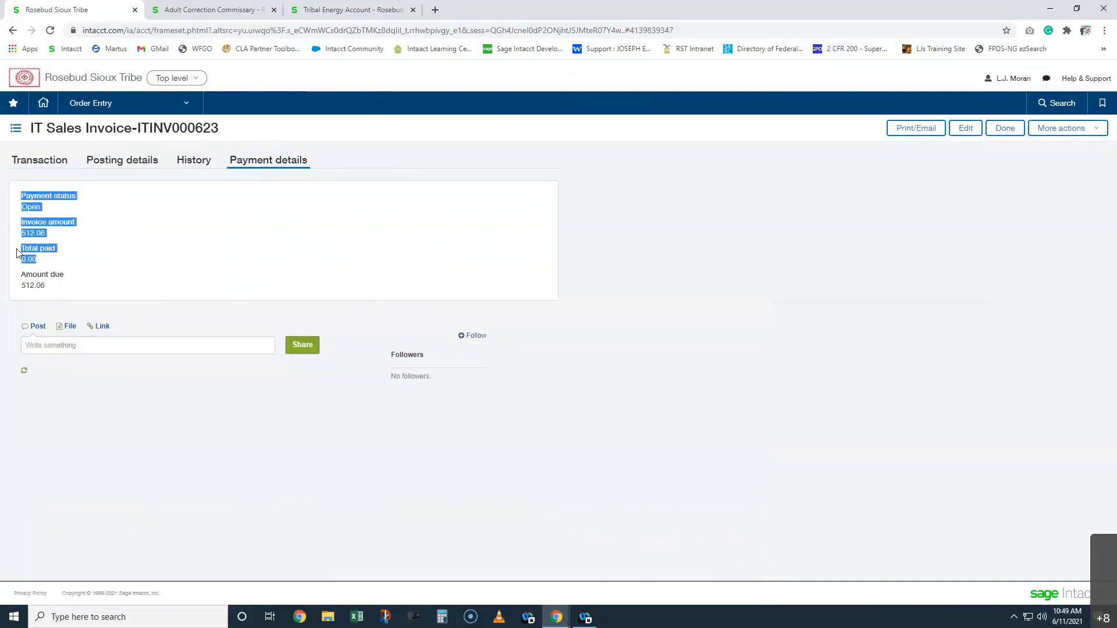
left_click(989, 131)
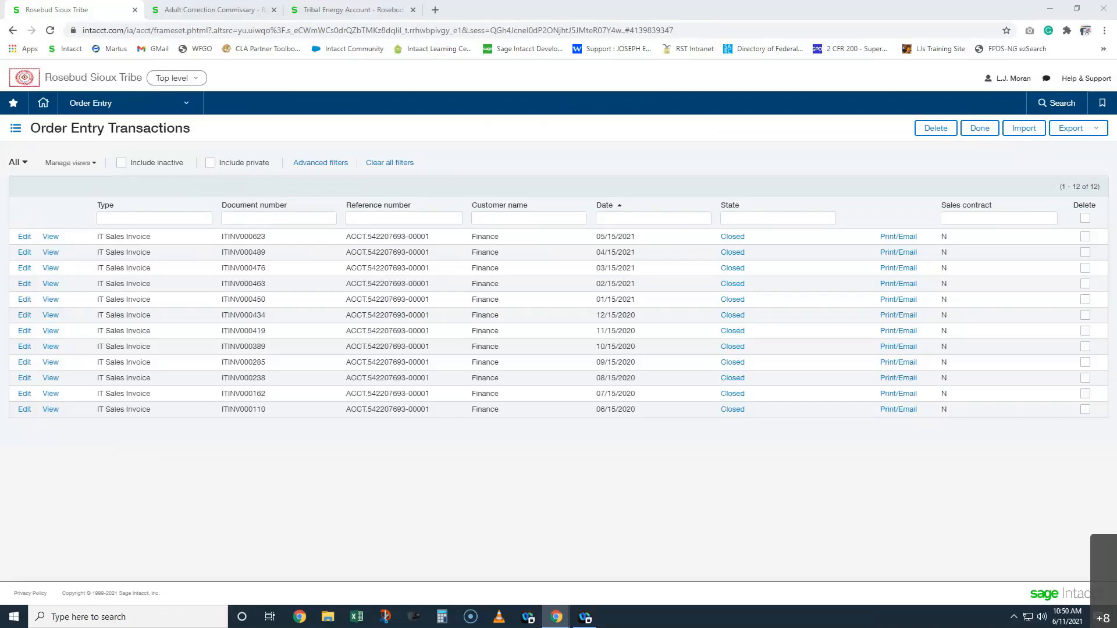
left_click_drag(1116, 151, 260, 3)
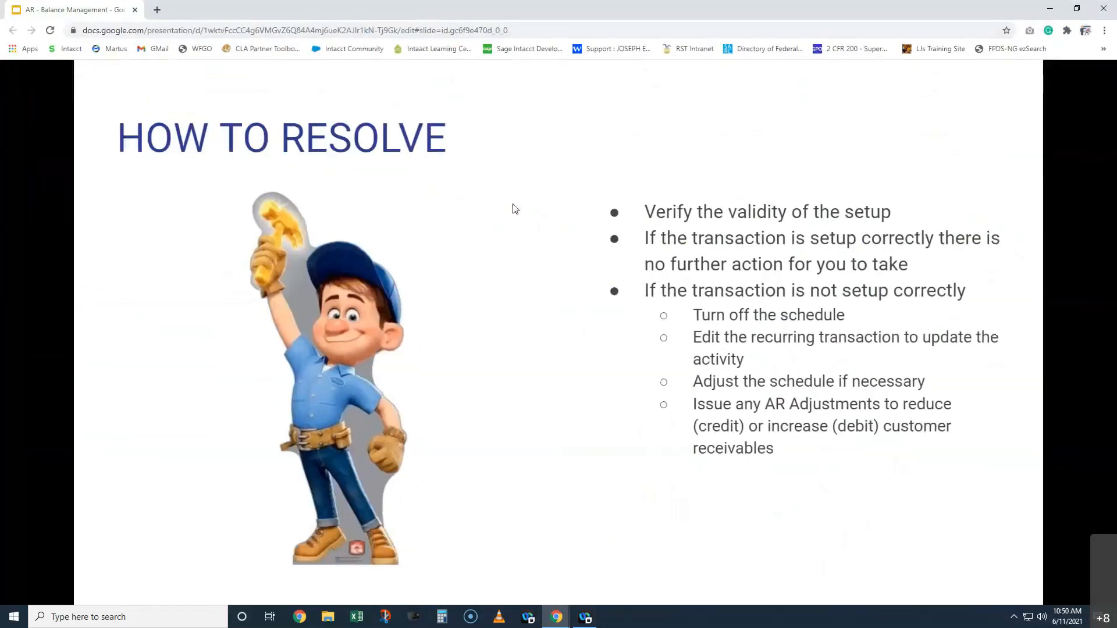